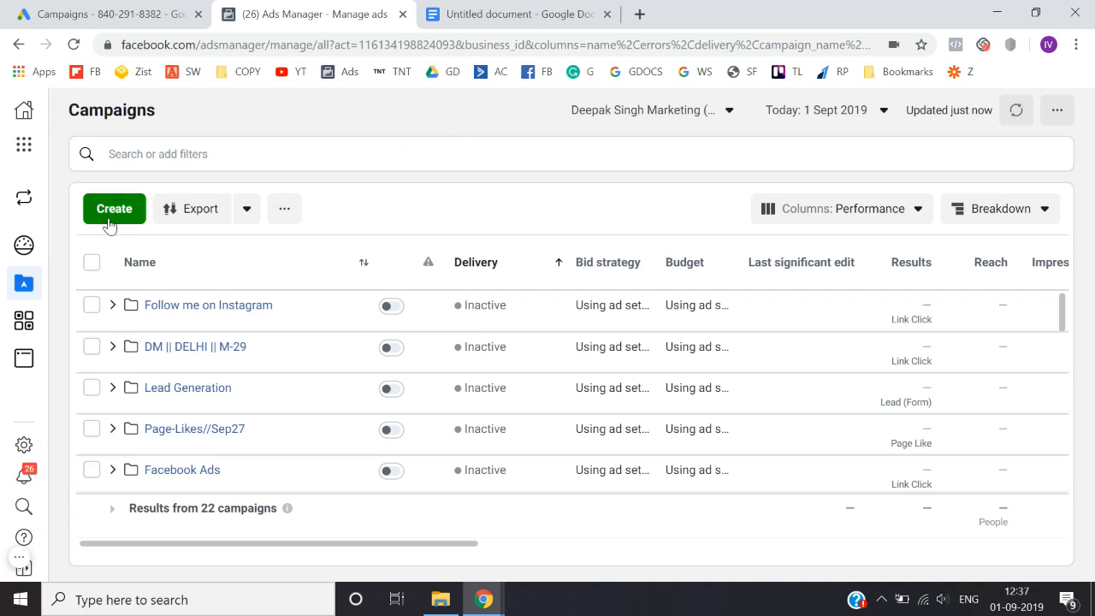
Start a new campaign with the Engagement objective and set its engagement type to Page Likes
click(108, 220)
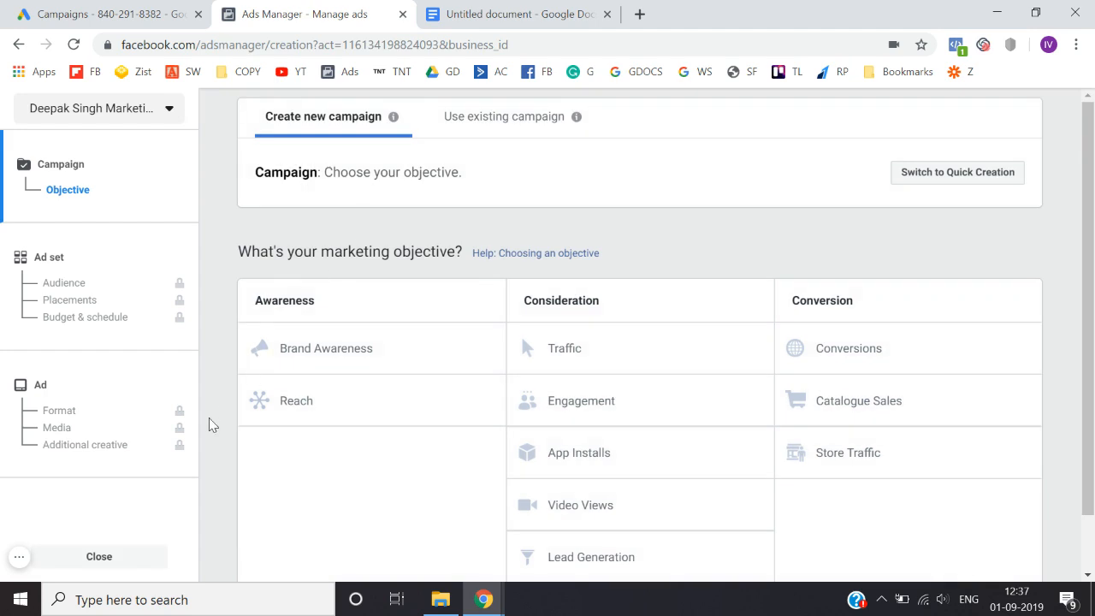
scroll(209, 425, down, 1)
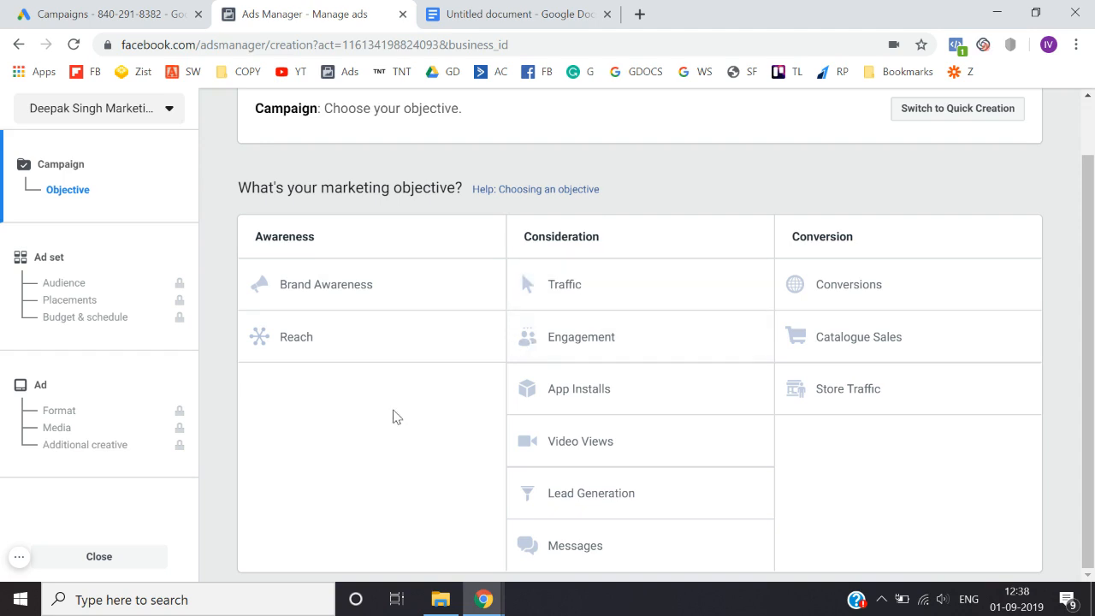
click(608, 340)
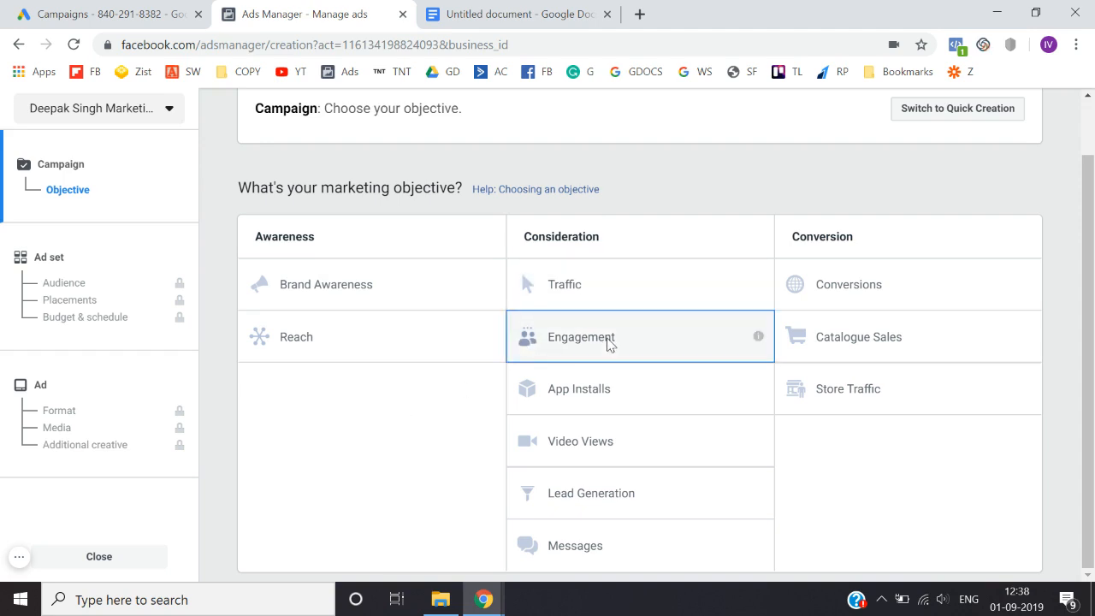
scroll(351, 421, down, 3)
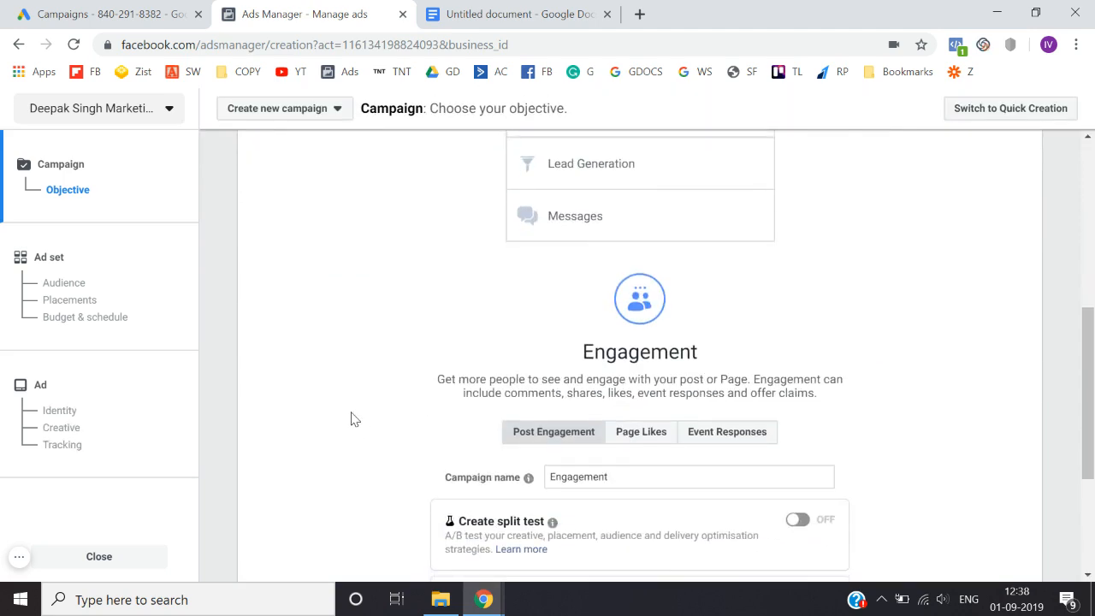
scroll(351, 421, down, 2)
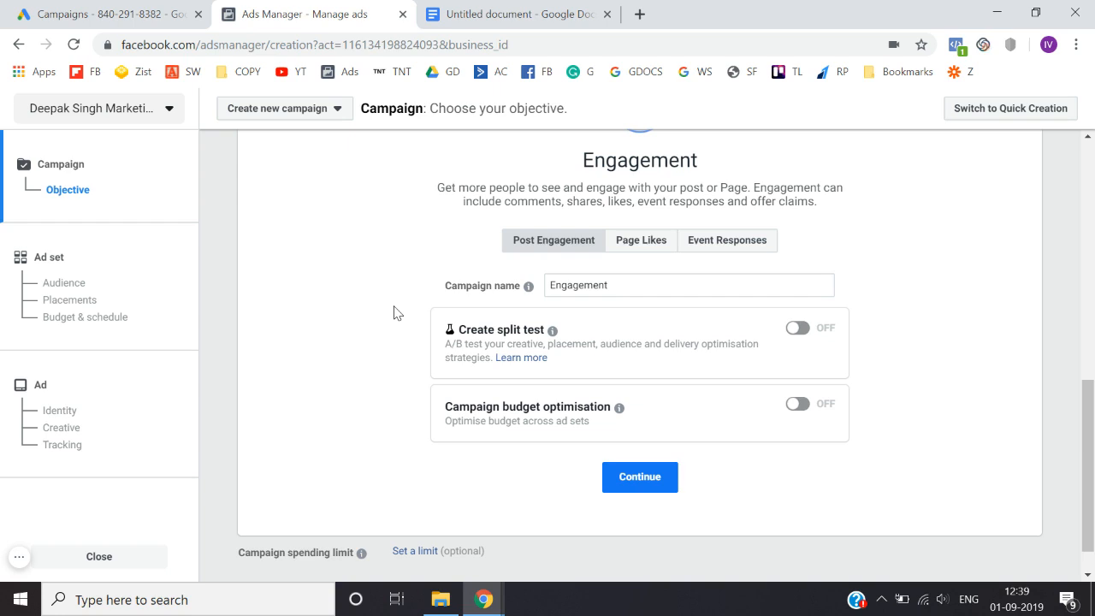
click(648, 245)
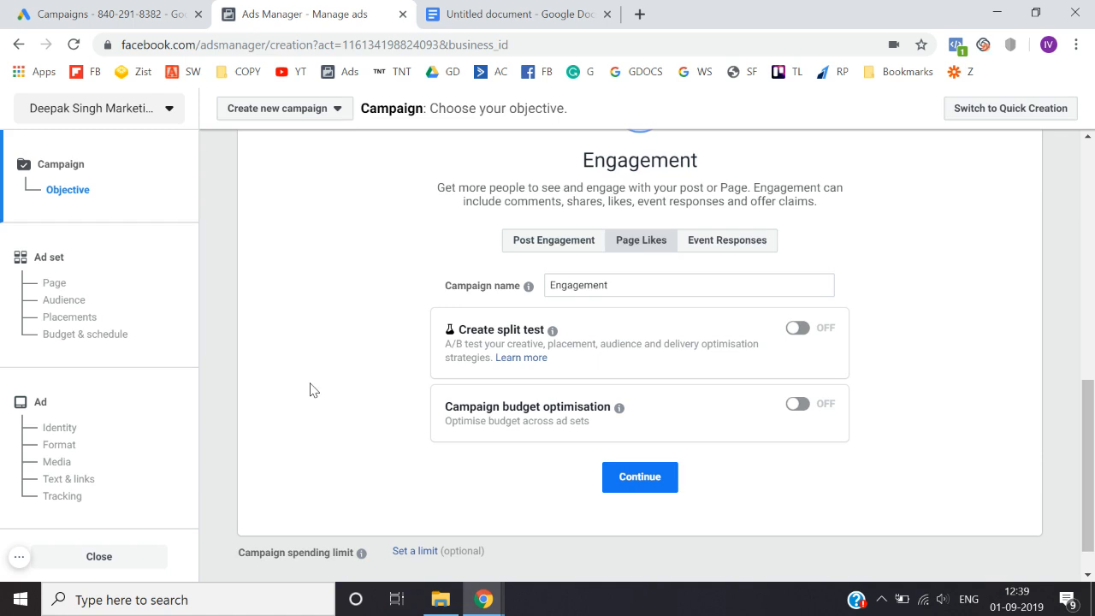
Name the campaign Page_Likes_Sep01 and continue to the ad set settings
click(695, 279)
key(ctrl+a)
key(BackSpace)
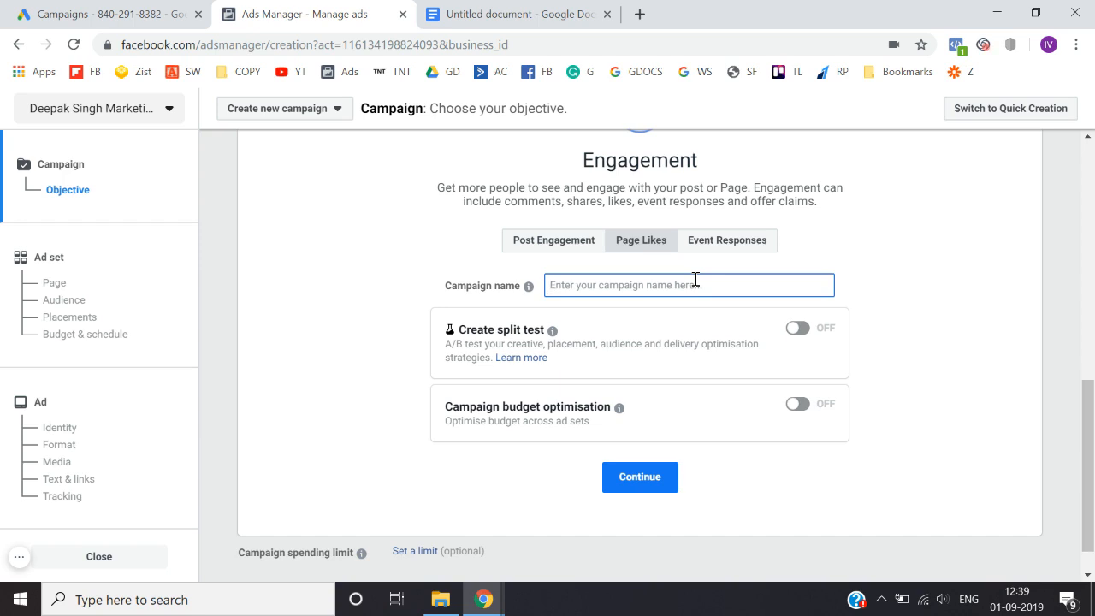
text(Page)
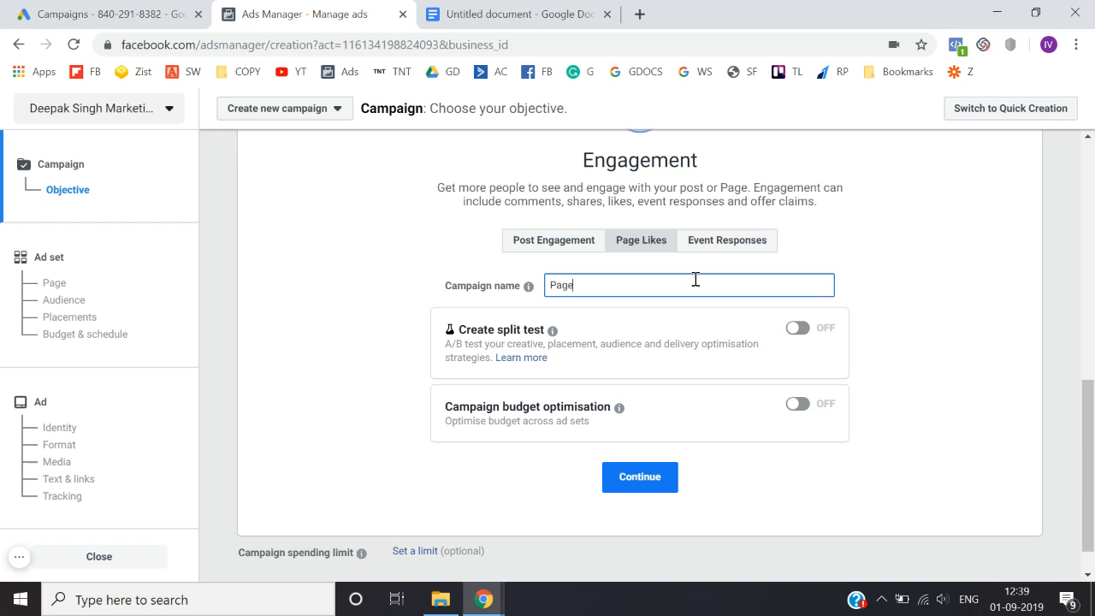
text(_Likes_Sep01)
click(339, 381)
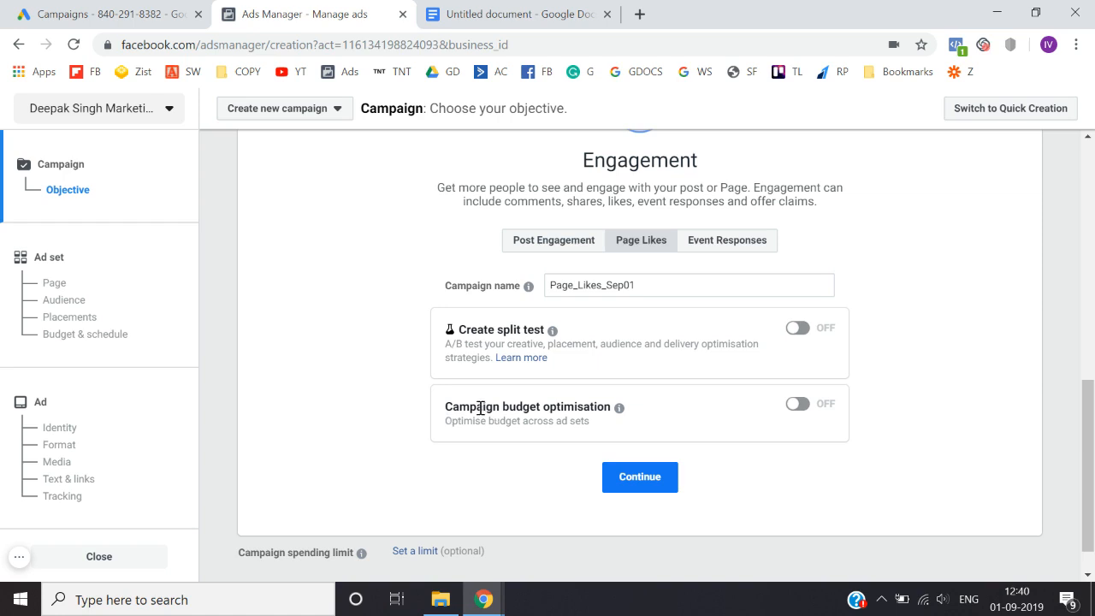
click(655, 488)
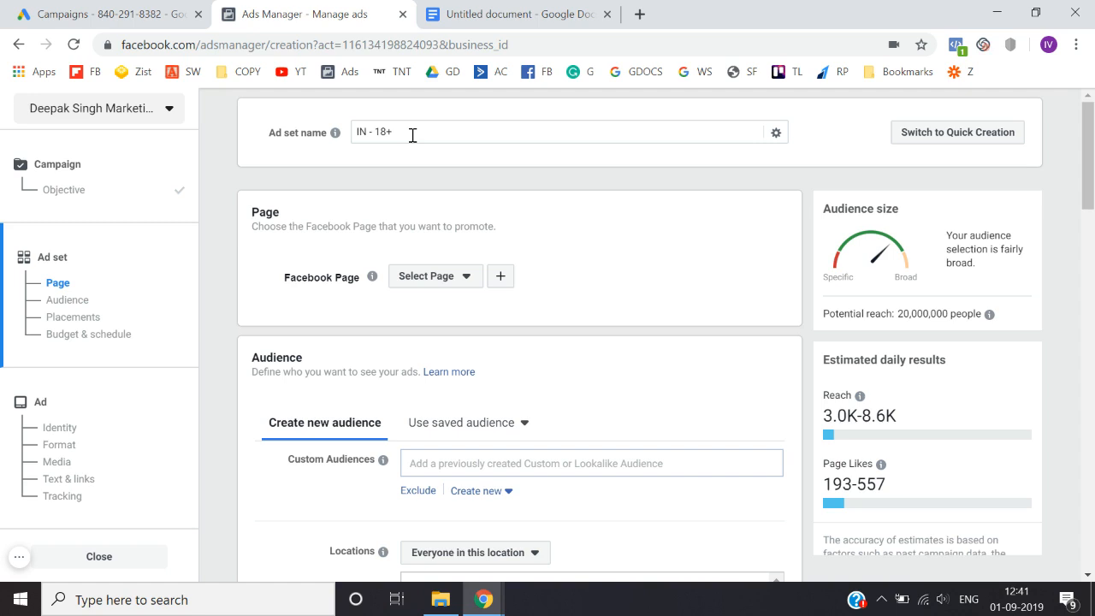
Choose Limited Edition T-Shirts as the Facebook Page to promote
click(449, 276)
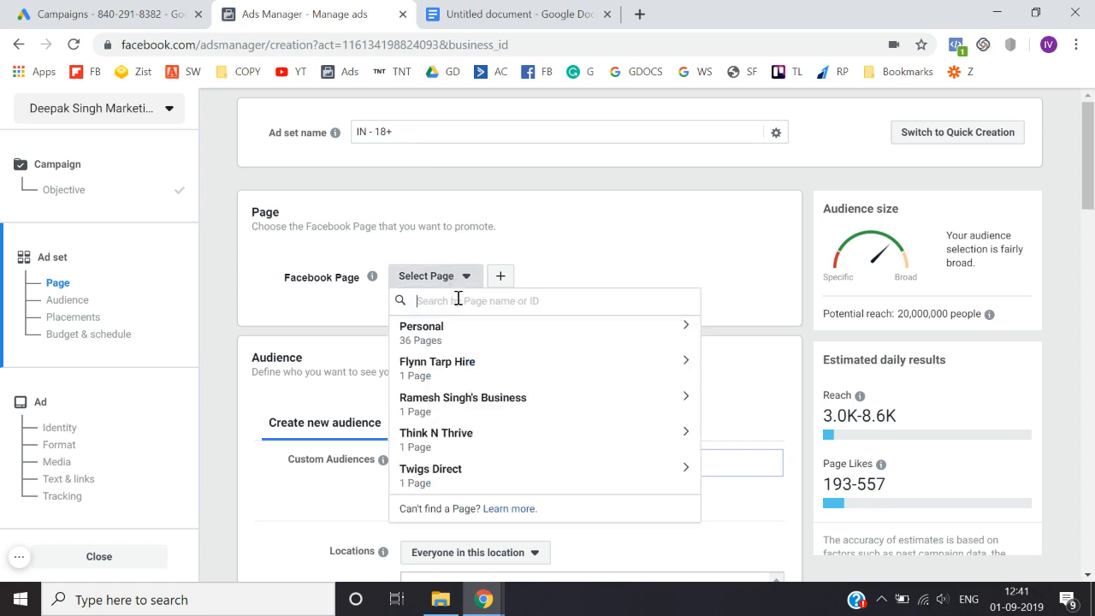
text(e)
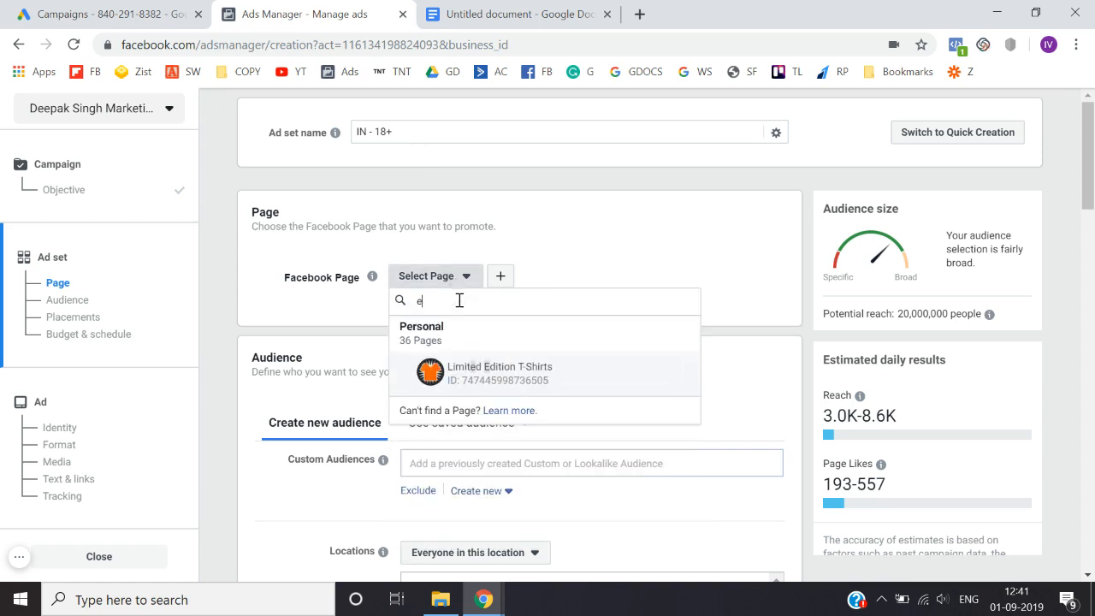
click(484, 374)
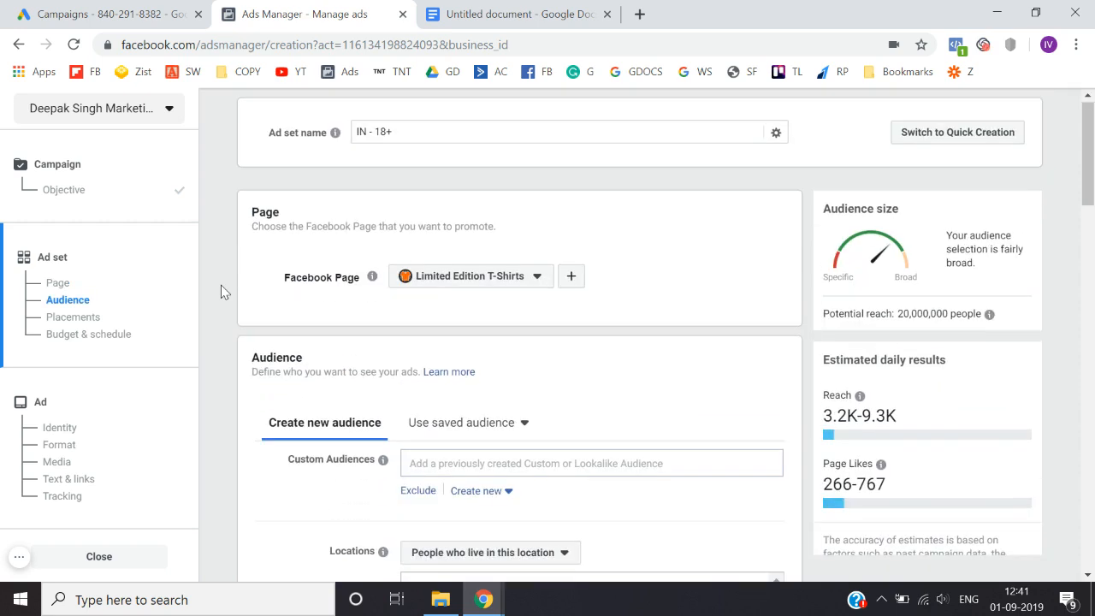
triple_click(433, 129)
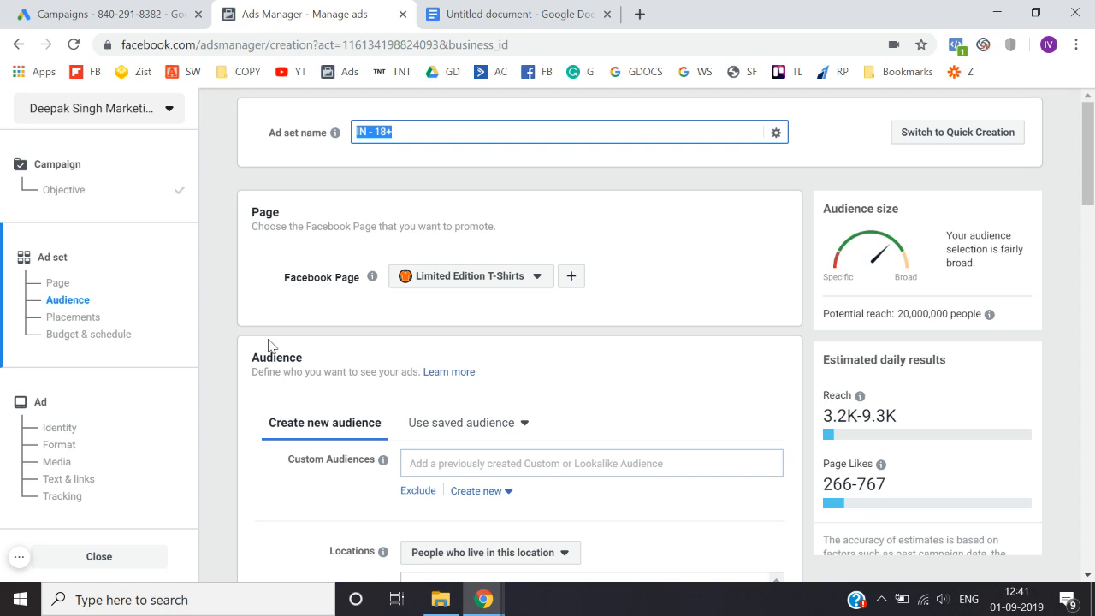
scroll(269, 343, down, 2)
scroll(294, 167, up, 2)
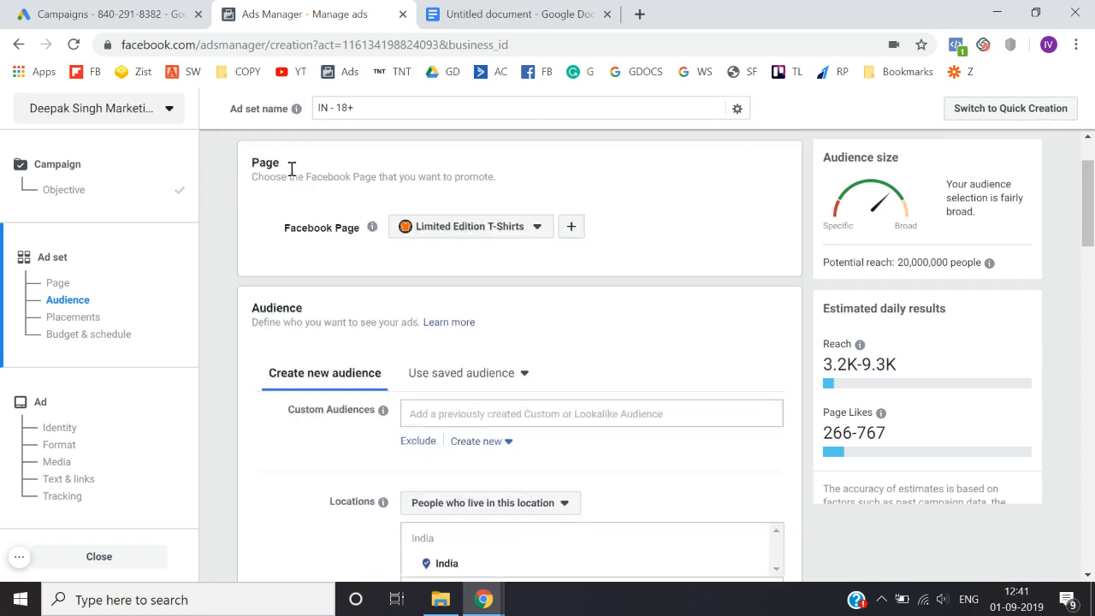
scroll(358, 251, down, 2)
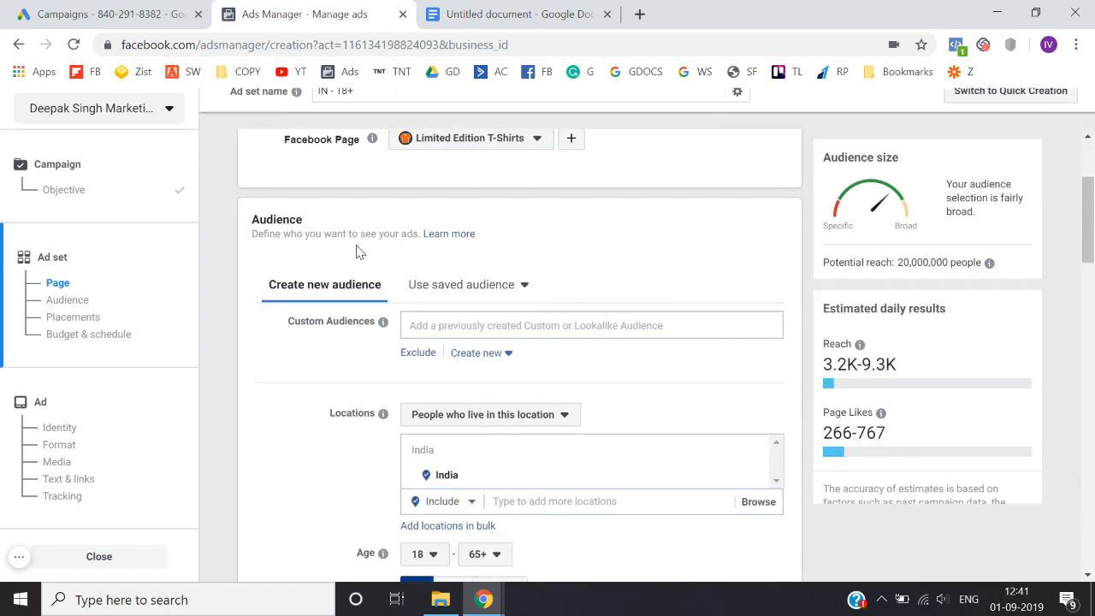
drag(256, 219, 308, 228)
click(310, 226)
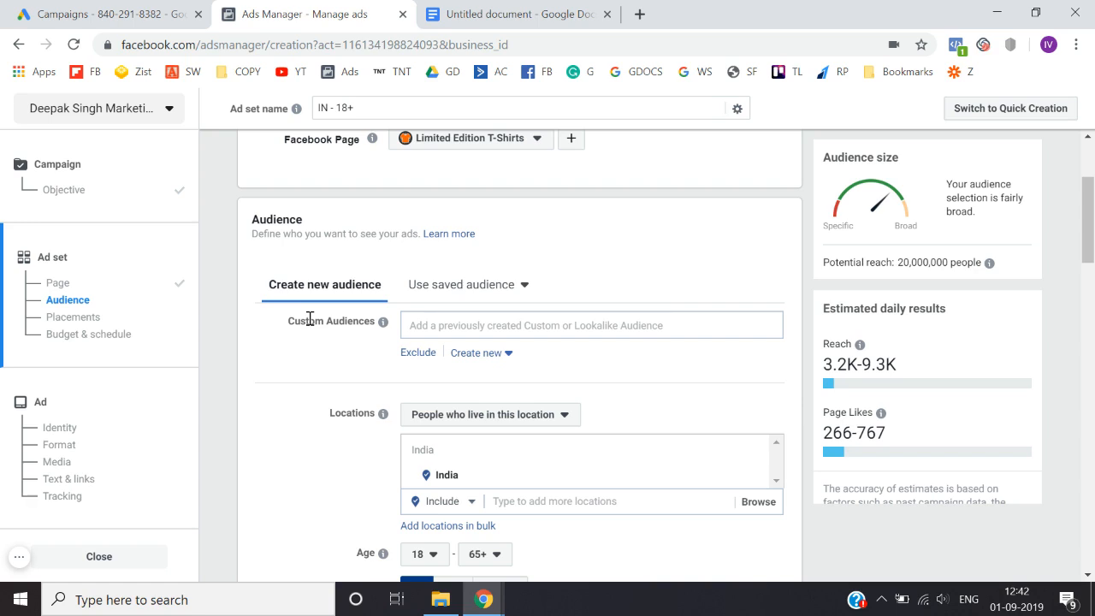
Set the audience location to Delhi, India in place of the whole country and dismiss the location-change notice
scroll(320, 301, down, 1)
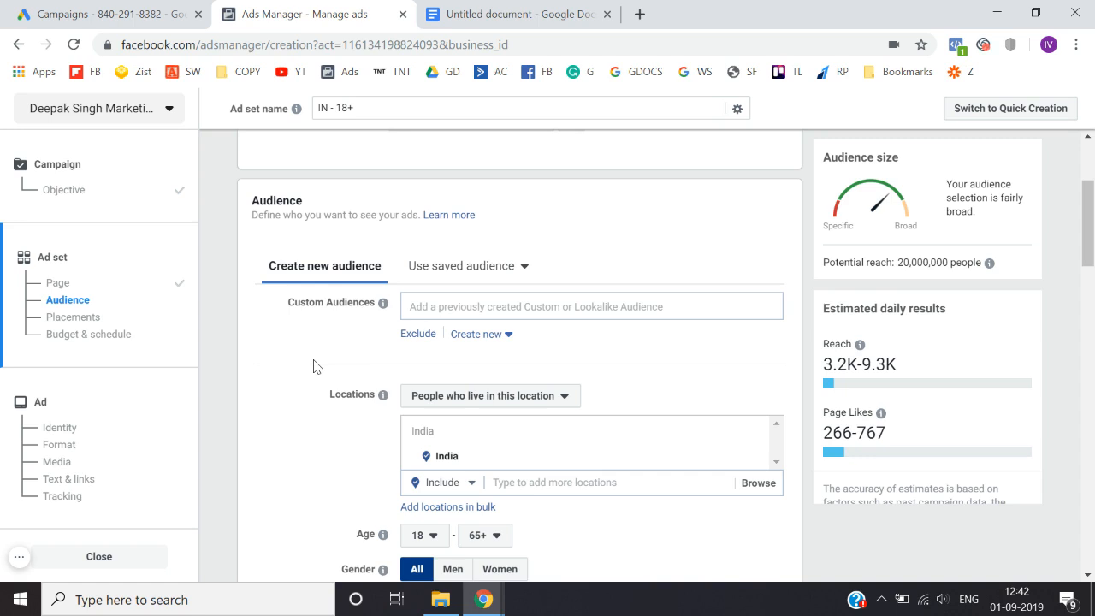
scroll(314, 366, down, 1)
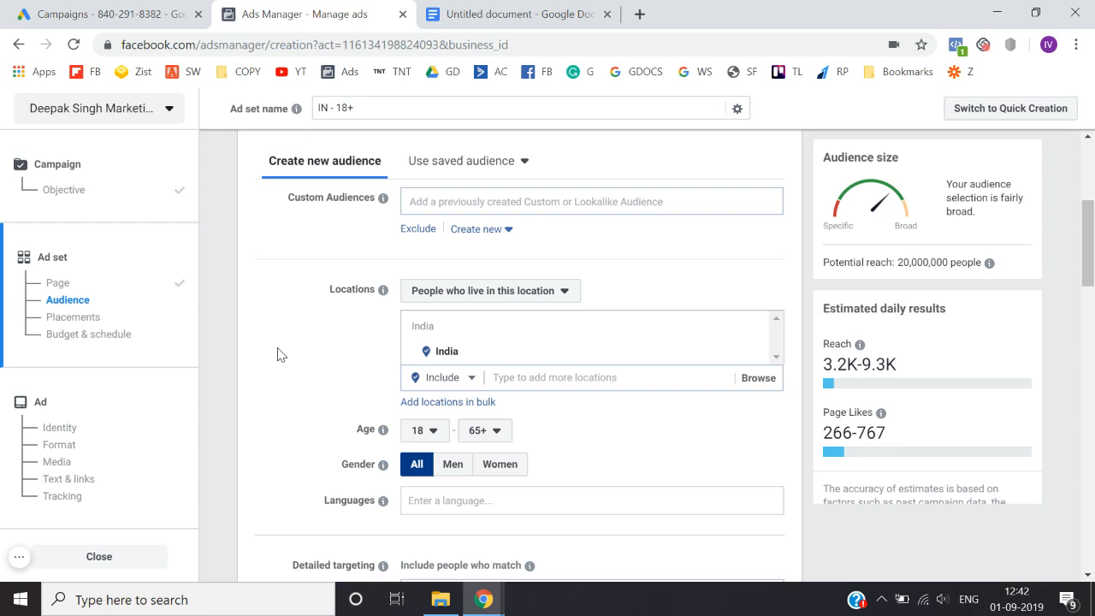
scroll(278, 355, down, 1)
scroll(278, 355, down, 1)
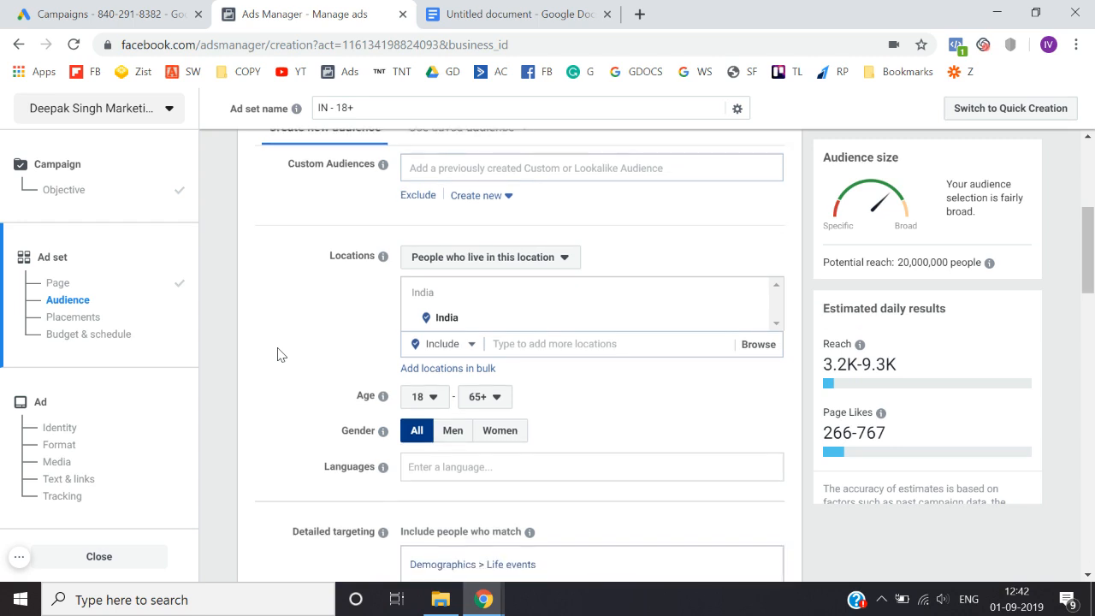
click(537, 341)
text(d)
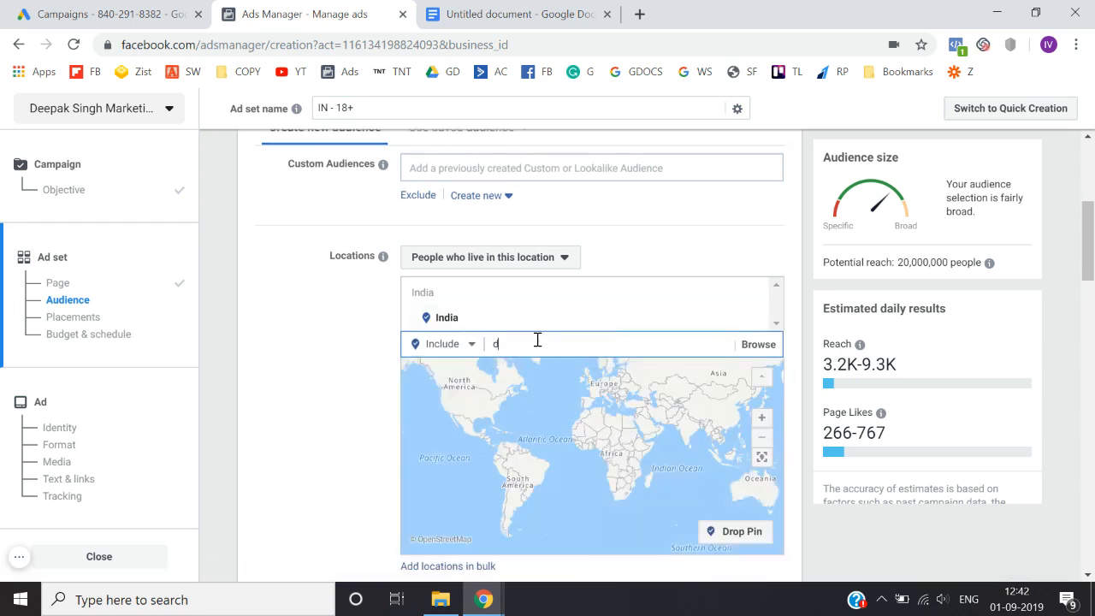
text(elhi)
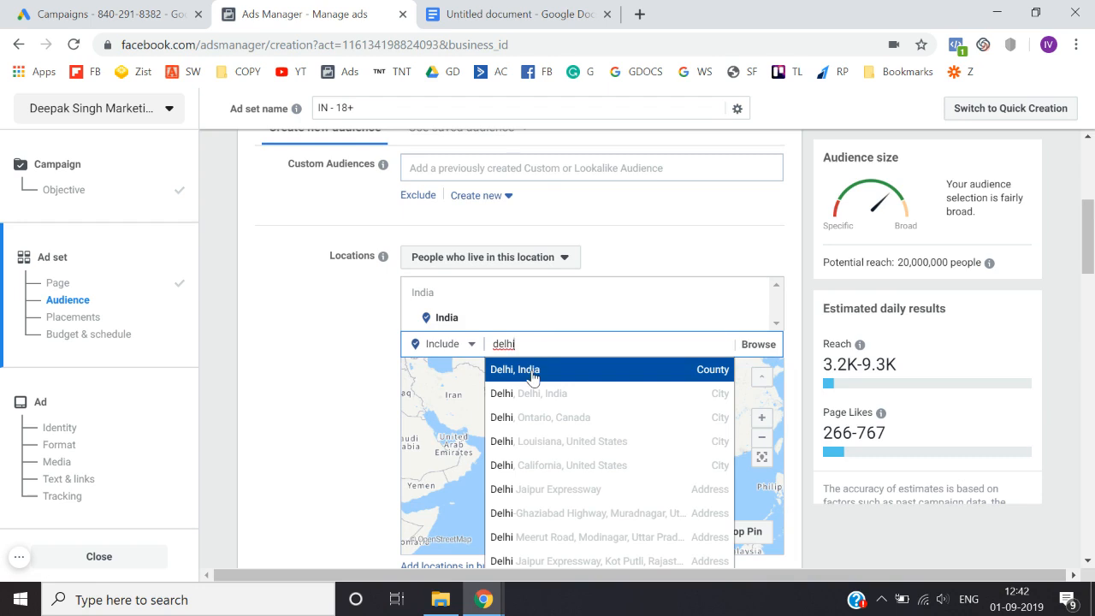
click(532, 371)
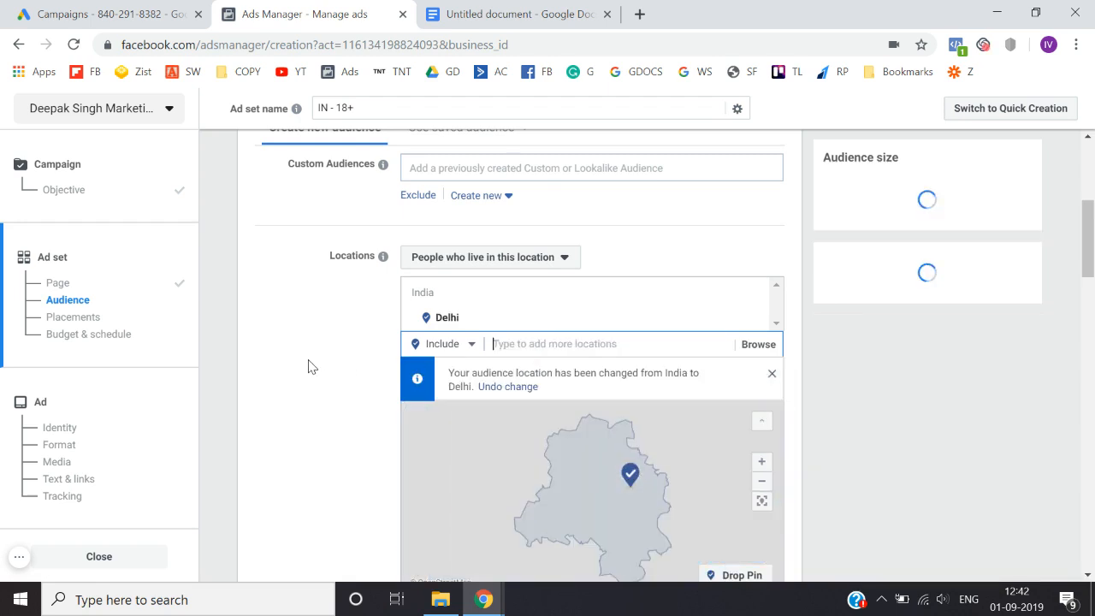
click(772, 375)
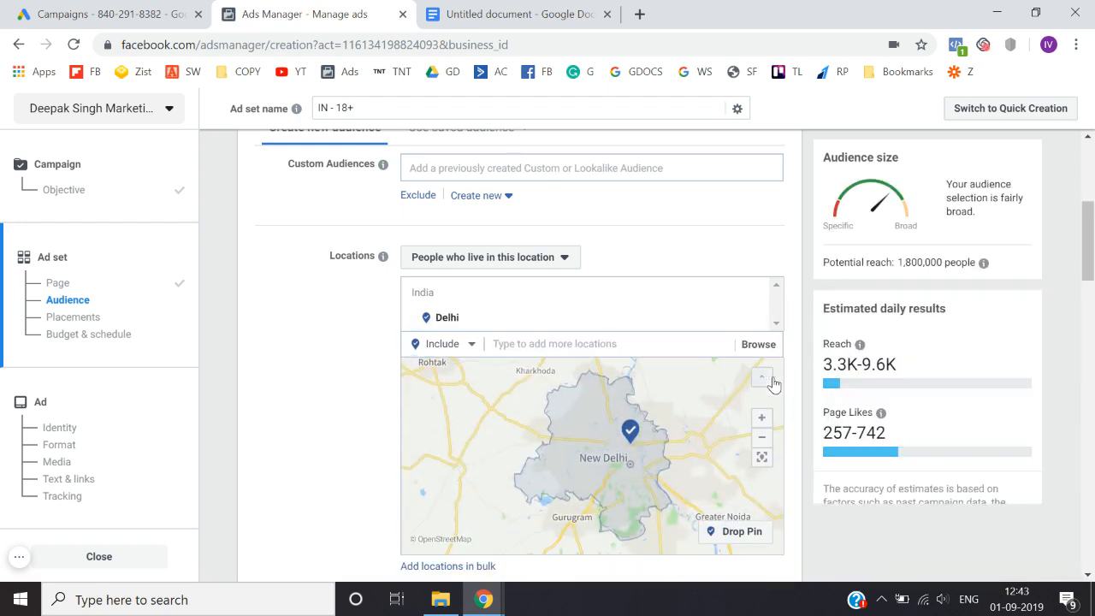
Try the location options for everyone, recent visitors and travellers, finishing on People who live in this location
click(474, 261)
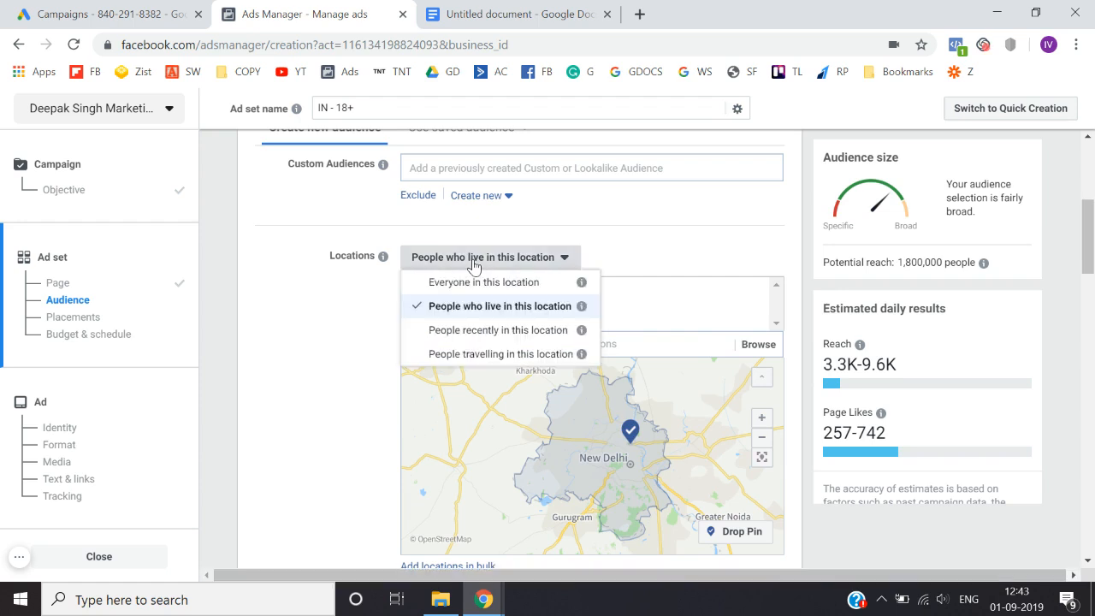
click(467, 283)
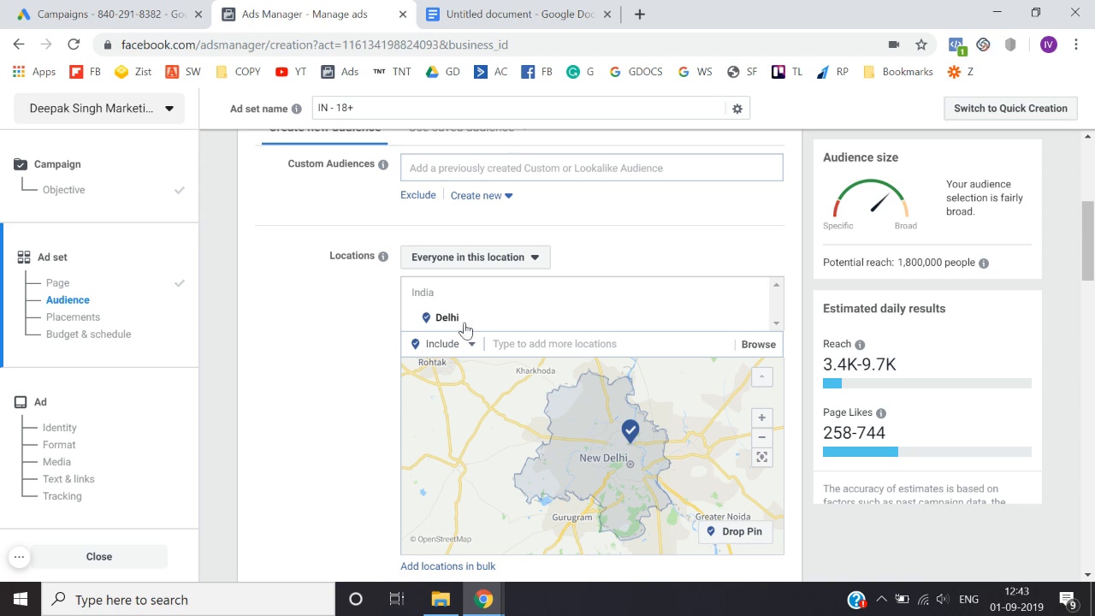
click(519, 261)
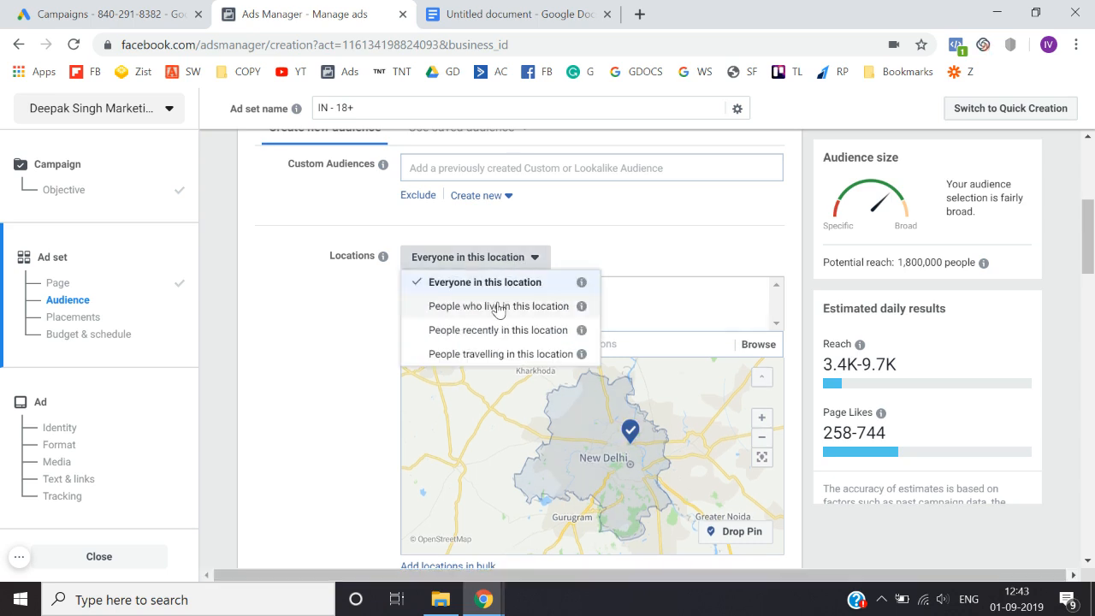
click(453, 313)
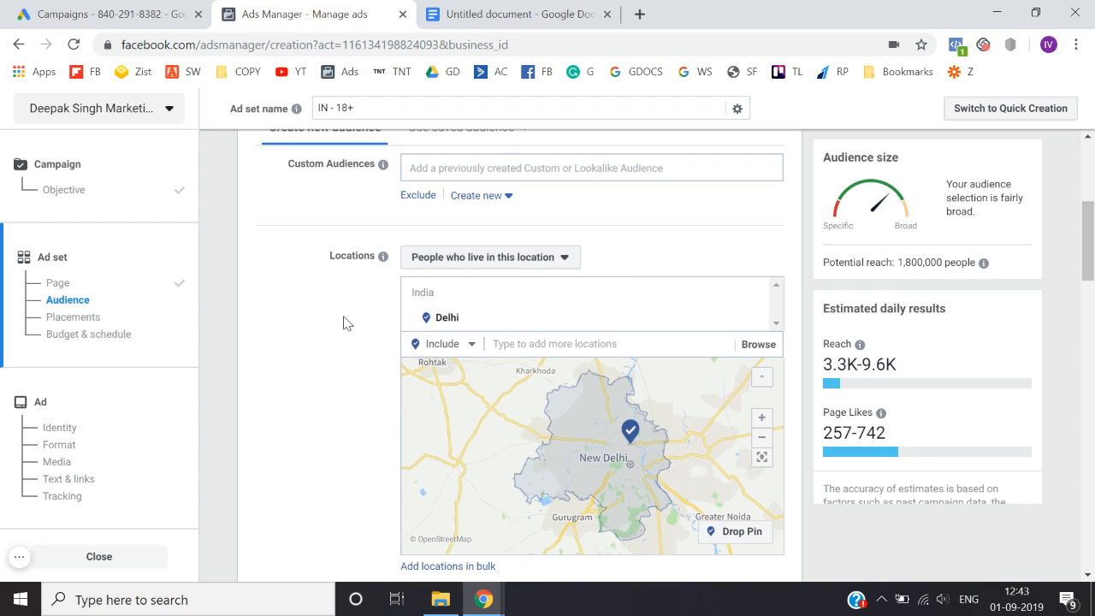
click(481, 259)
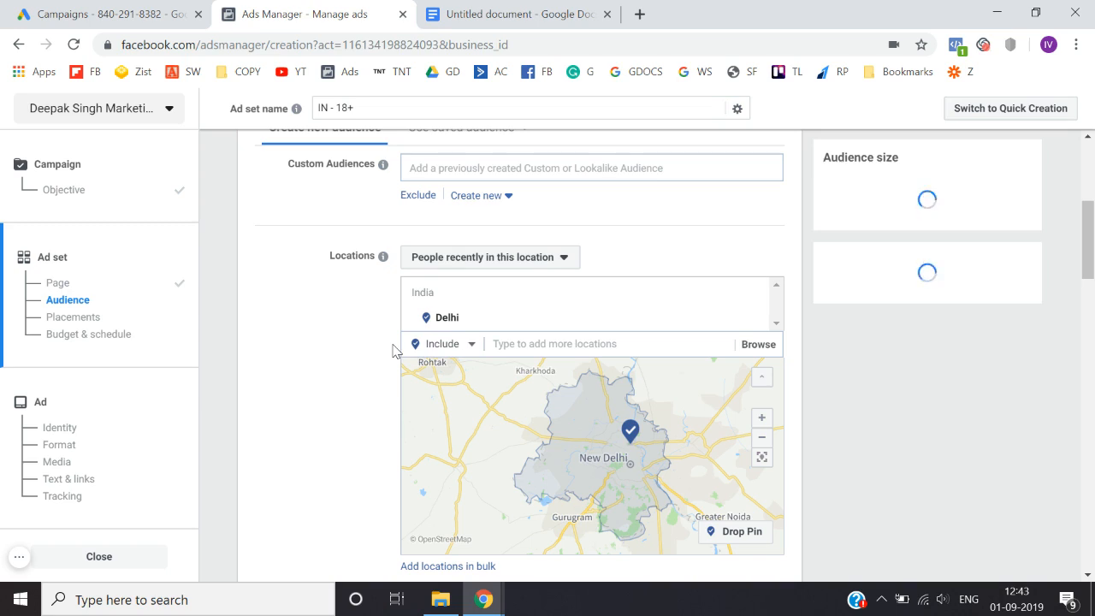
click(513, 263)
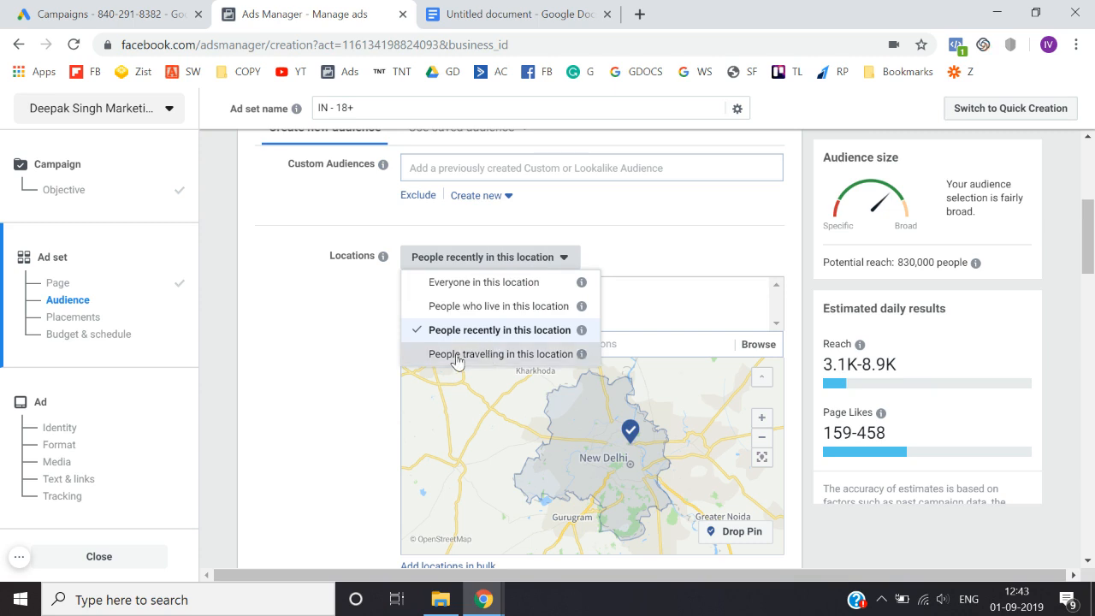
click(458, 354)
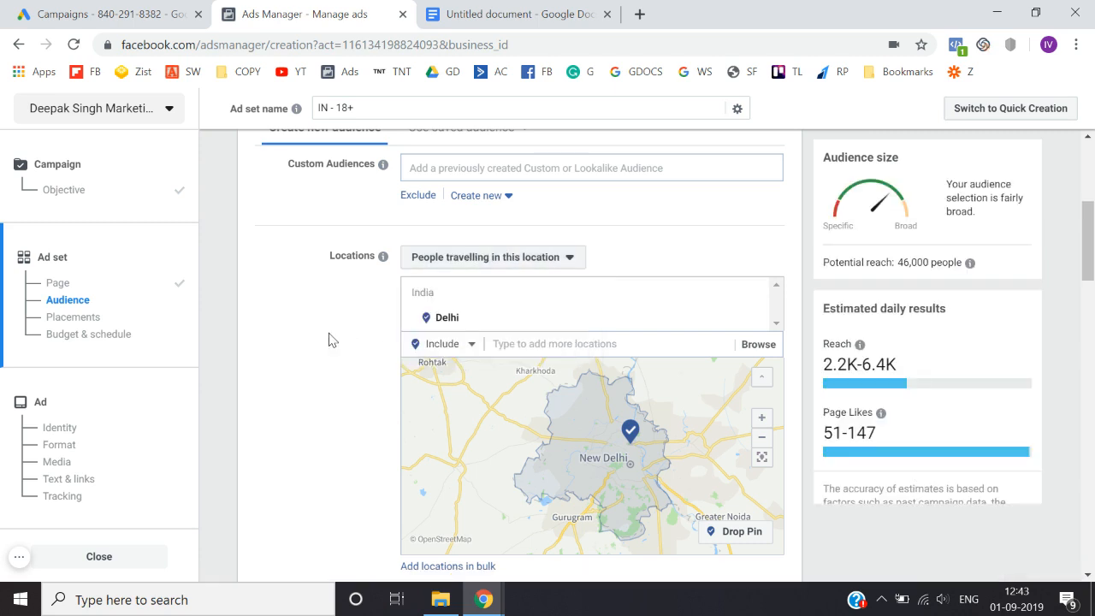
click(520, 262)
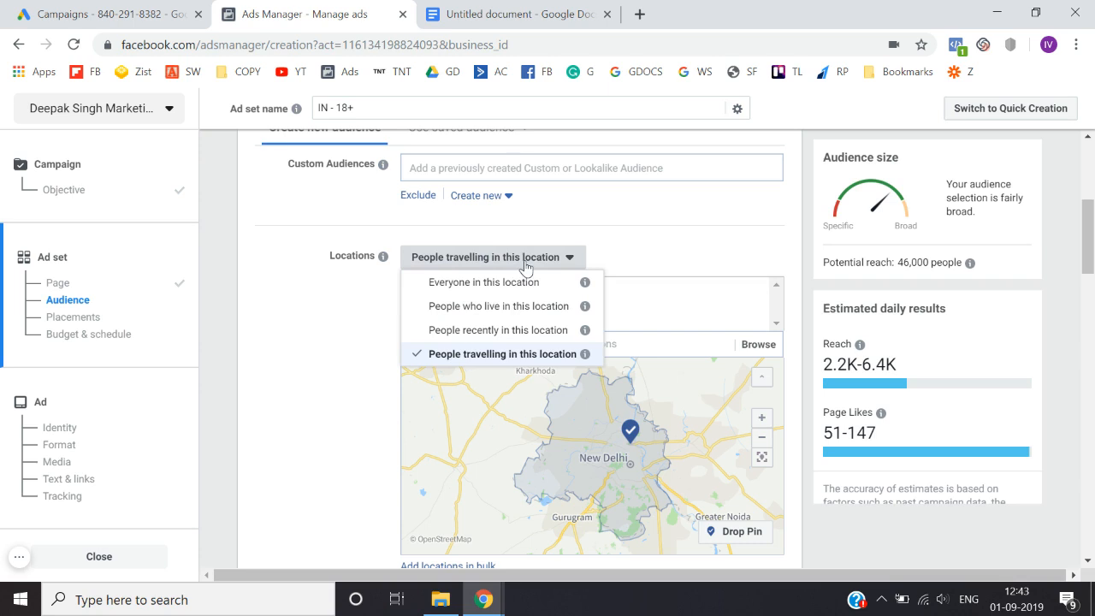
click(508, 309)
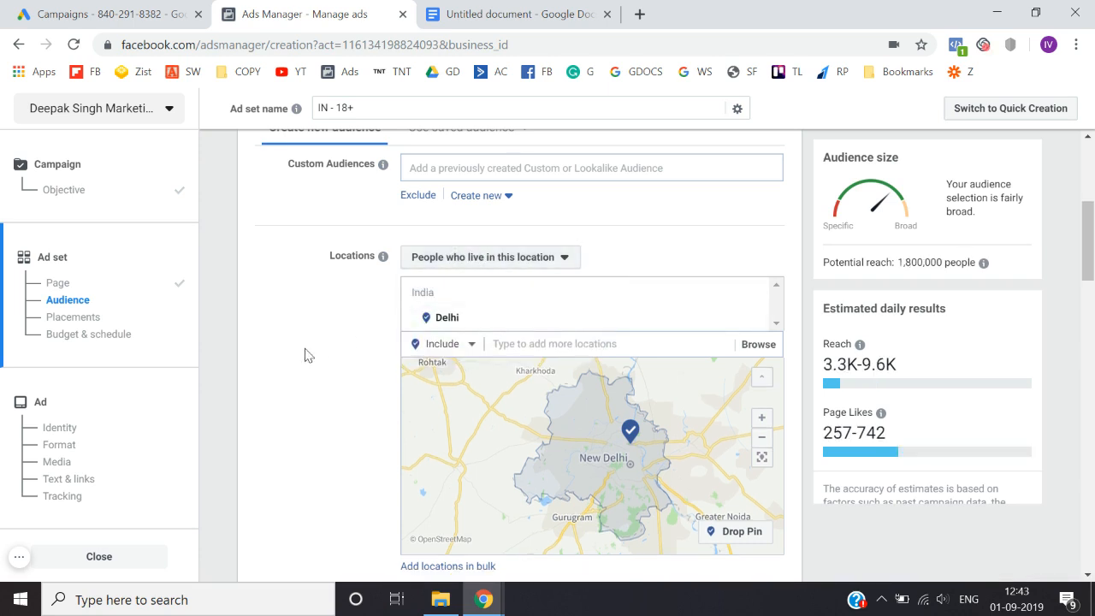
Try an audience age range of 20 to 38
scroll(308, 355, down, 3)
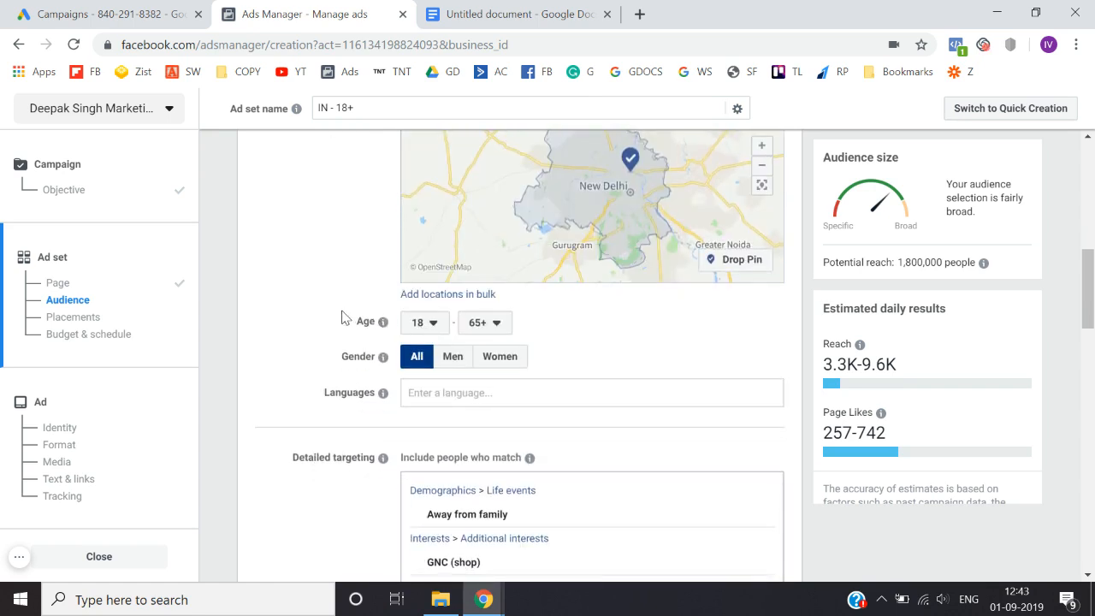
mouse_move(366, 320)
scroll(360, 321, up, 1)
scroll(359, 326, down, 1)
click(419, 346)
scroll(436, 411, down, 3)
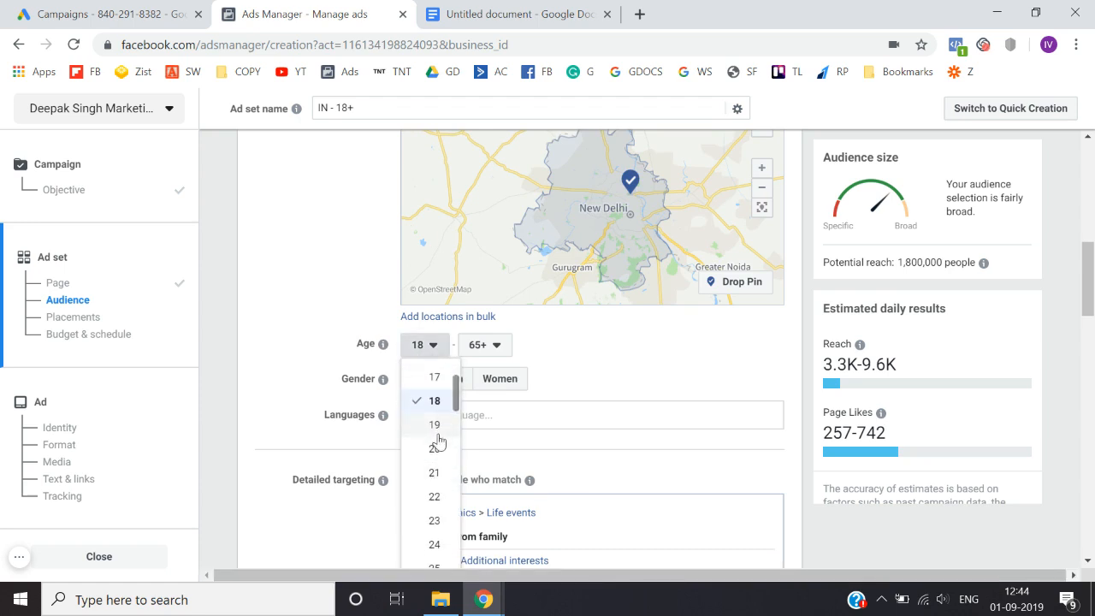
click(435, 448)
click(484, 343)
scroll(491, 387, up, 10)
scroll(493, 395, up, 1)
click(493, 392)
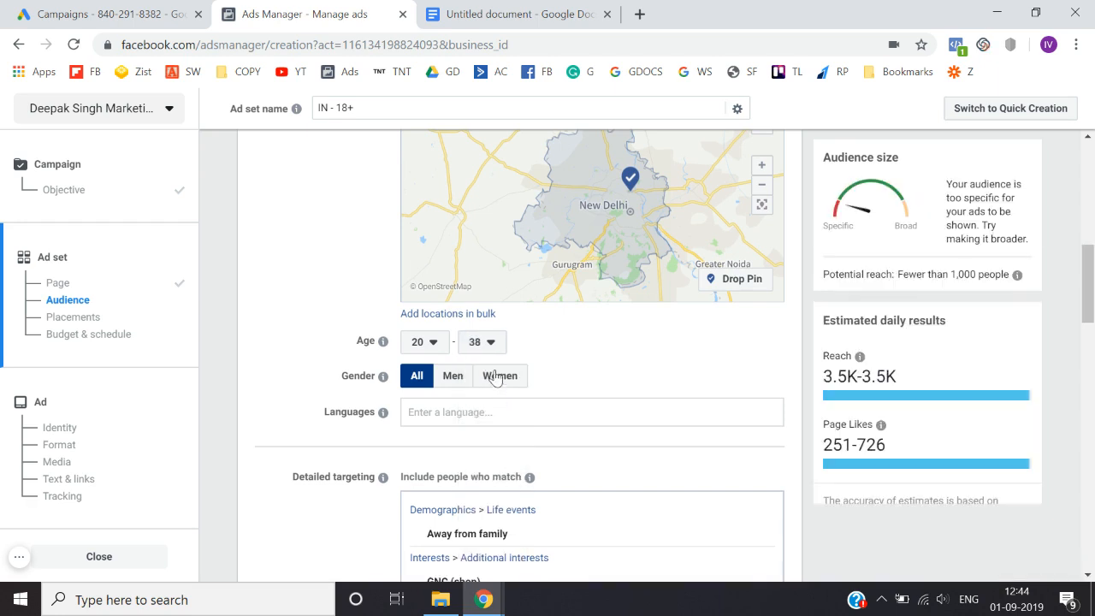
Restore the audience age range to 18 to 65+
click(420, 341)
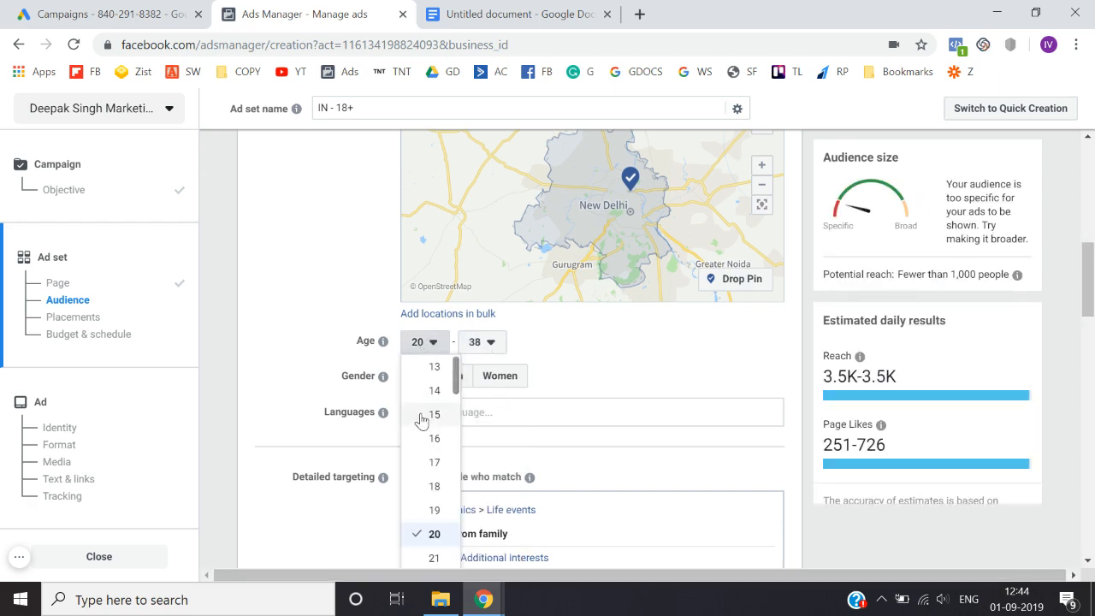
scroll(434, 487, down, 1)
drag(435, 440, 478, 368)
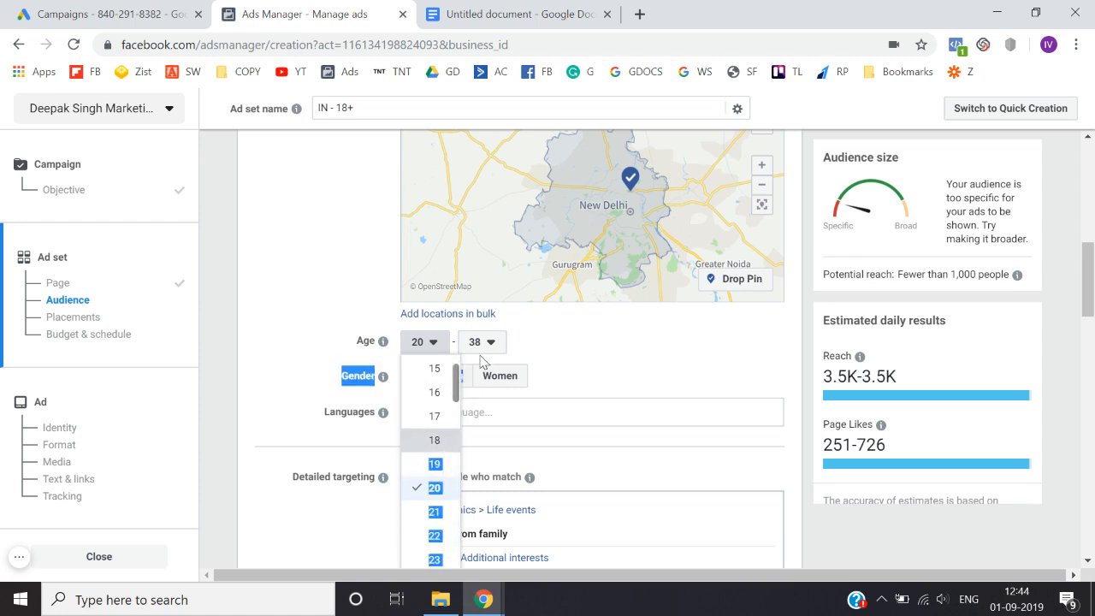
click(435, 440)
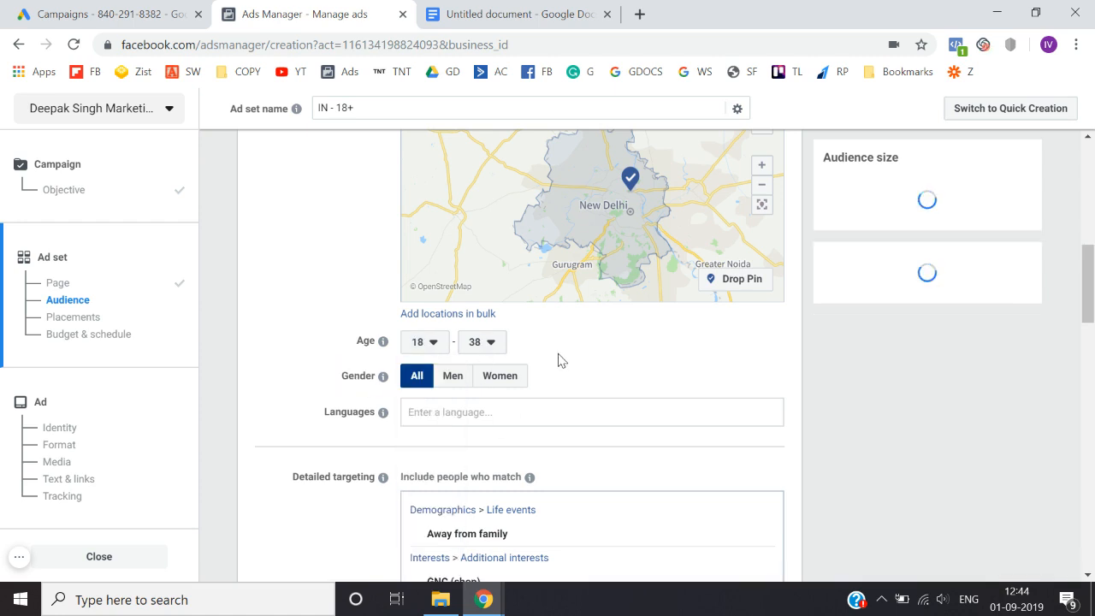
click(485, 342)
scroll(496, 436, down, 6)
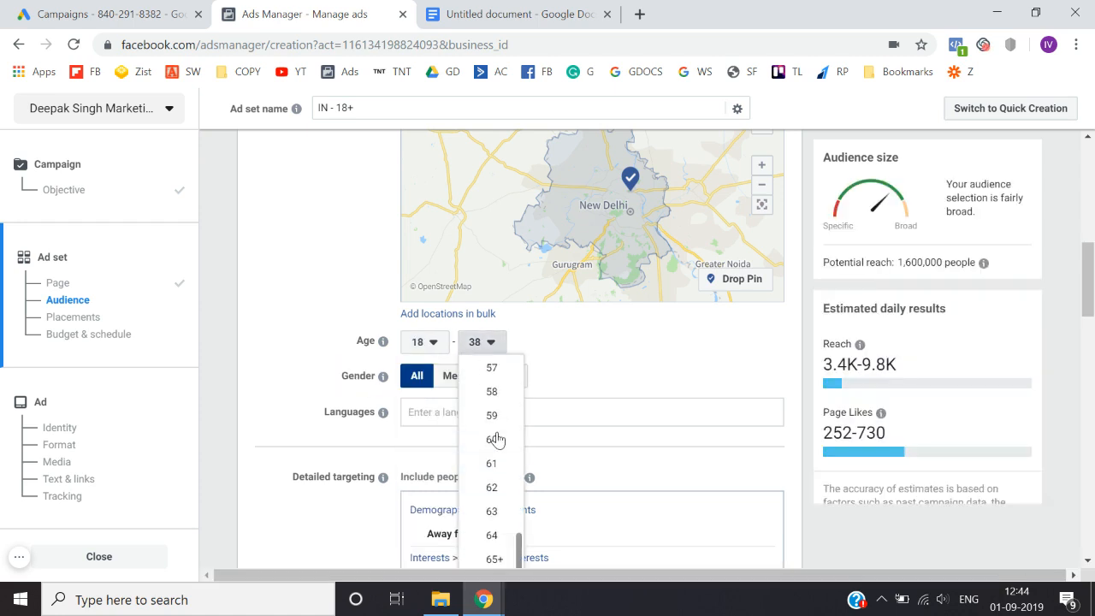
click(494, 558)
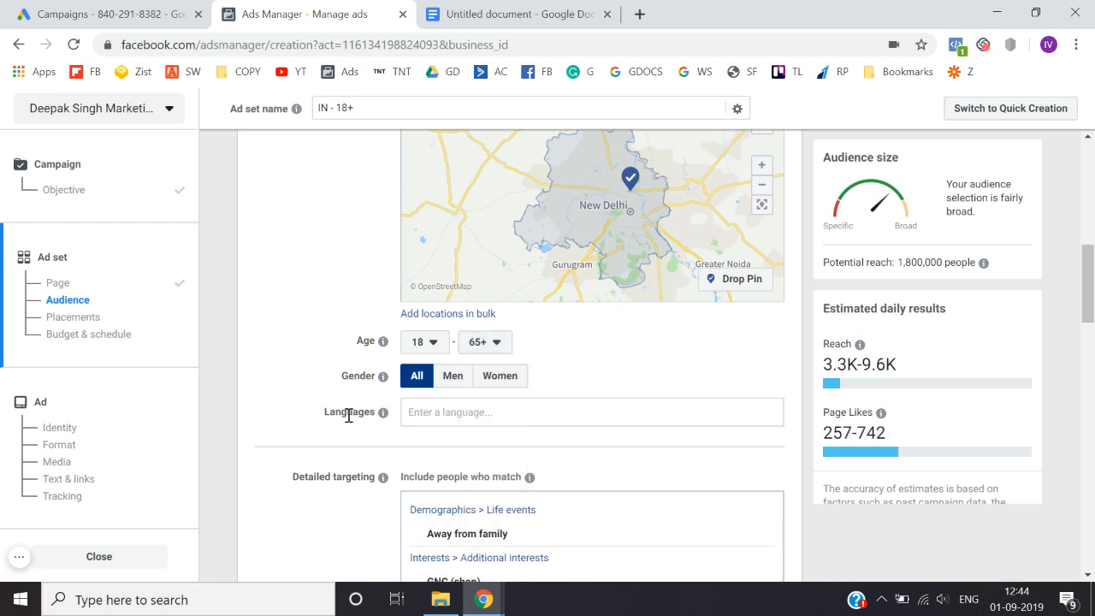
Remove Away from family, GNC (shop) and Digital marketing from the detailed targeting
scroll(342, 411, down, 1)
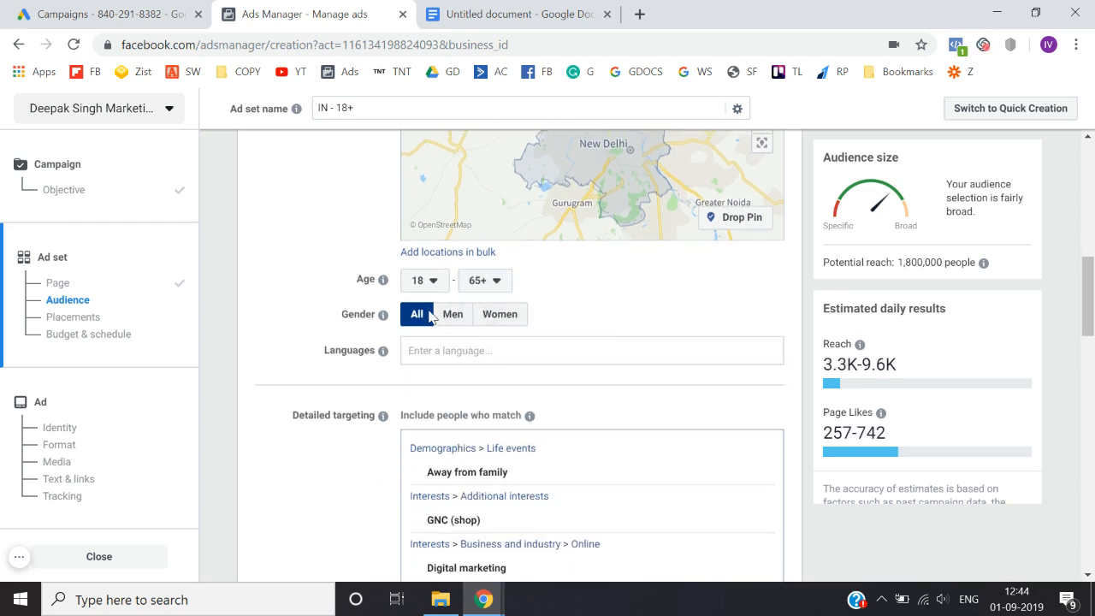
scroll(360, 402, down, 1)
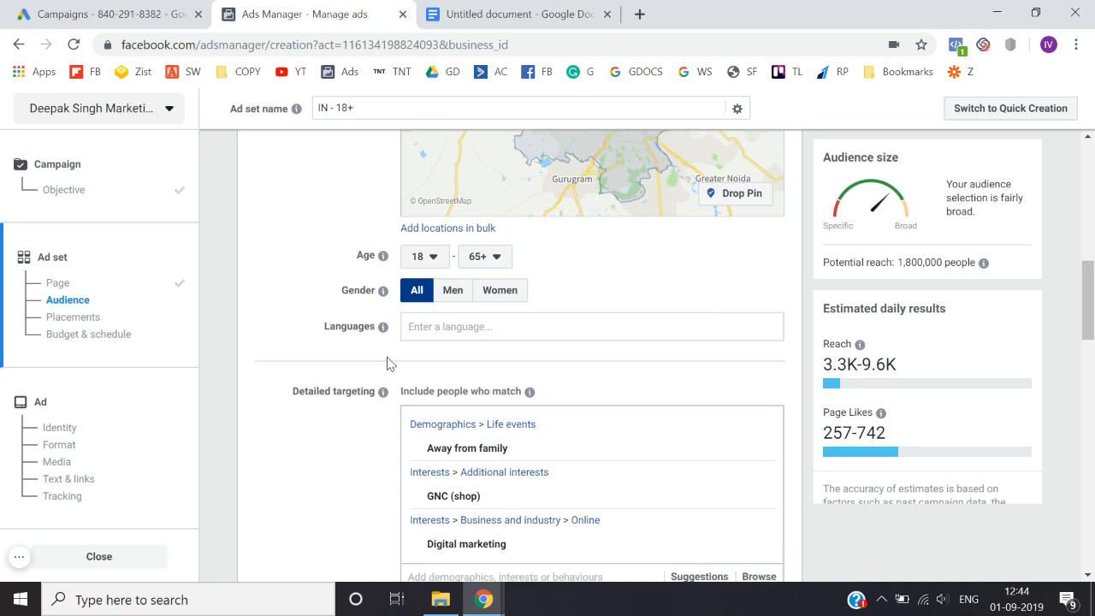
mouse_move(704, 423)
click(761, 426)
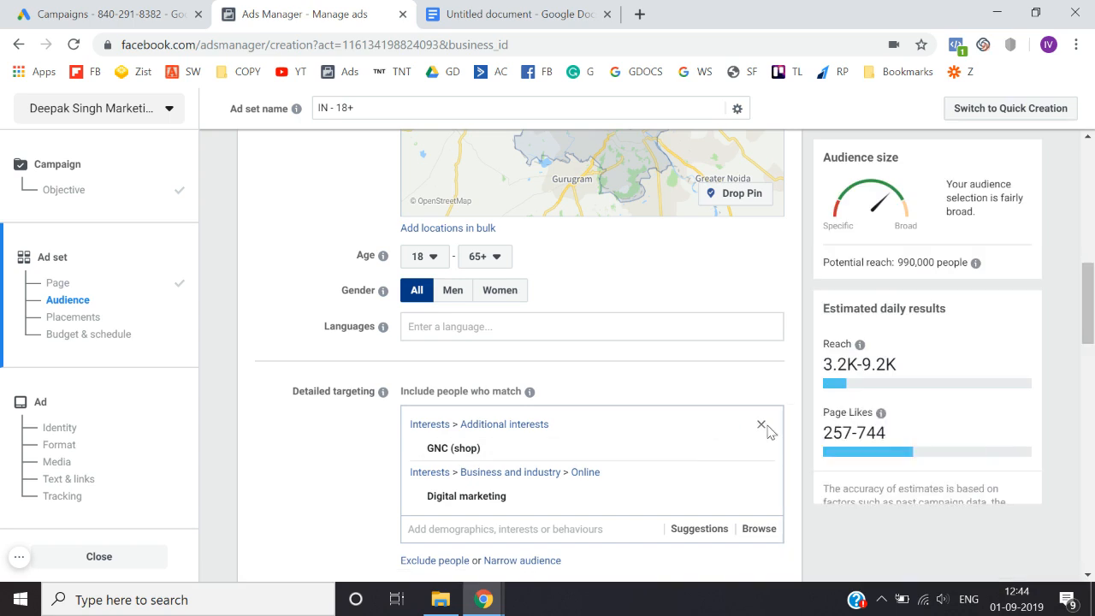
click(761, 425)
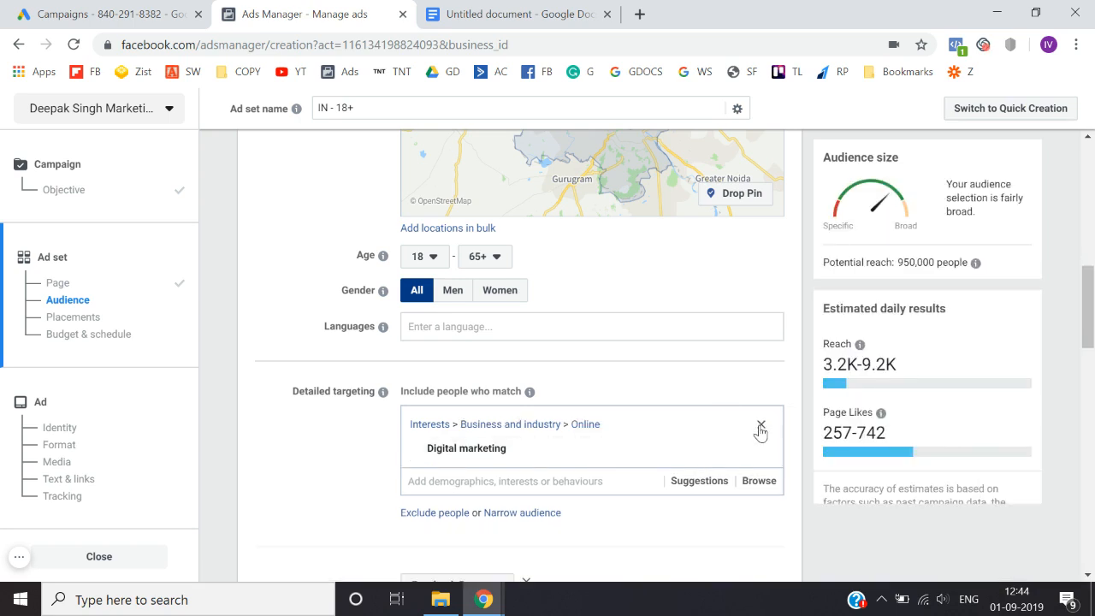
click(760, 427)
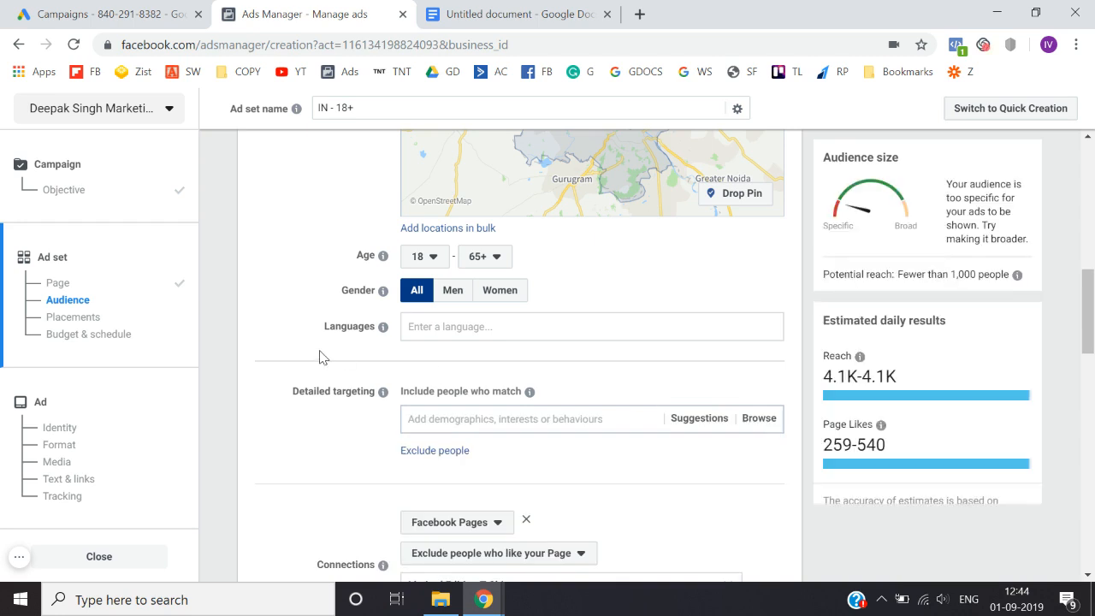
Try Tamil as the audience language and remove it again
click(440, 326)
text(tamil)
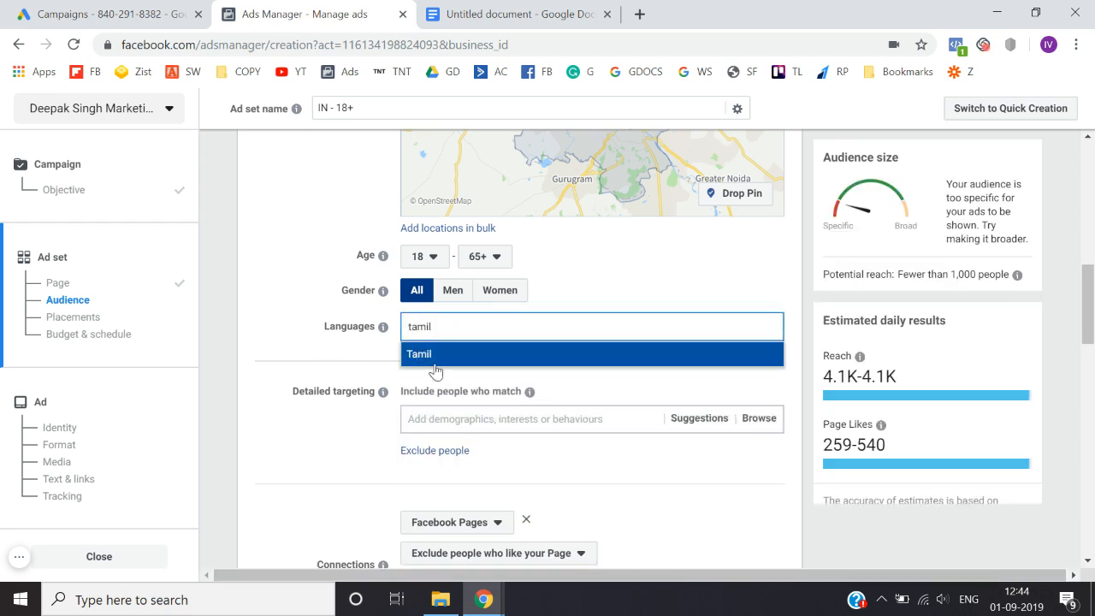
click(438, 354)
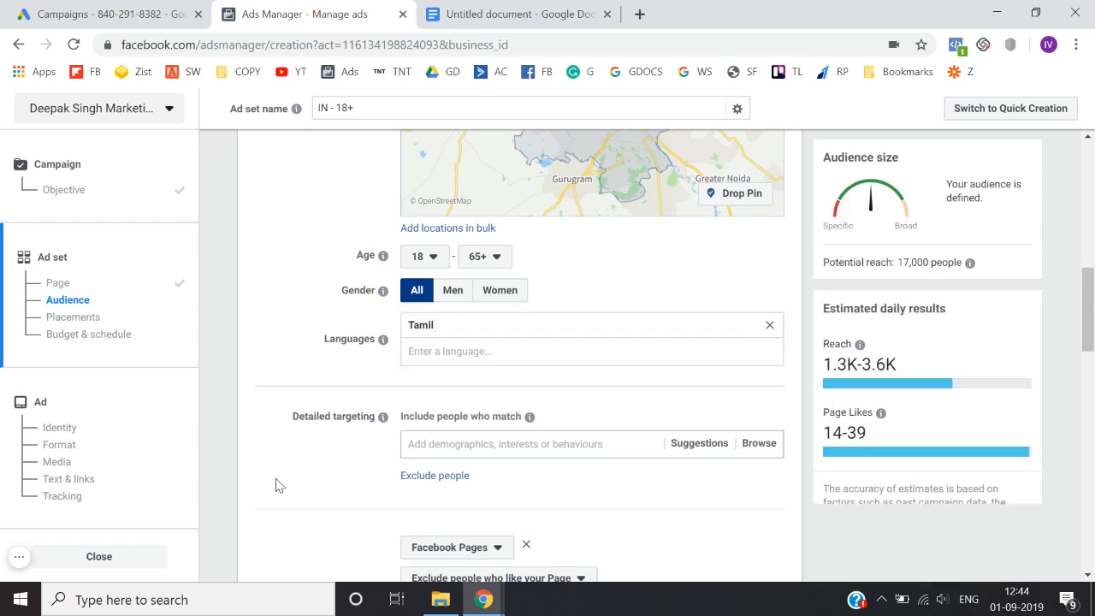
click(769, 326)
Search the detailed targeting options for myntra and add the myntra entry from Additional interests
scroll(313, 454, down, 1)
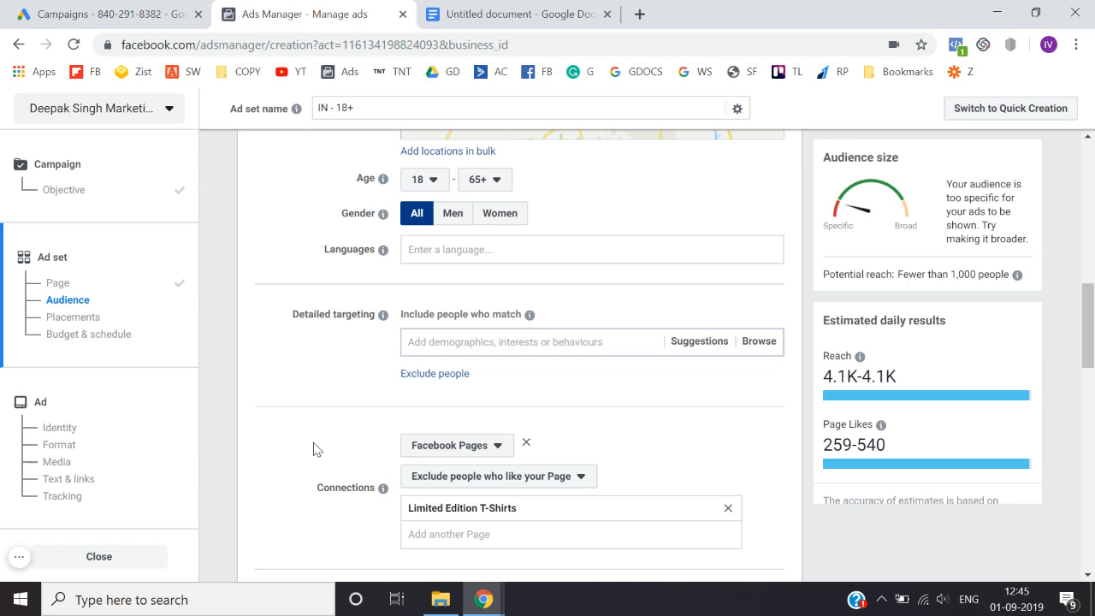
scroll(315, 449, down, 1)
click(445, 292)
text(flipkar)
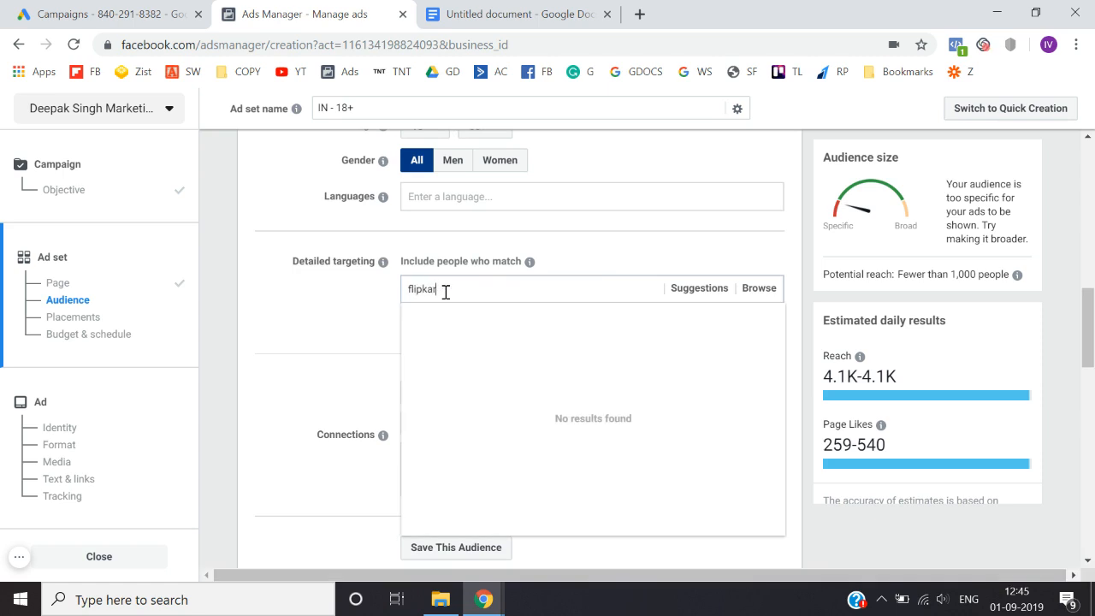
key(ctrl+a)
key(BackSpace)
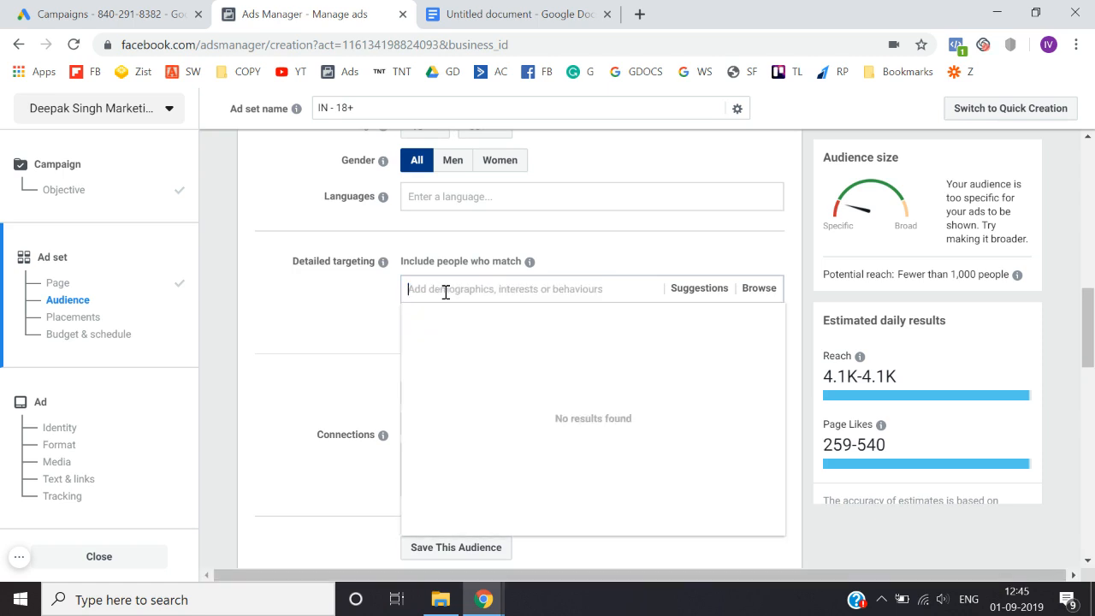
text(myntra)
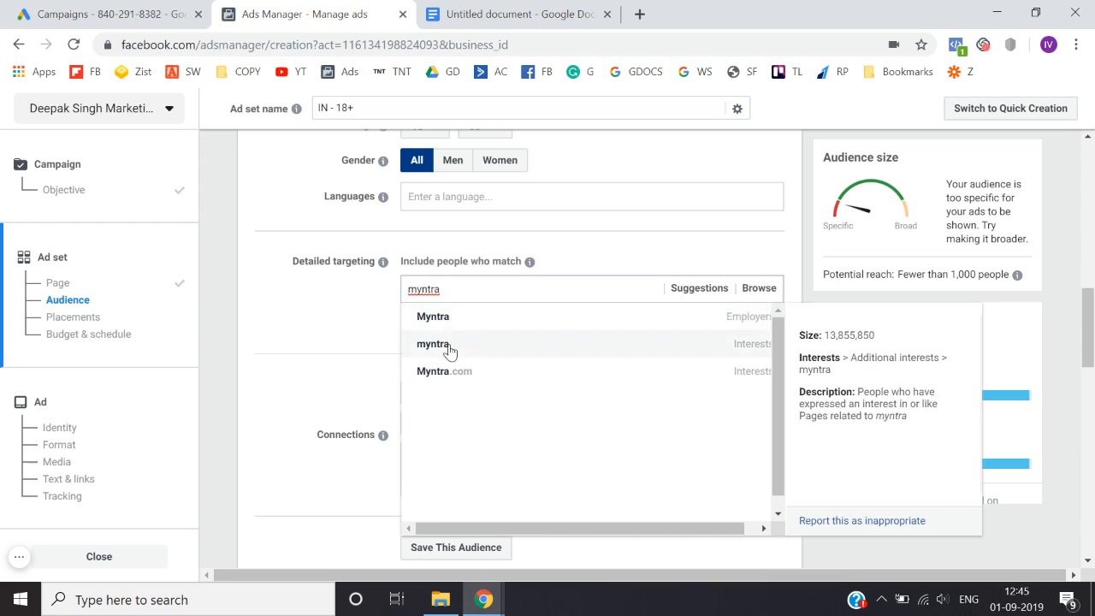
click(445, 346)
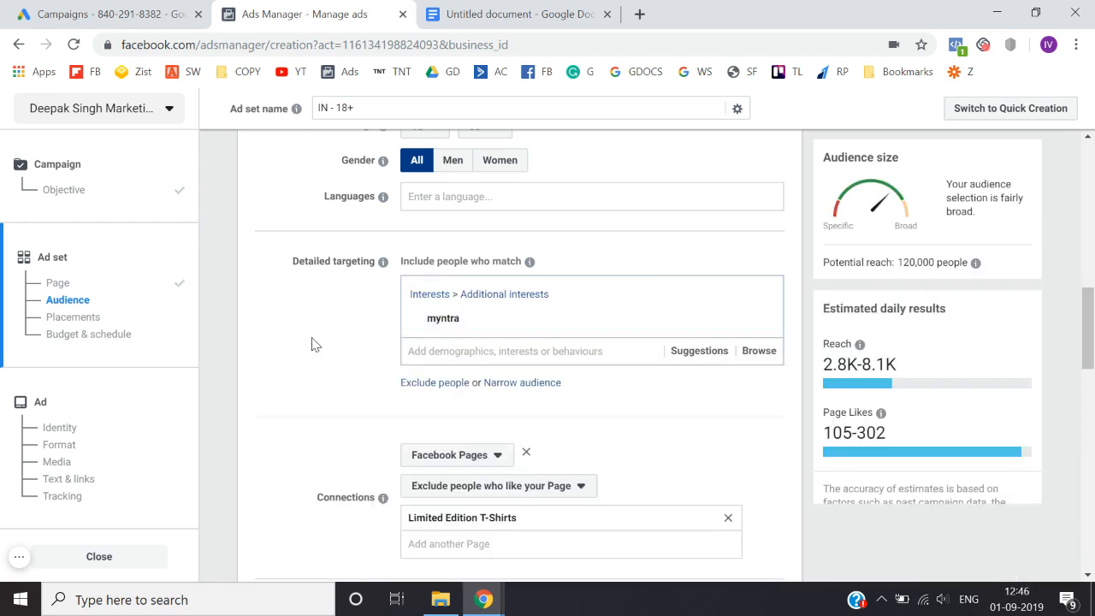
Add the suggested interest Myntra.com to the detailed targeting alongside myntra
scroll(311, 344, up, 2)
scroll(311, 344, down, 1)
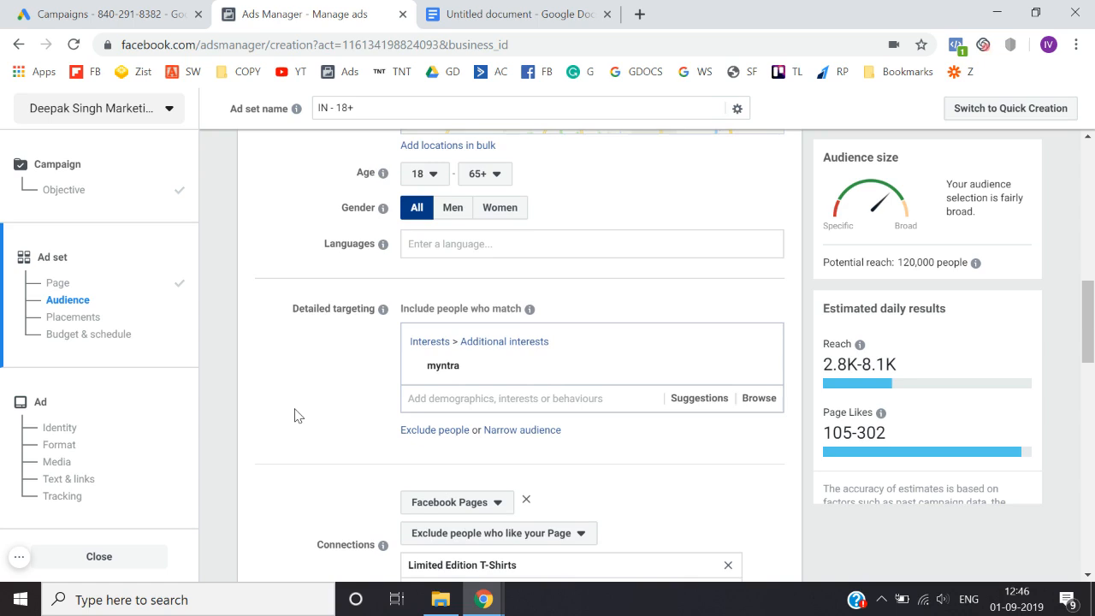
scroll(294, 416, down, 1)
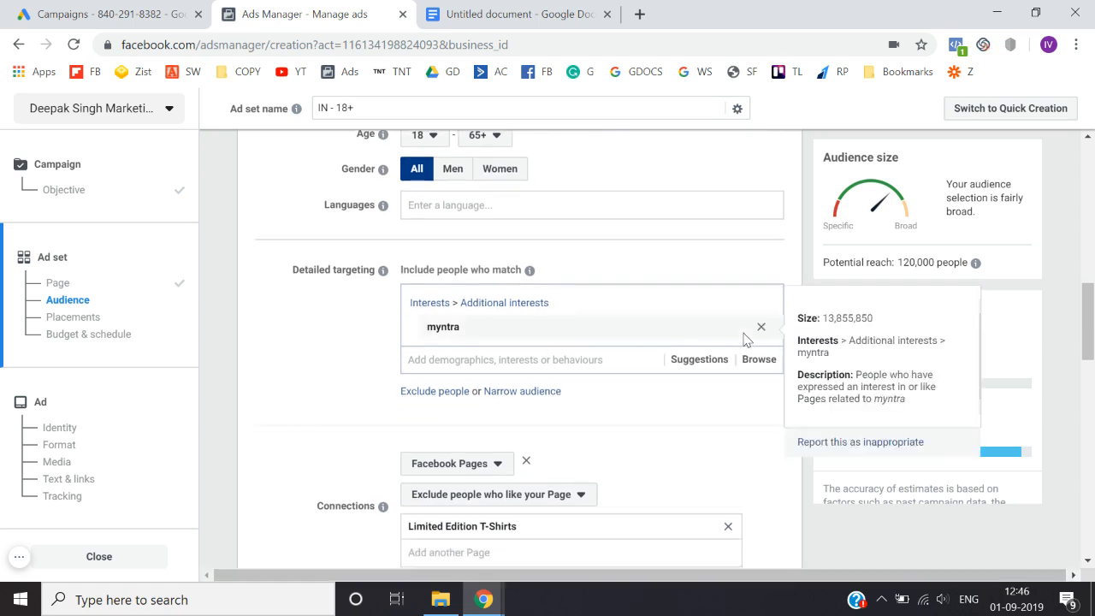
click(700, 361)
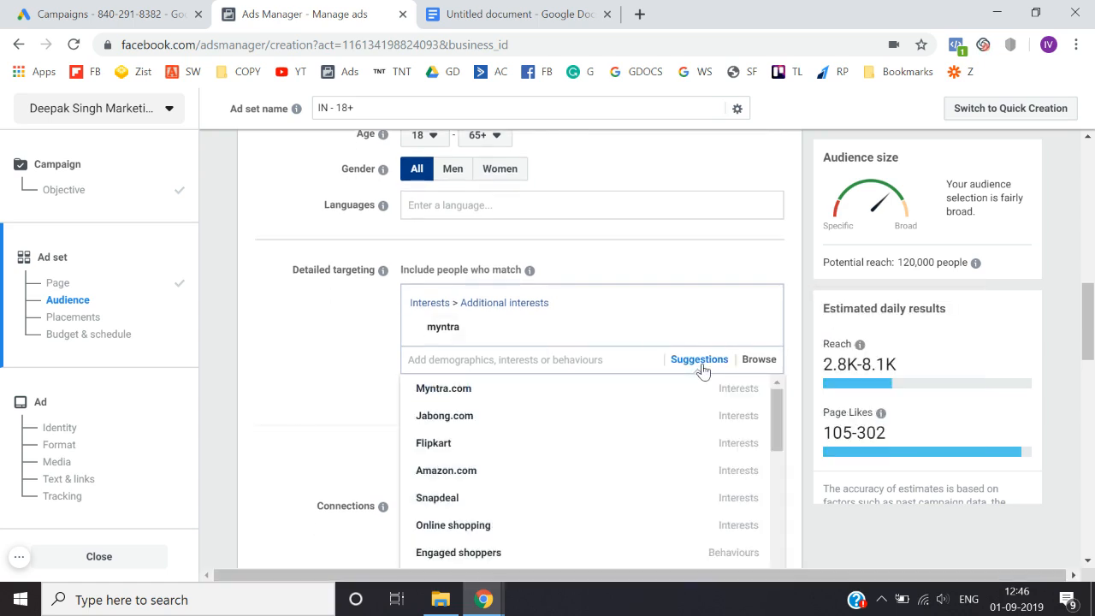
click(539, 400)
click(283, 362)
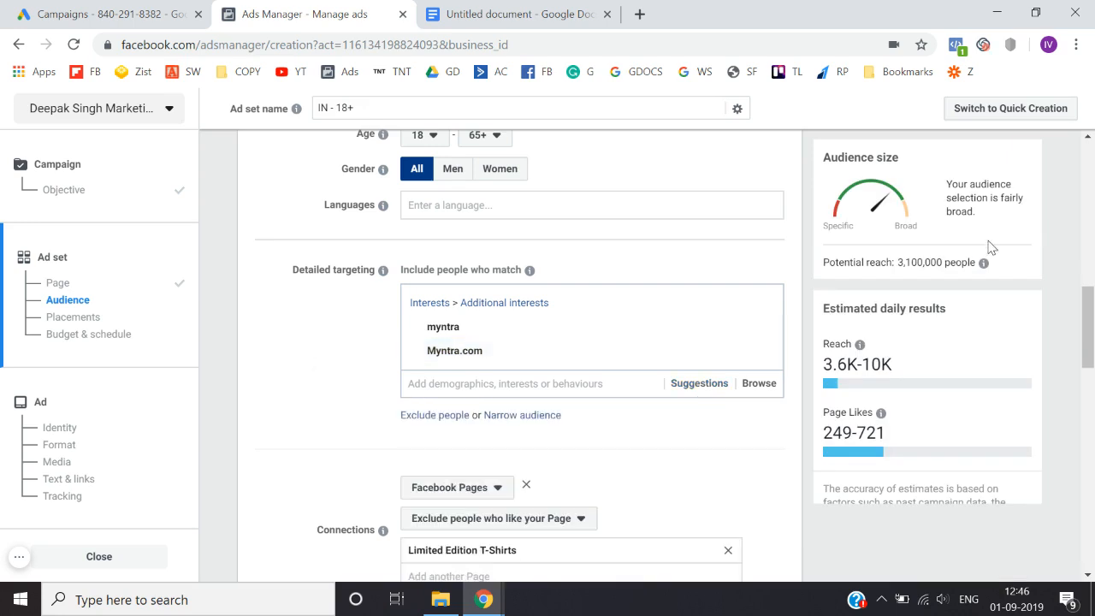
Examine the potential reach figure for the current audience
mouse_move(898, 262)
mouse_down()
mouse_move(944, 263)
mouse_move(894, 263)
mouse_up()
click(947, 263)
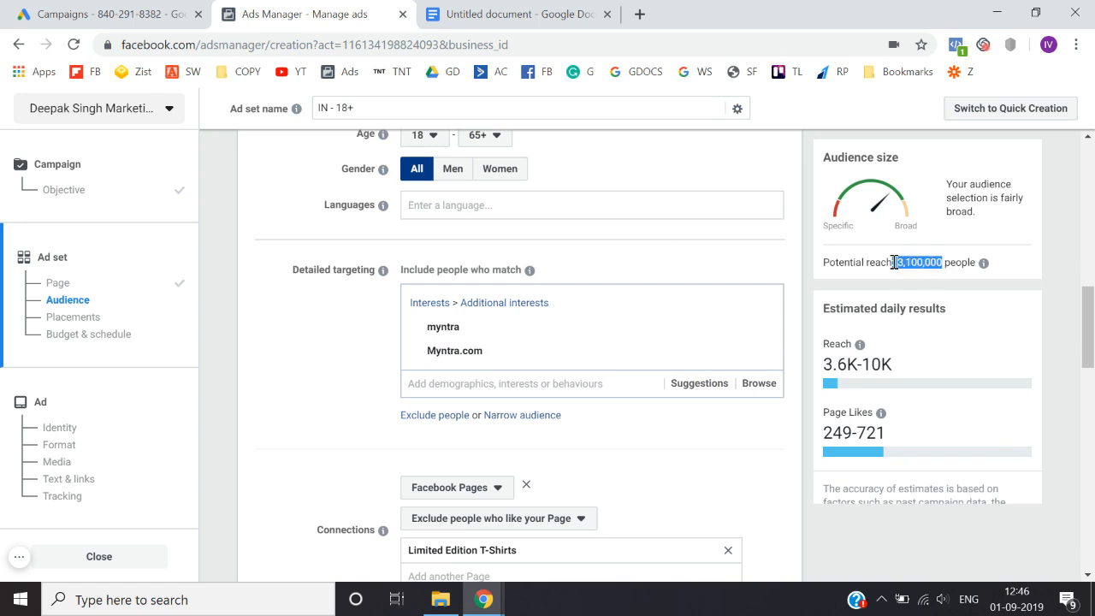
click(895, 261)
drag(894, 262, 946, 261)
click(945, 262)
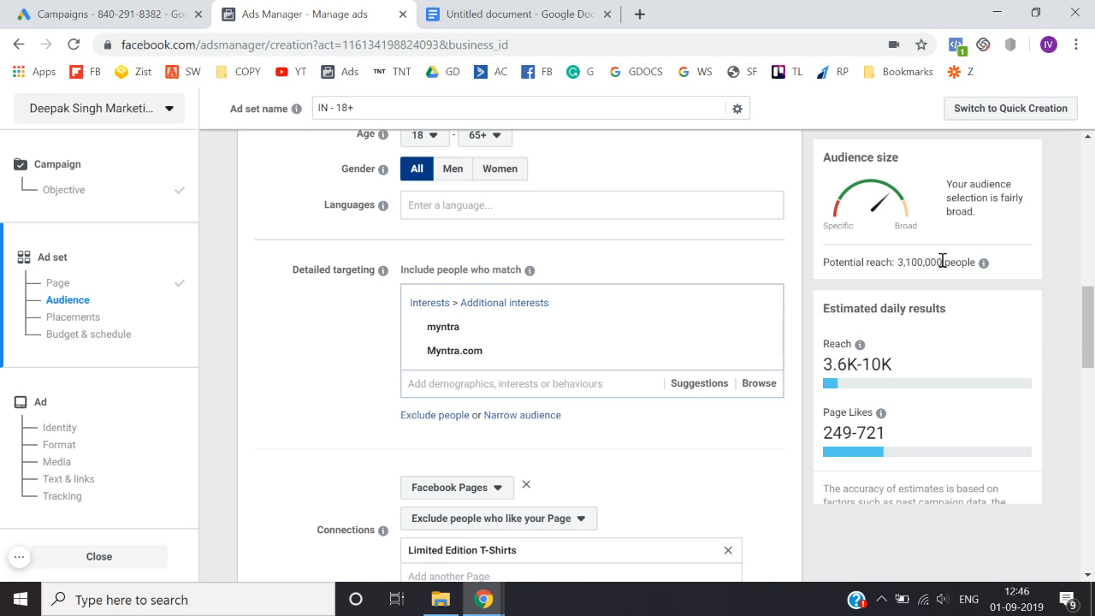
drag(942, 262, 894, 263)
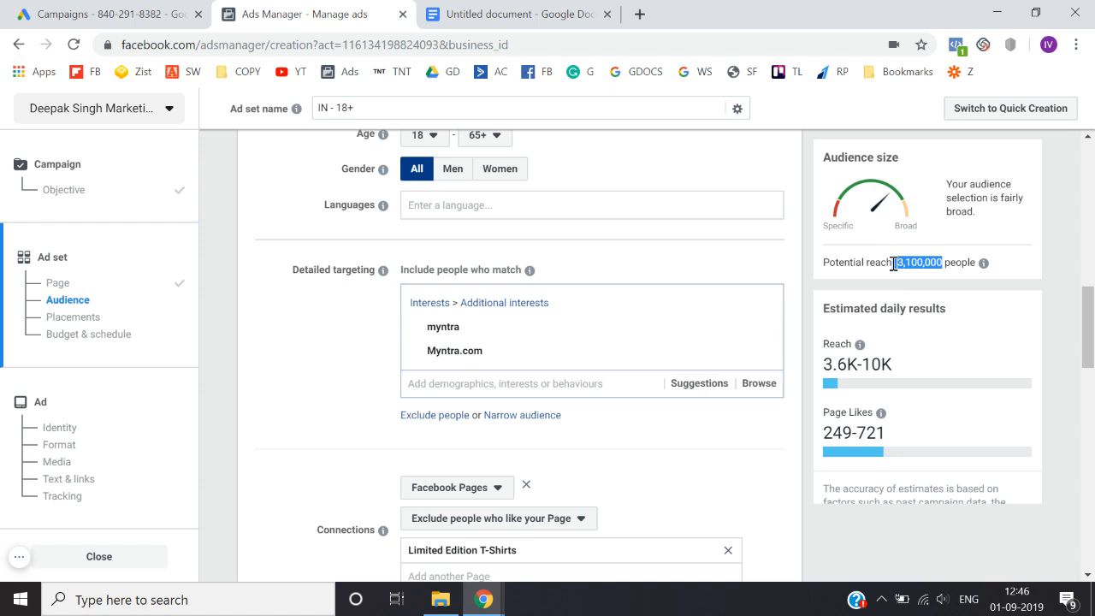
drag(893, 264, 890, 264)
Go back to the campaign objective and review the Engagement type, campaign name, split test and budget optimisation settings
scroll(350, 384, up, 4)
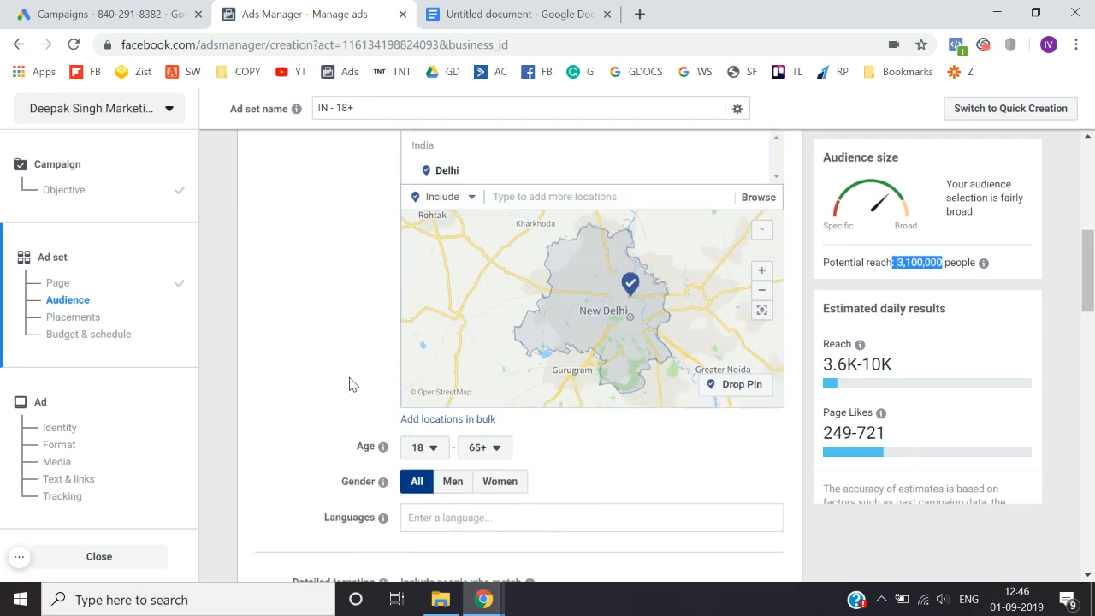
click(67, 196)
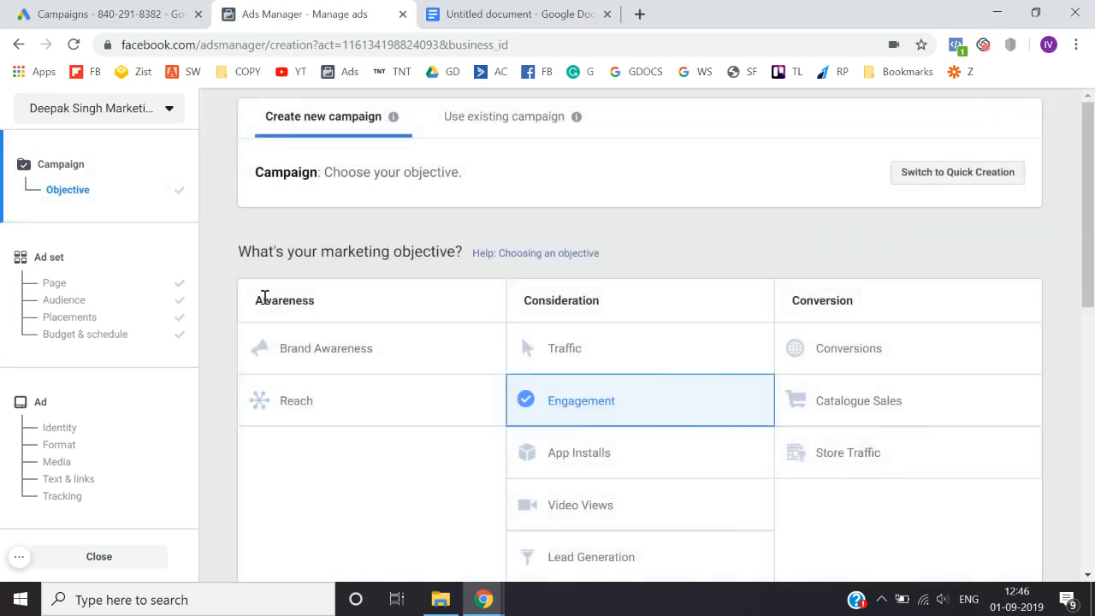
scroll(226, 369, down, 3)
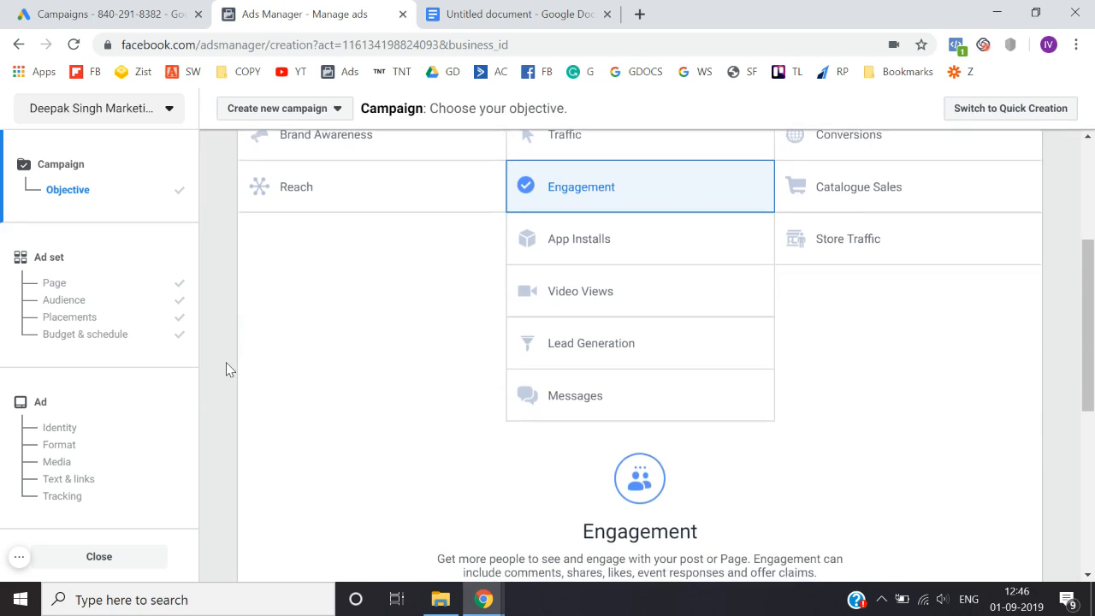
scroll(226, 368, down, 2)
scroll(226, 369, up, 3)
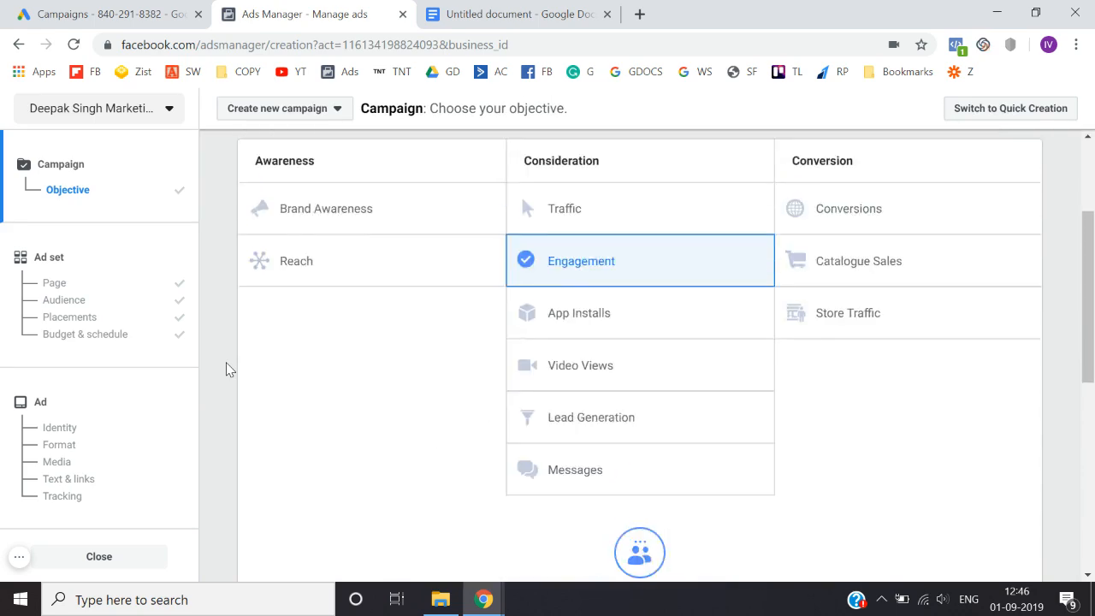
scroll(226, 369, down, 1)
scroll(229, 369, down, 1)
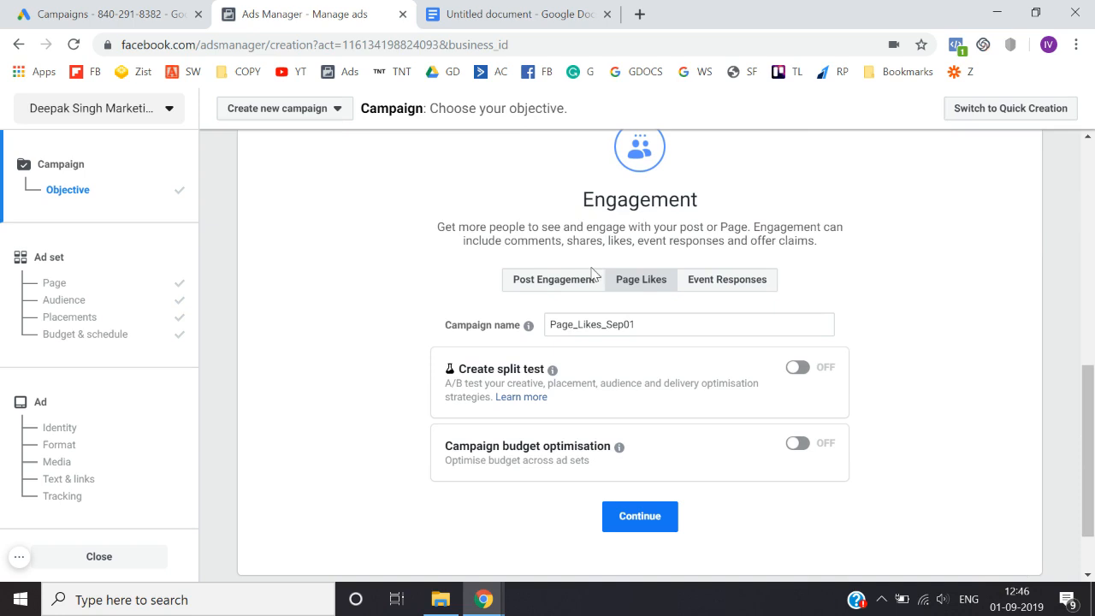
scroll(332, 399, down, 1)
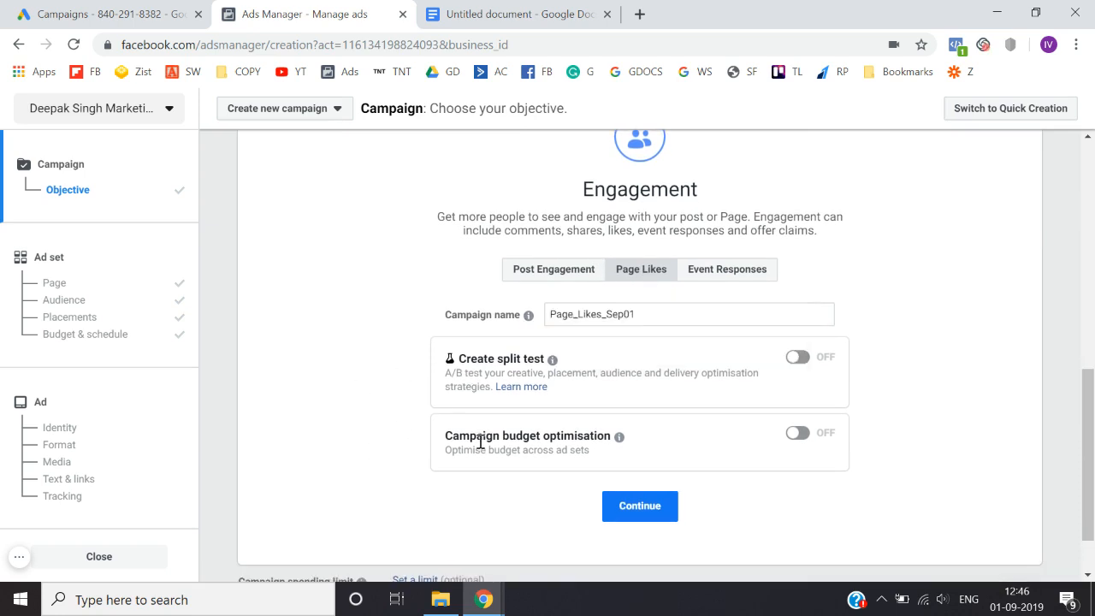
Return to the ad set and review its location, age, gender and detailed targeting settings
click(53, 282)
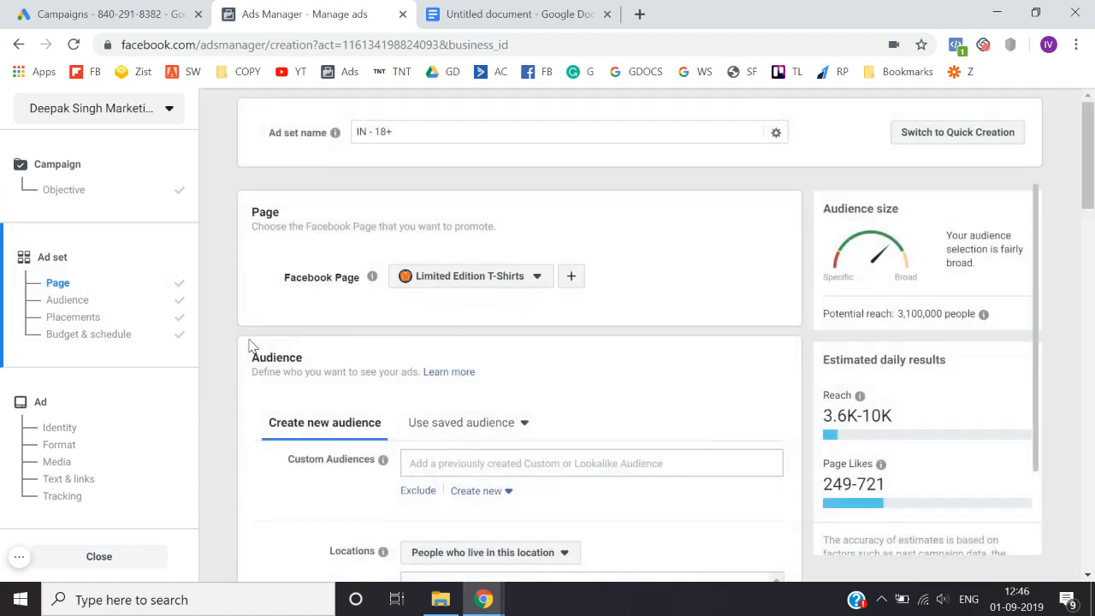
scroll(247, 342, down, 1)
scroll(294, 391, down, 3)
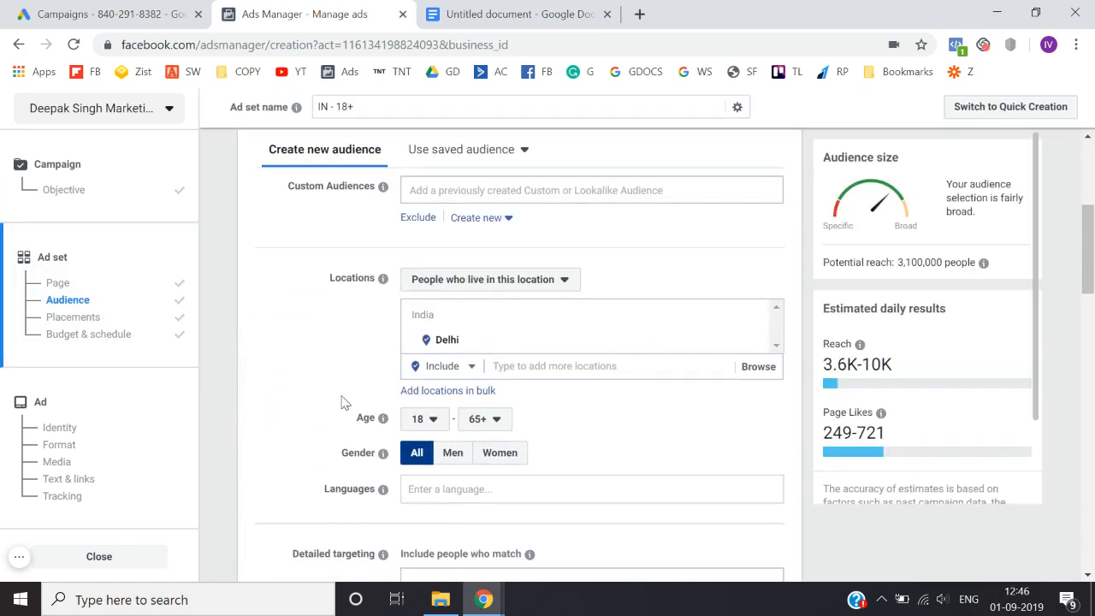
scroll(257, 445, down, 2)
scroll(360, 347, up, 2)
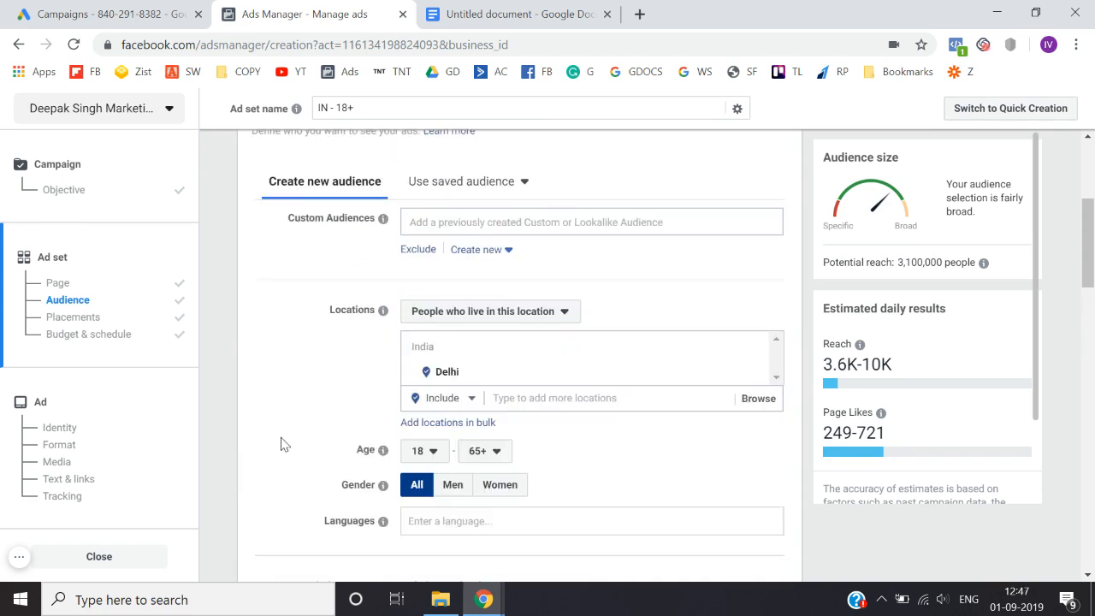
scroll(291, 432, down, 1)
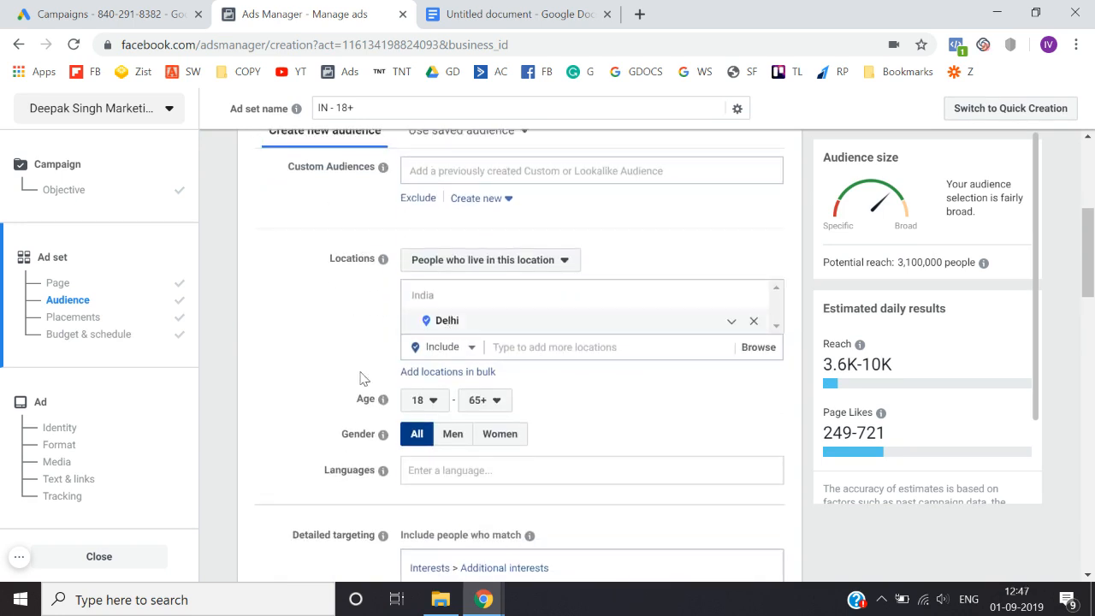
scroll(323, 403, down, 1)
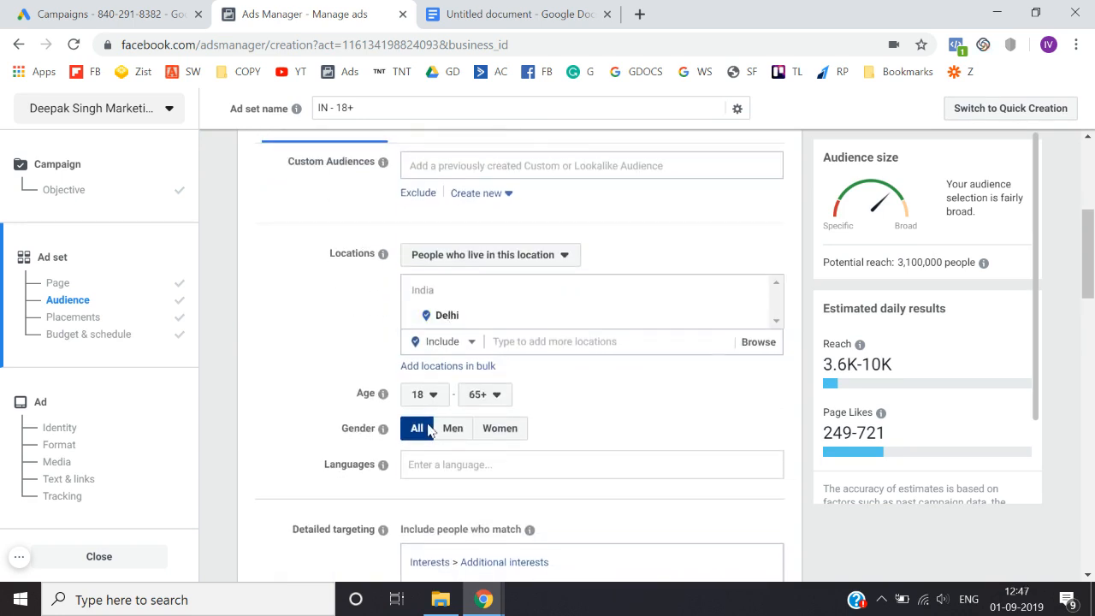
scroll(328, 506, down, 3)
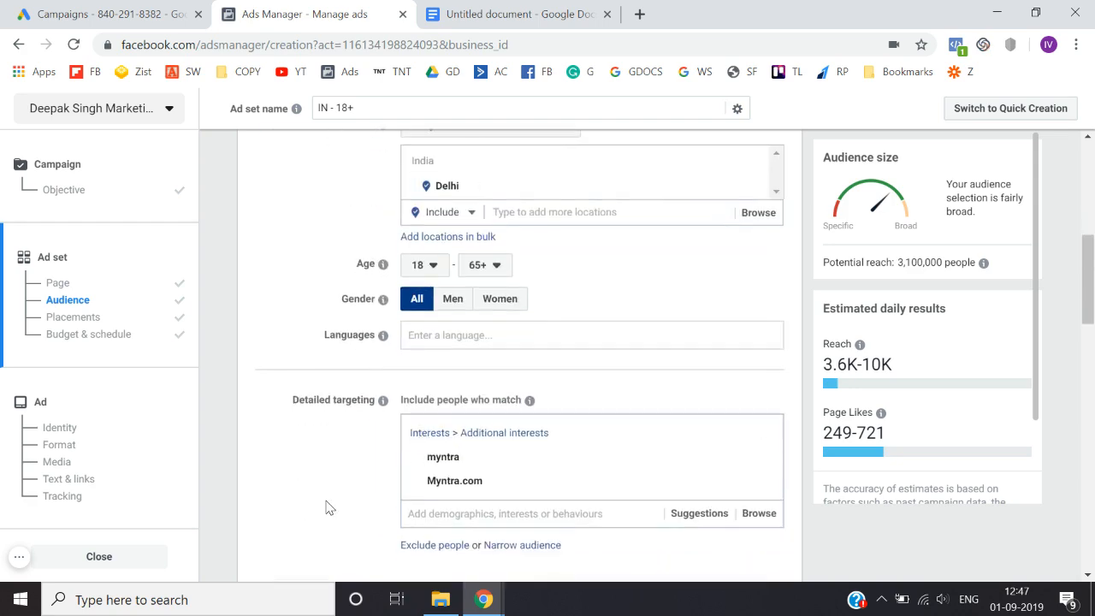
mouse_move(451, 384)
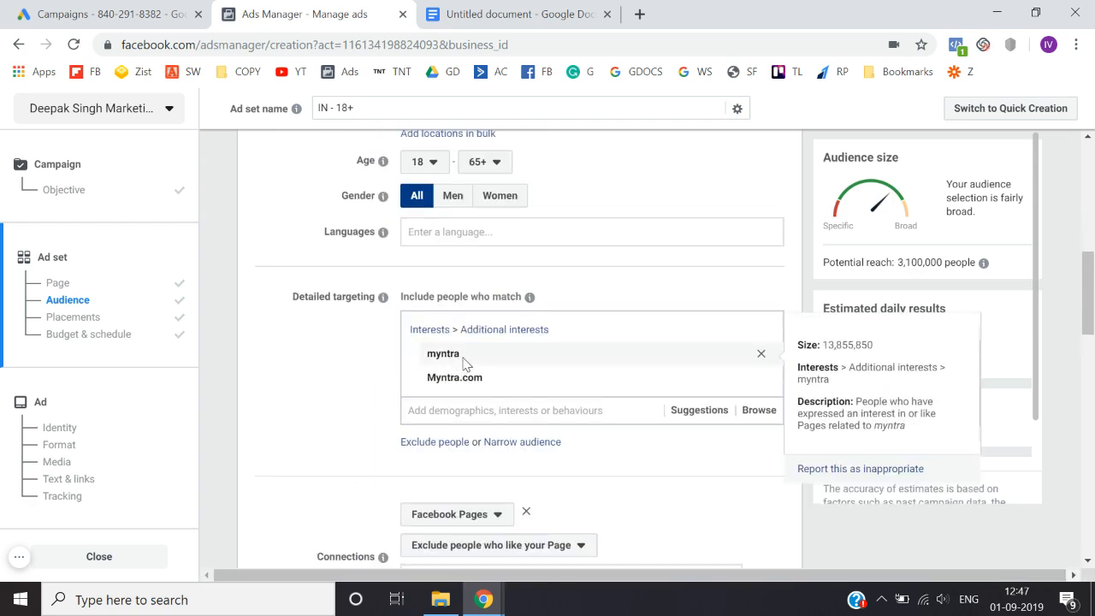
Rename the ad set as myntra_Delhi_18+
scroll(342, 436, up, 10)
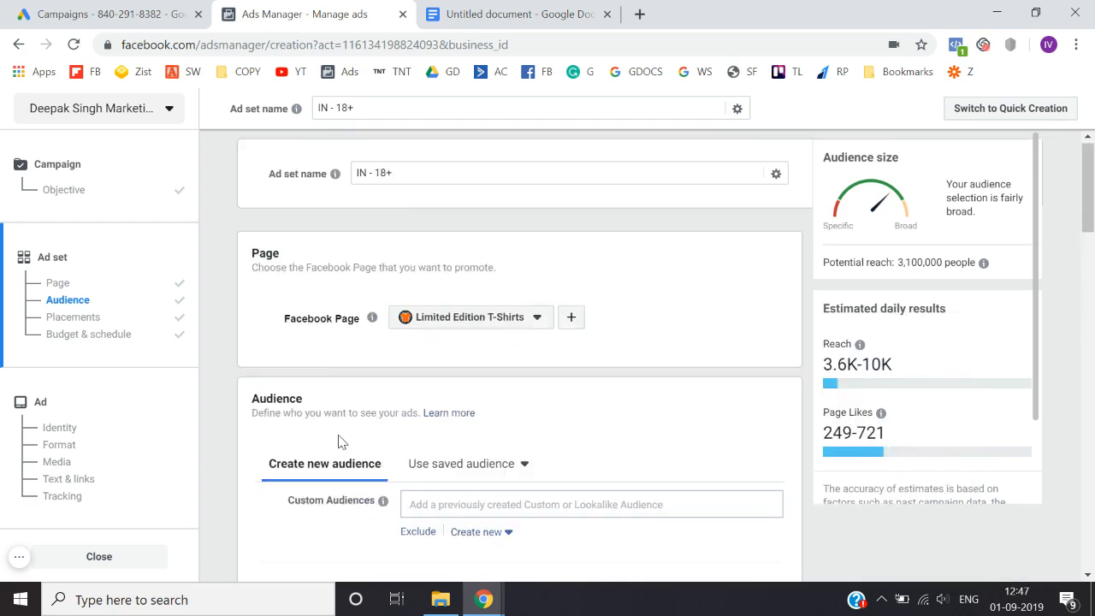
triple_click(426, 140)
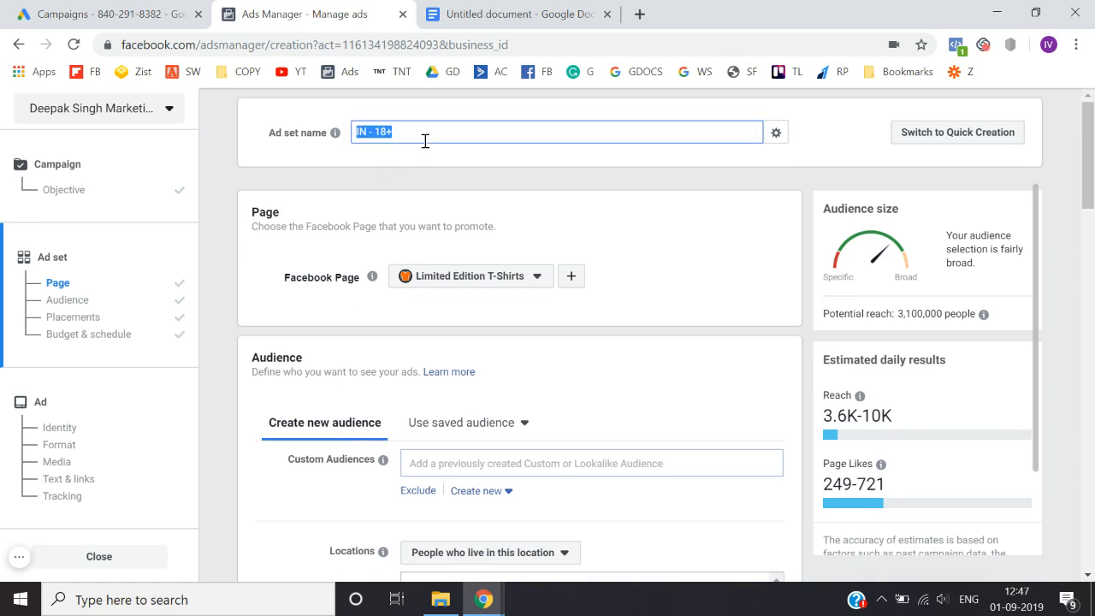
text(myntra_Delhi+18+)
click(330, 174)
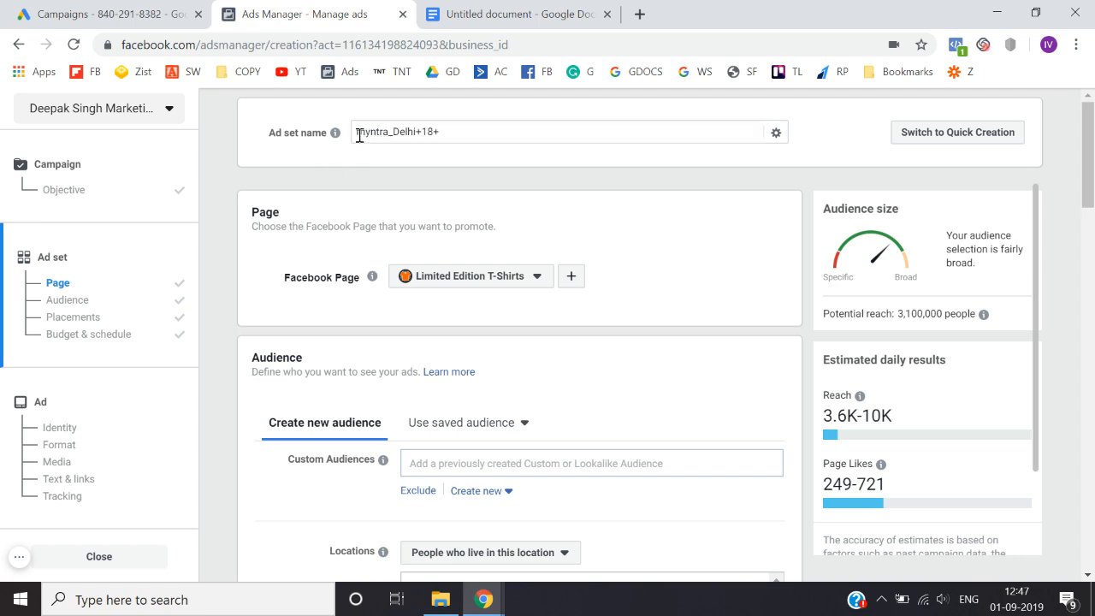
click(422, 134)
key(BackSpace)
text(_)
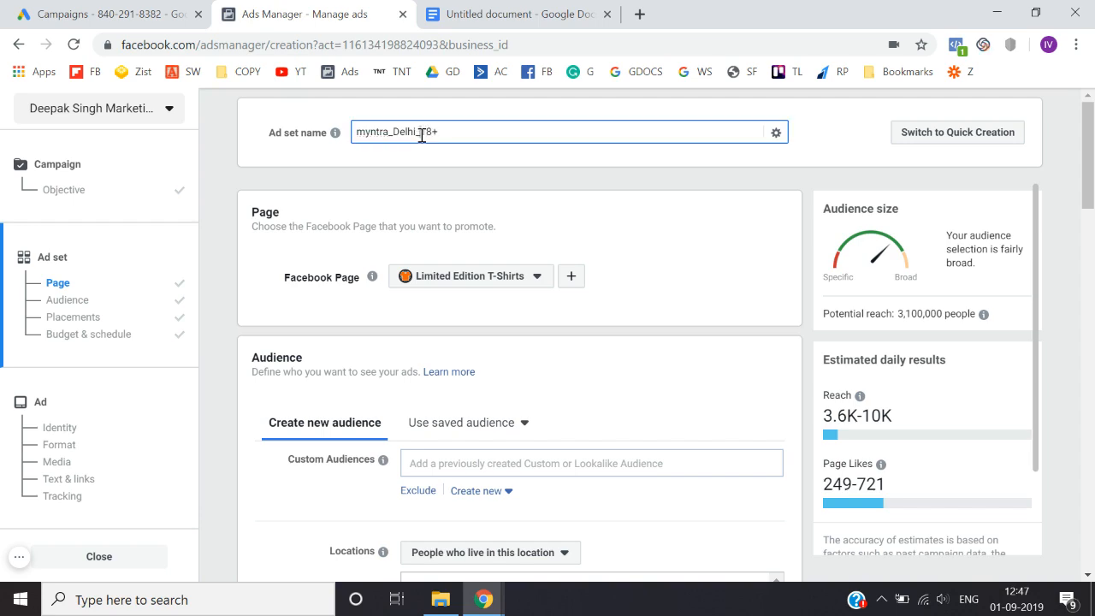
click(327, 167)
Check the audience's connection type options for Facebook Pages, including Exclude people who like your Page
scroll(327, 167, down, 2)
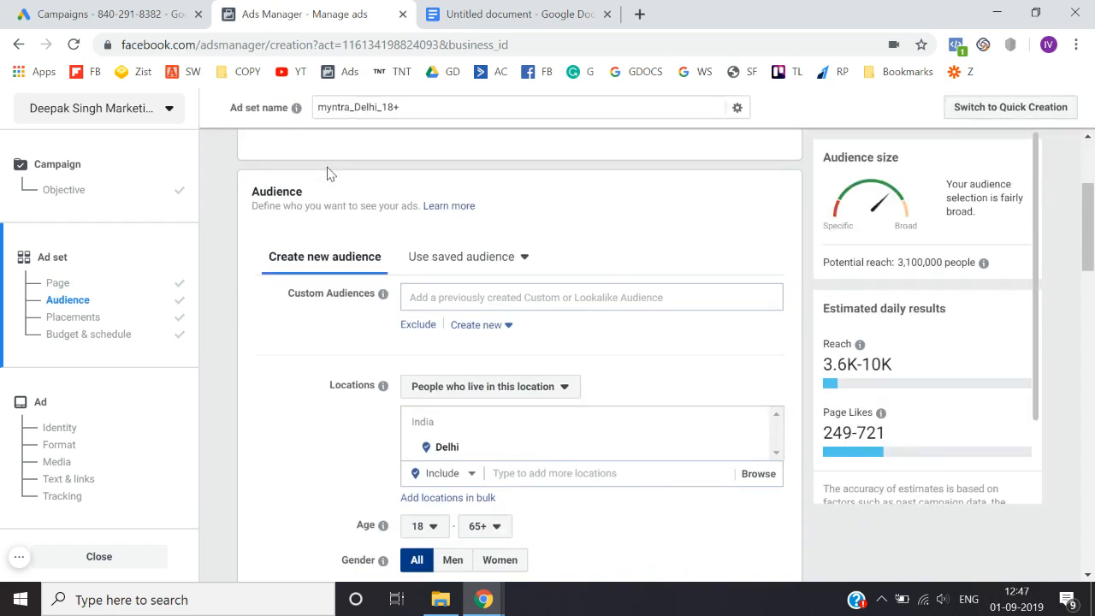
scroll(291, 387, down, 8)
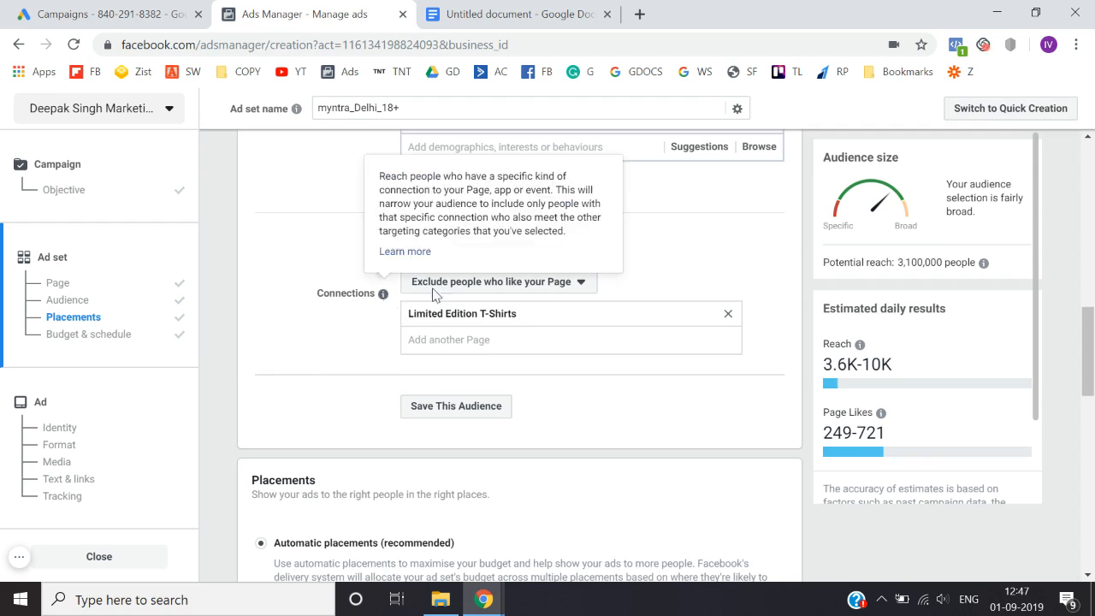
click(495, 257)
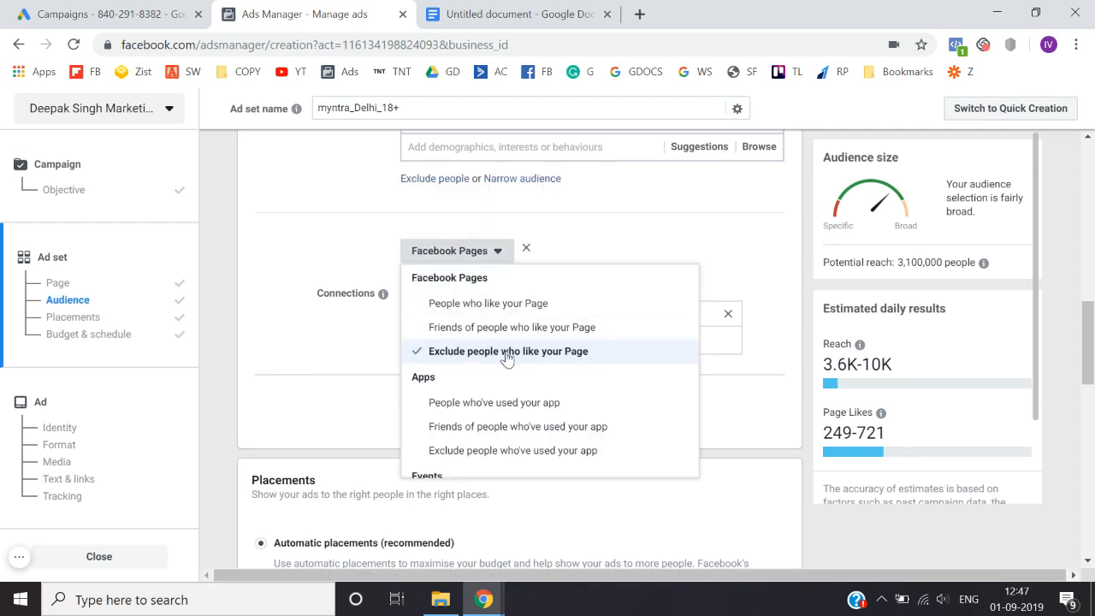
click(292, 389)
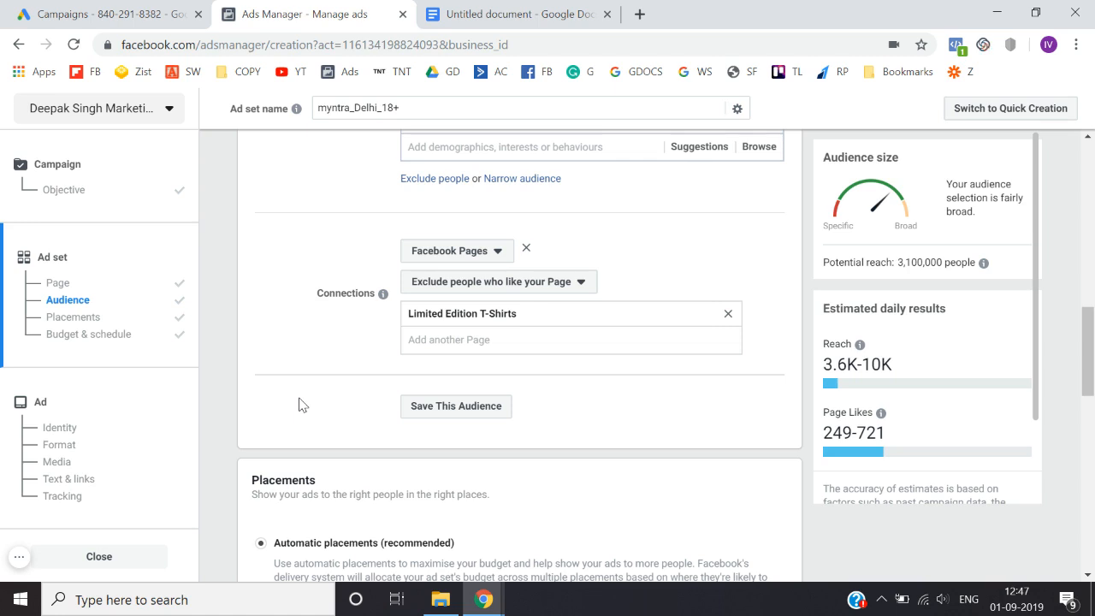
Save the current audience under the name Myntra_Page_likes
scroll(300, 403, up, 4)
scroll(300, 406, down, 3)
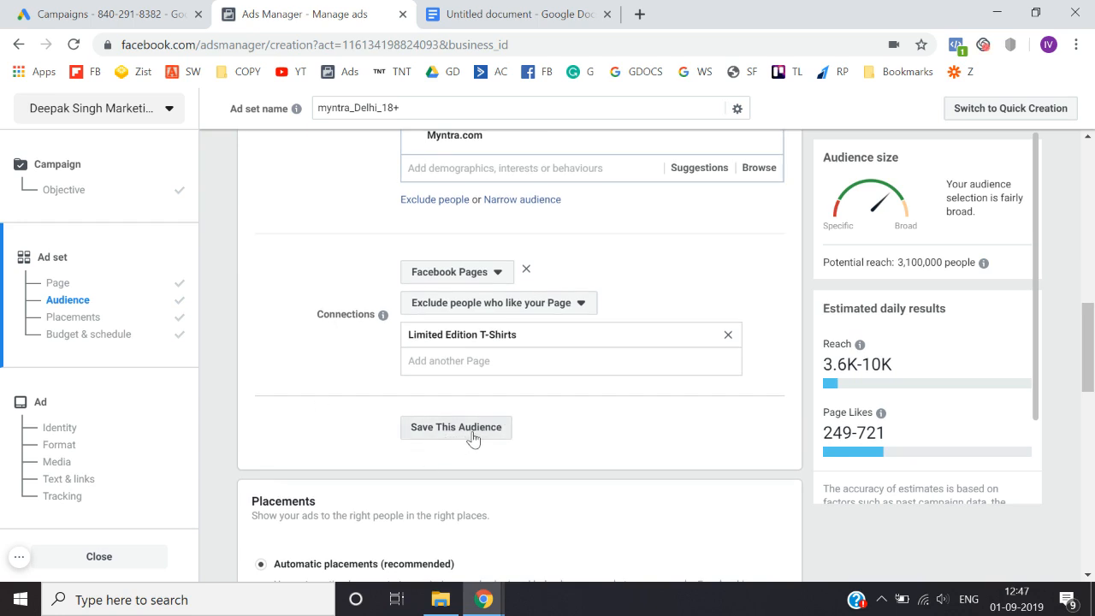
click(473, 434)
click(589, 257)
key(ctrl+a)
key(BackSpace)
text(Myn)
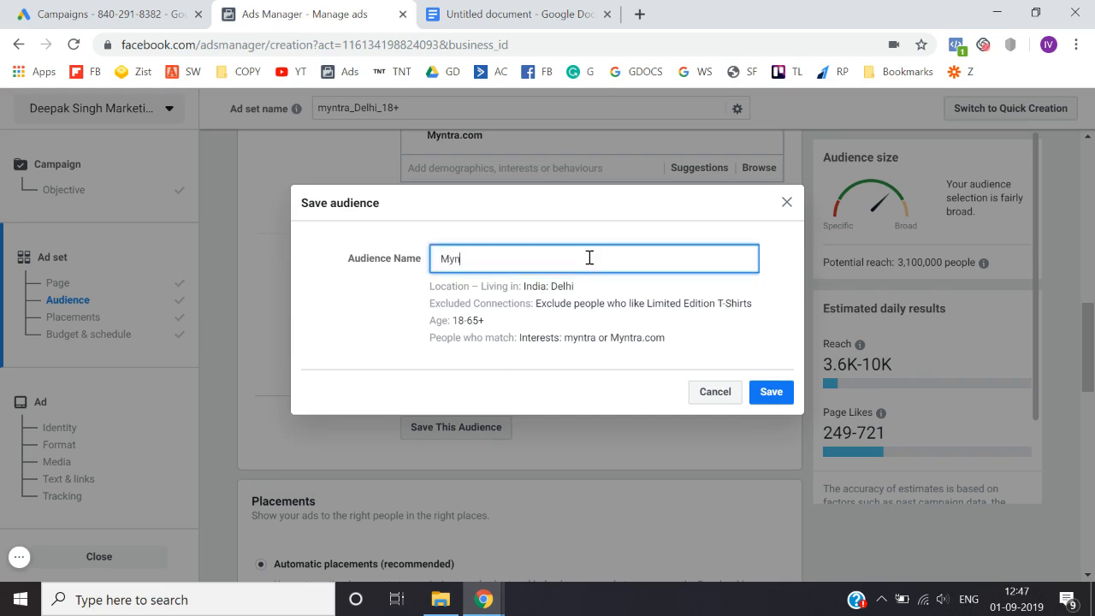
text(tra_Page_likes)
click(771, 393)
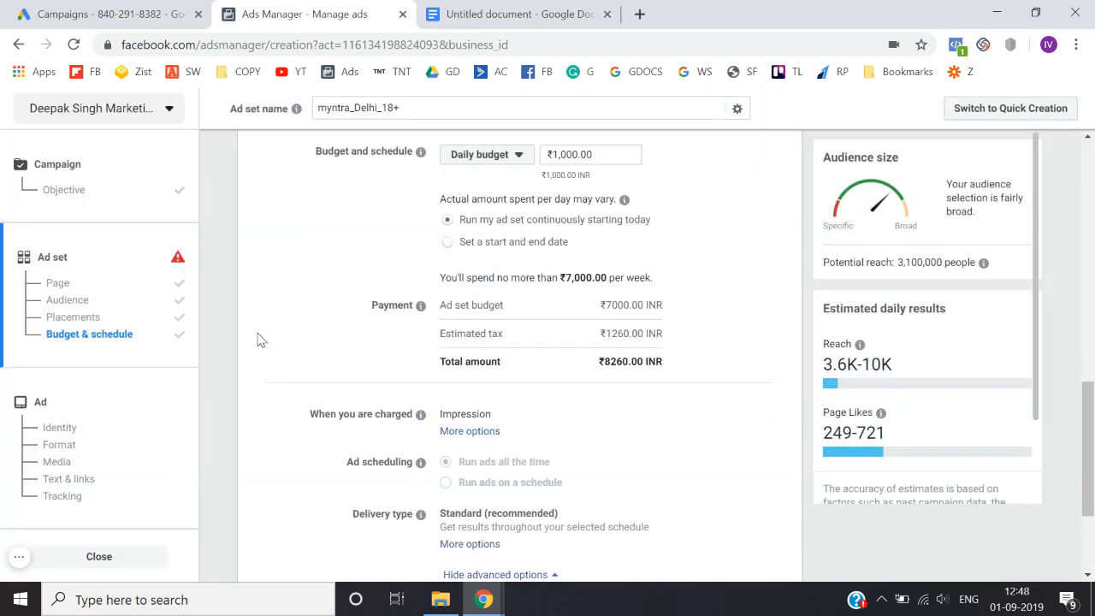
Review the saved audience's location, excluded connections, age and interests in the ad set
scroll(257, 323, up, 3)
scroll(253, 324, up, 10)
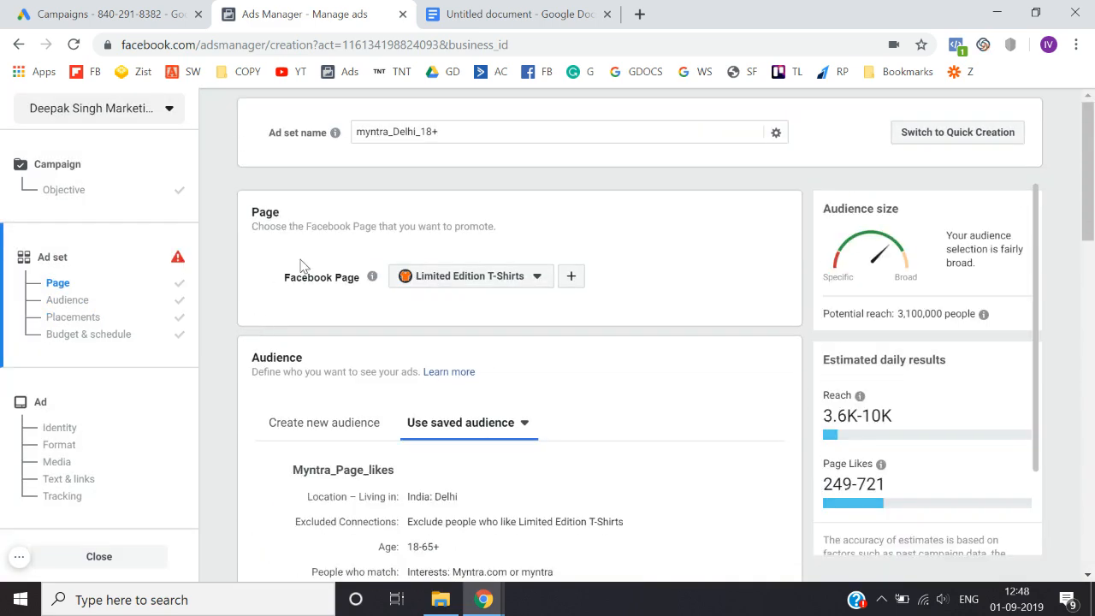
scroll(230, 344, down, 2)
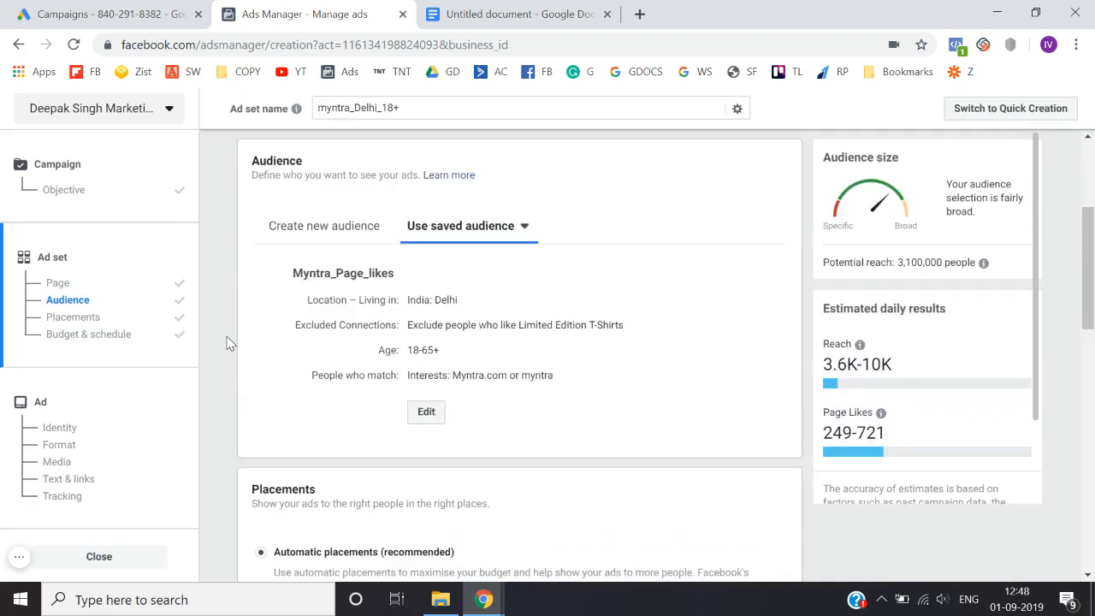
Examine the platforms and placements offered under Edit placements, and return the ad set to Automatic placements
scroll(229, 344, down, 3)
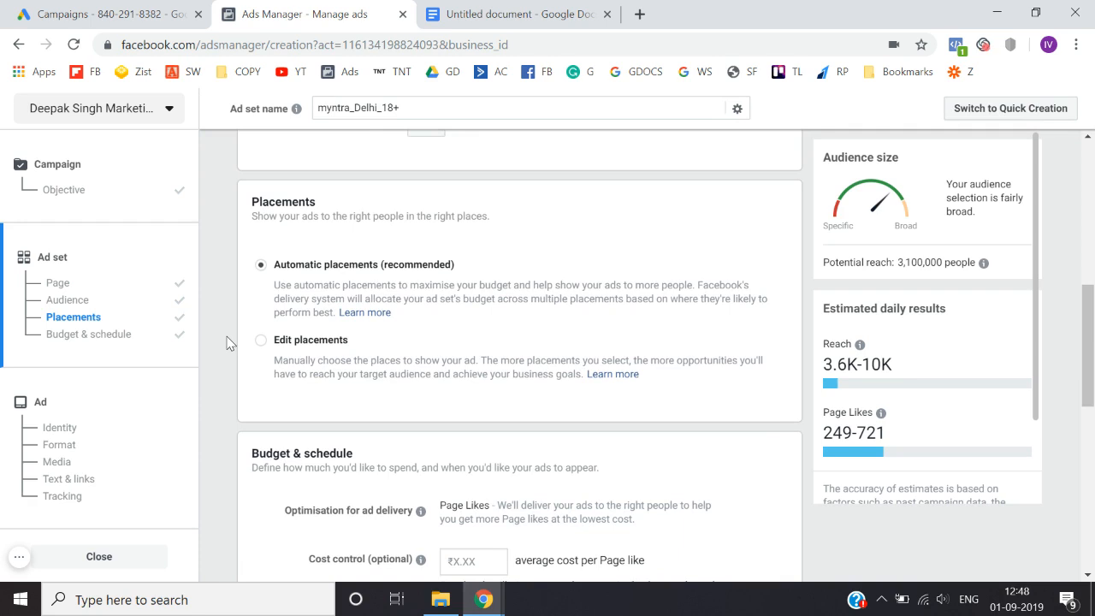
click(261, 340)
scroll(271, 359, down, 4)
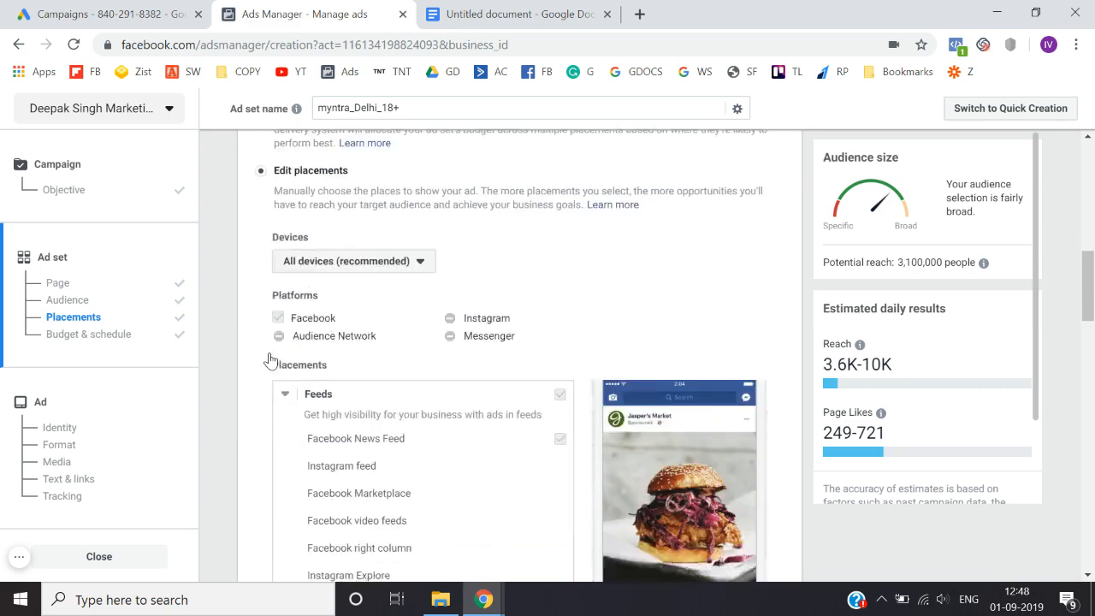
scroll(270, 360, up, 2)
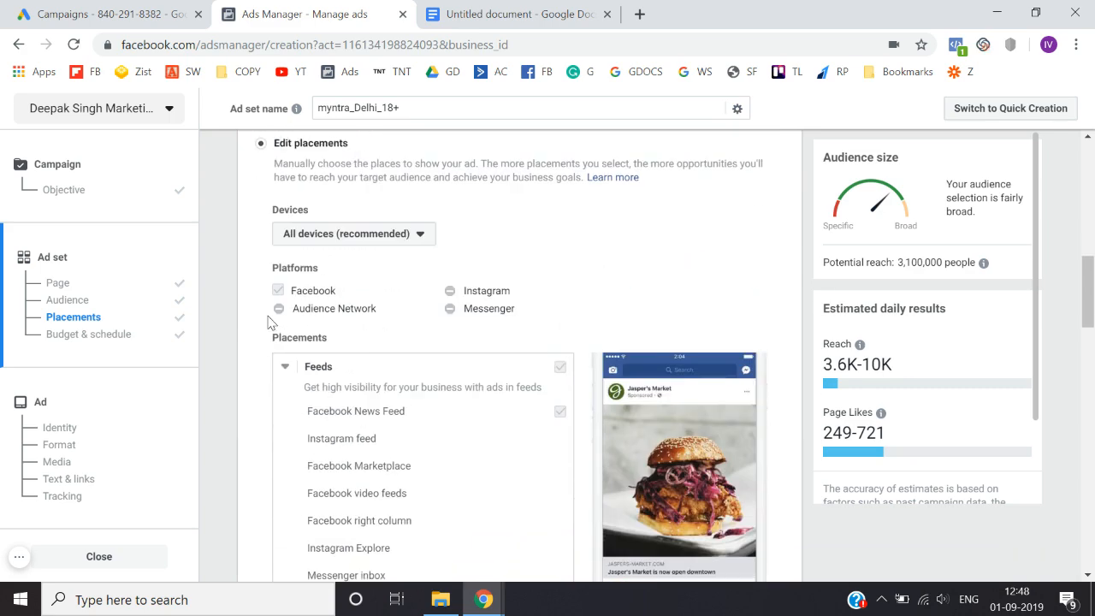
scroll(269, 322, down, 5)
scroll(269, 322, down, 2)
scroll(268, 322, up, 5)
scroll(338, 295, up, 1)
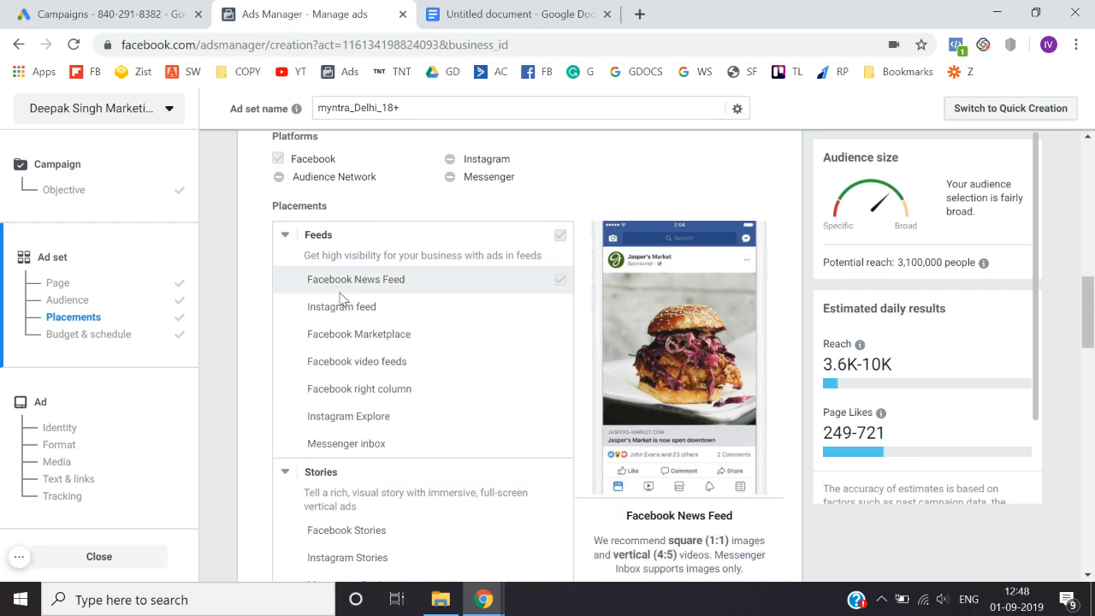
scroll(239, 306, up, 3)
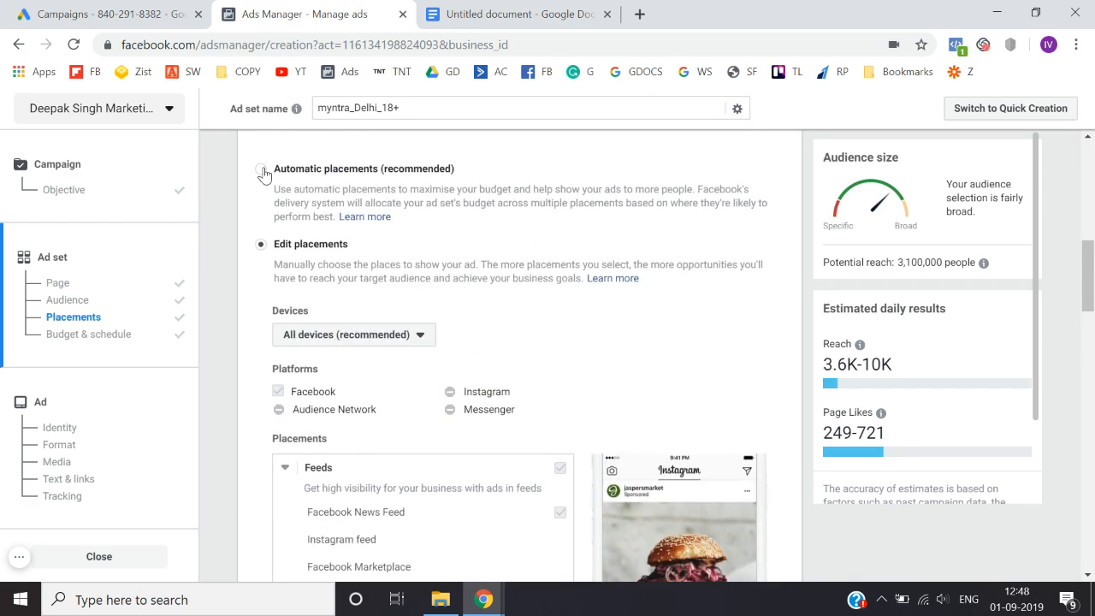
scroll(271, 328, down, 3)
scroll(268, 328, up, 3)
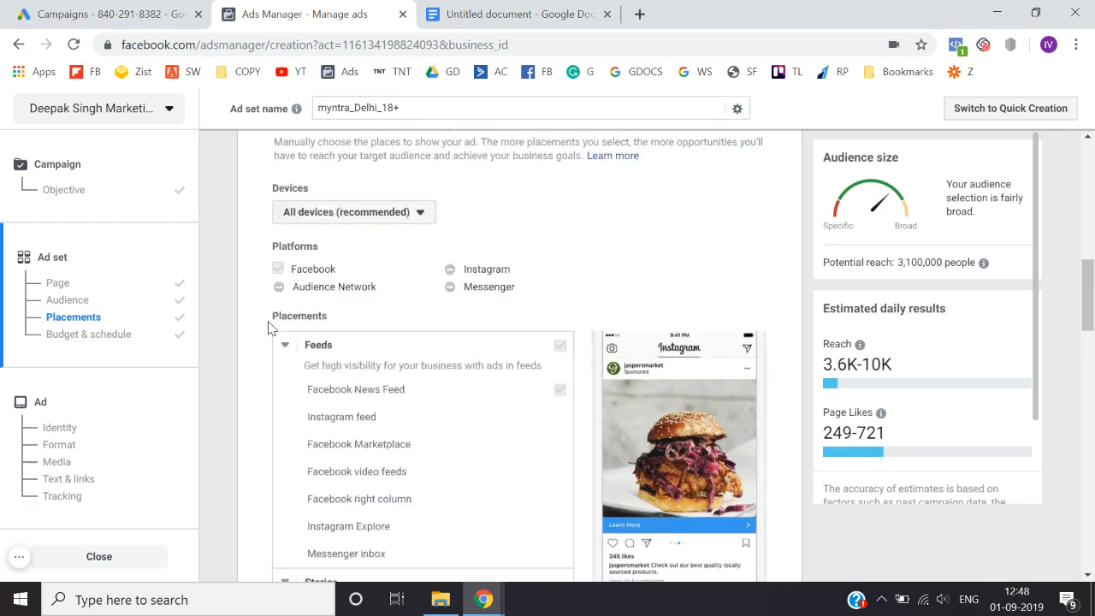
click(261, 171)
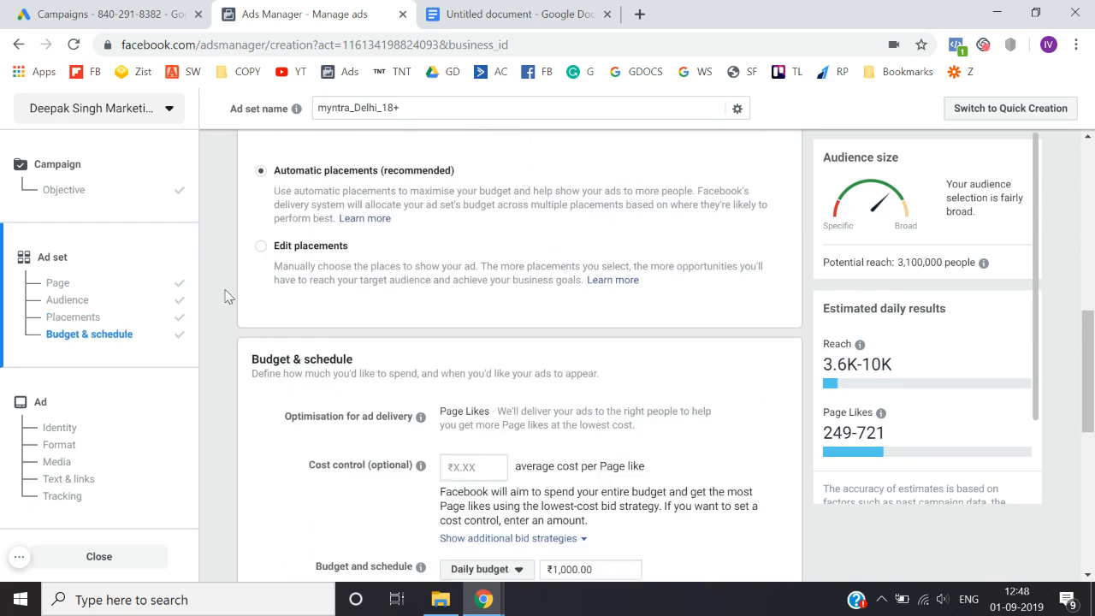
Review the optimisation and cost control settings and set the ad set's daily budget to ₹100
scroll(225, 296, down, 1)
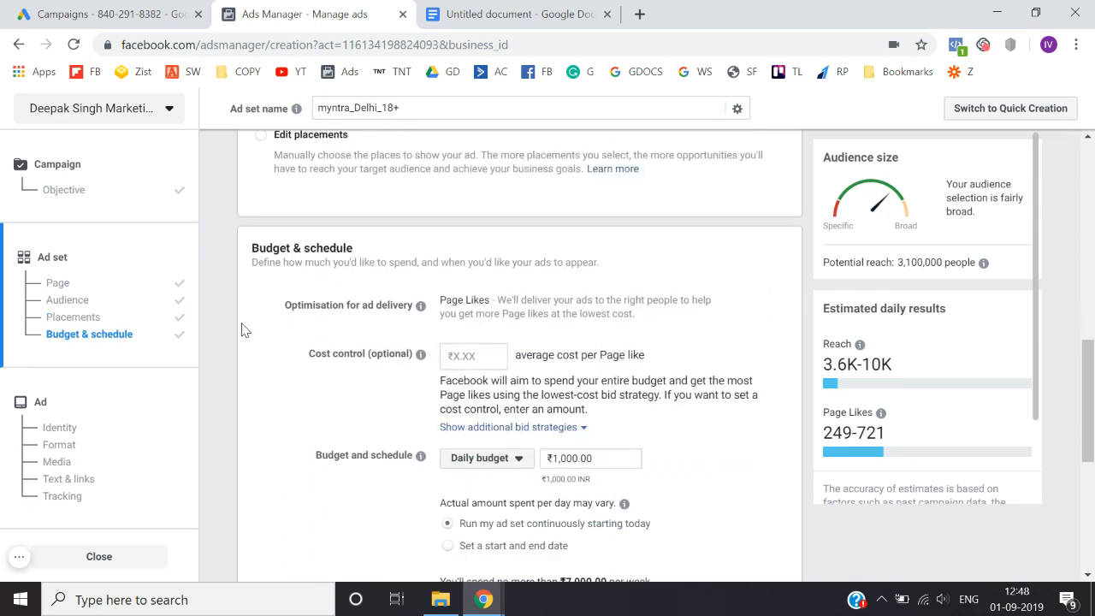
scroll(242, 331, down, 1)
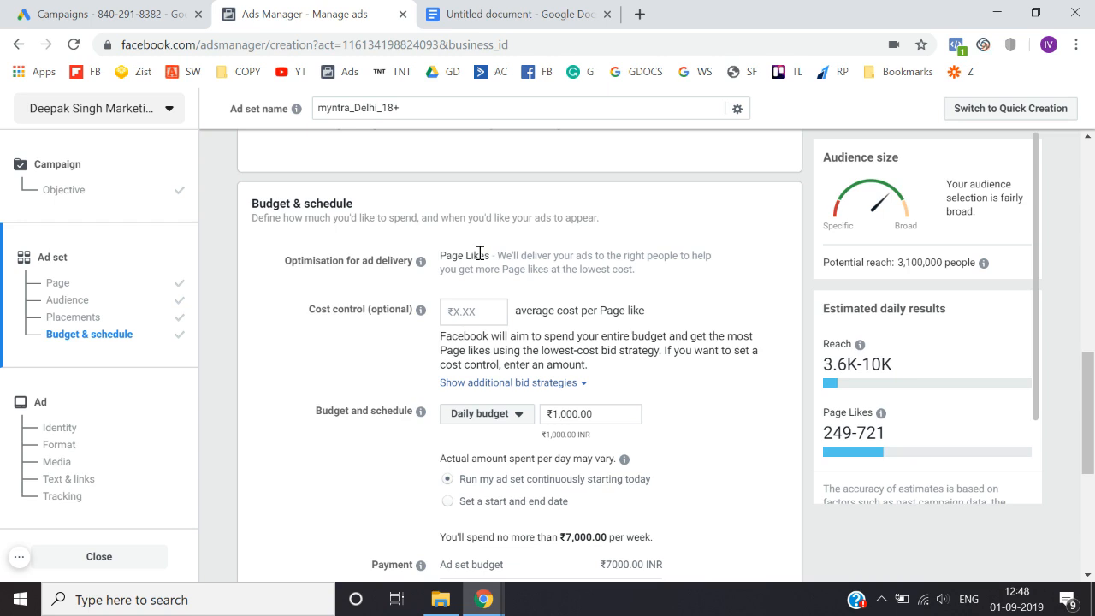
scroll(480, 254, down, 1)
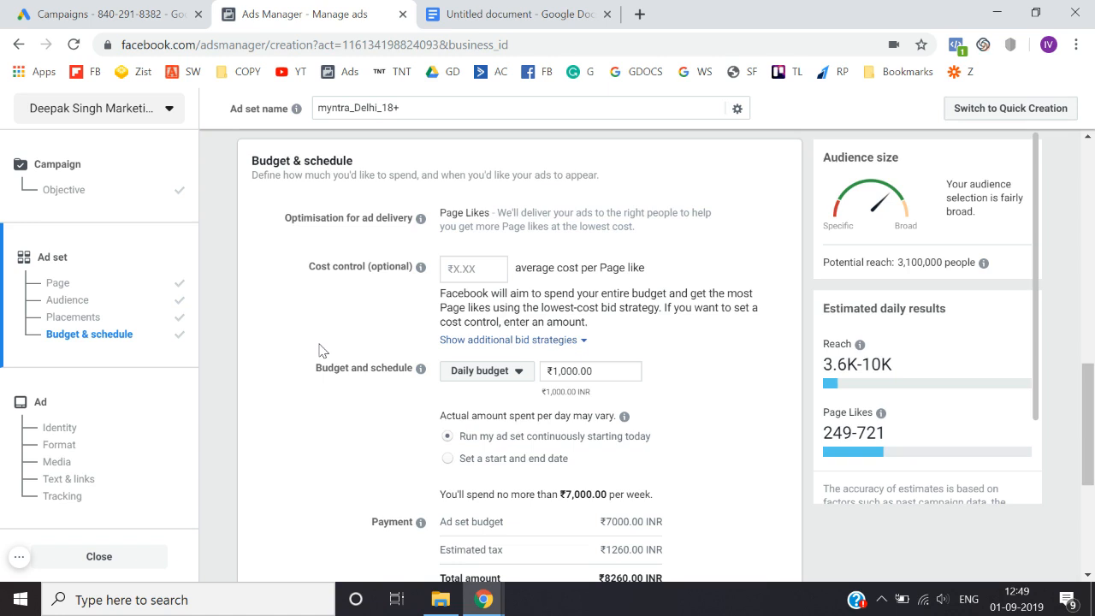
scroll(323, 350, down, 2)
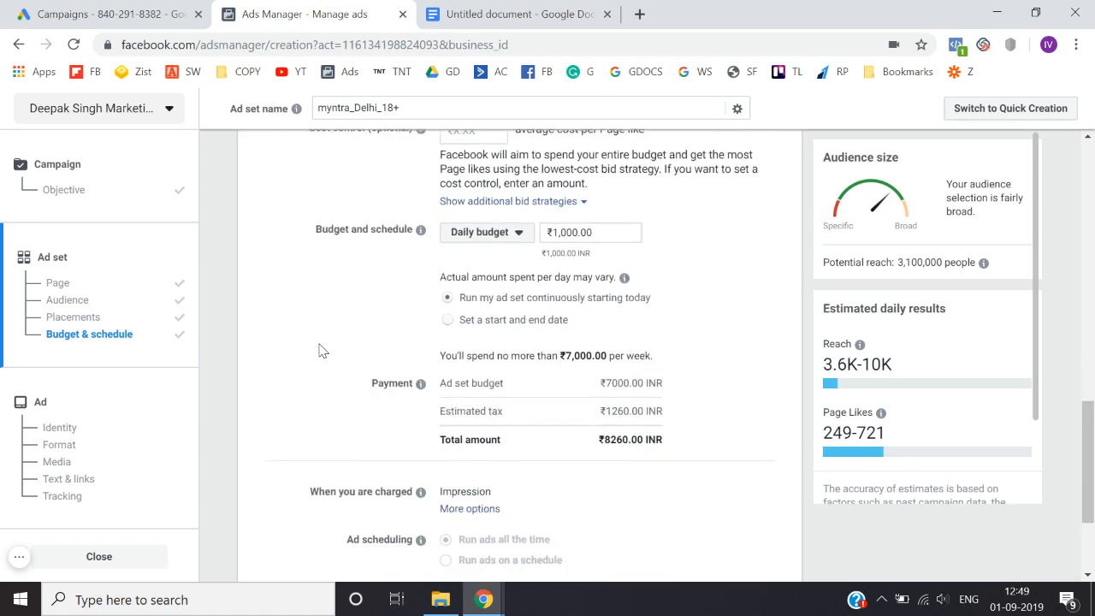
click(614, 232)
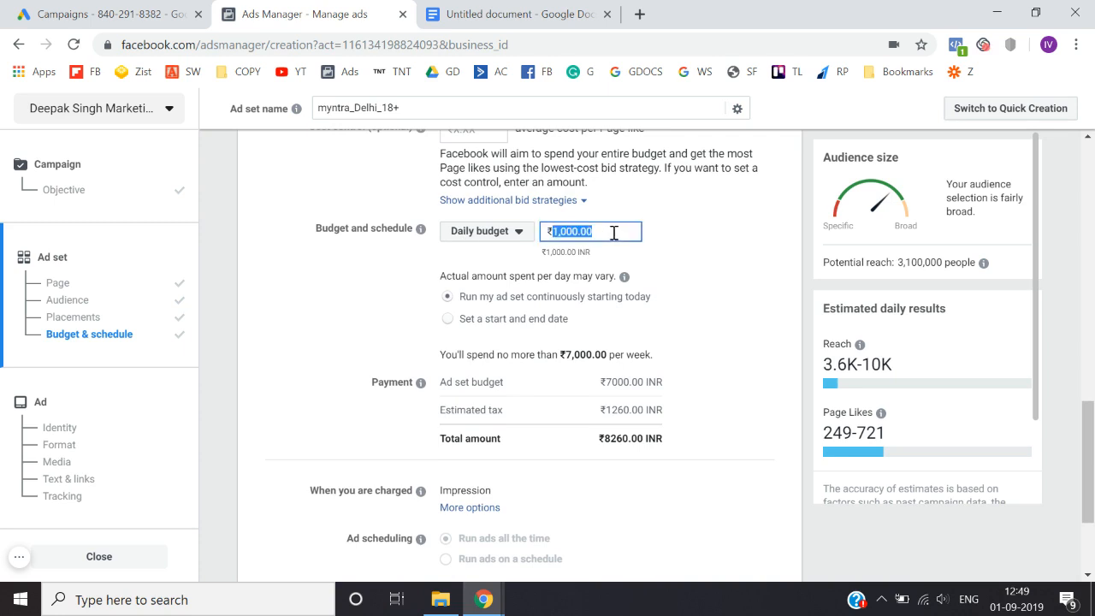
text(100)
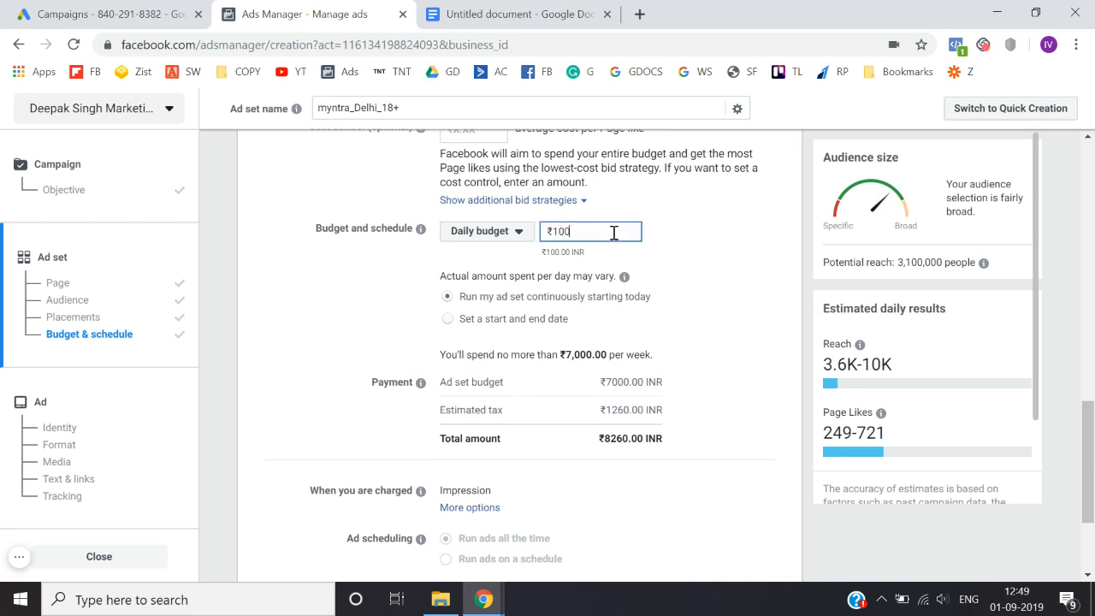
click(680, 274)
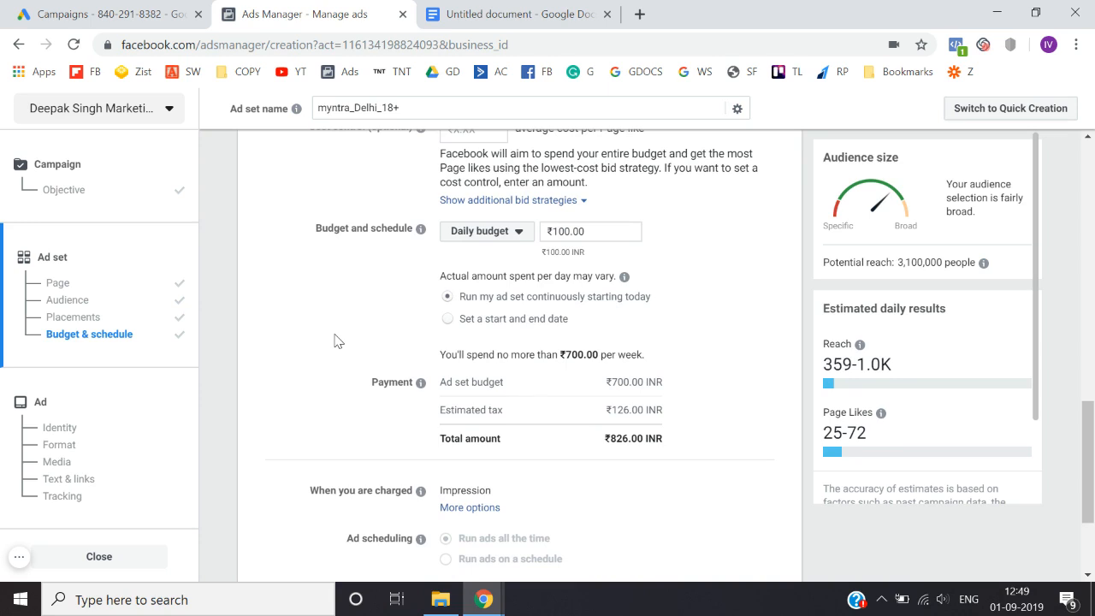
click(602, 233)
double_click(603, 232)
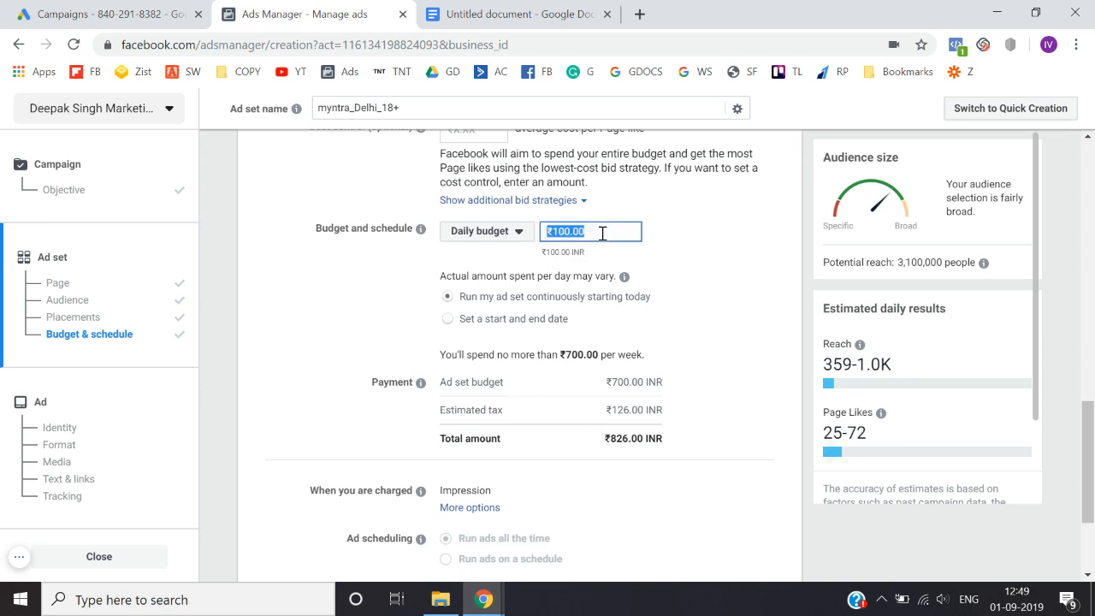
click(246, 370)
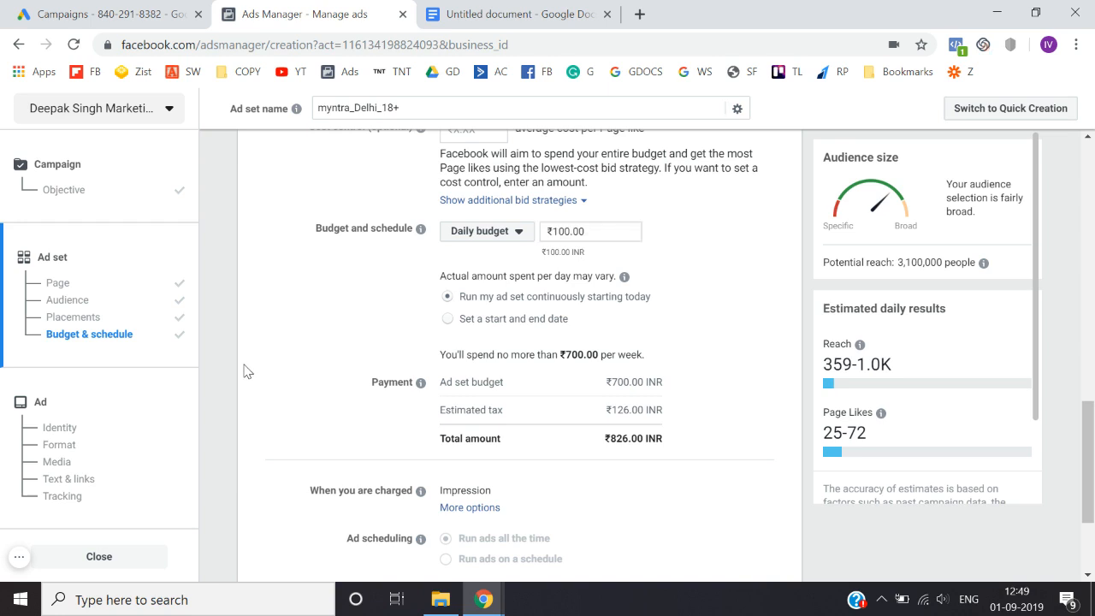
scroll(246, 371, down, 1)
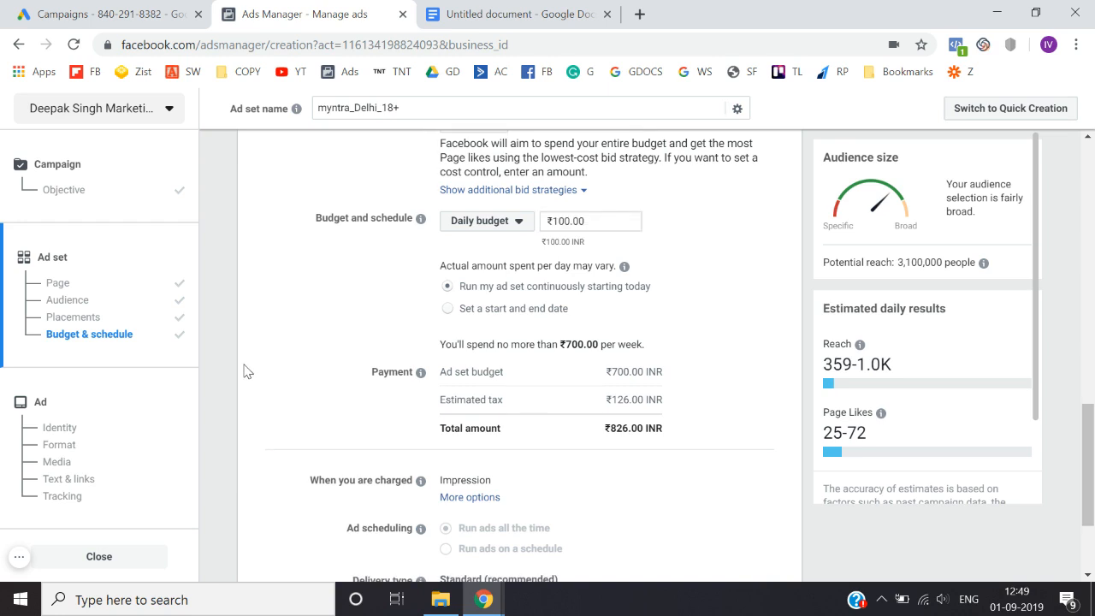
scroll(246, 370, down, 1)
Try a start and end date schedule ending 3/10/2019, and return the ad set to running continuously starting today
scroll(245, 370, up, 2)
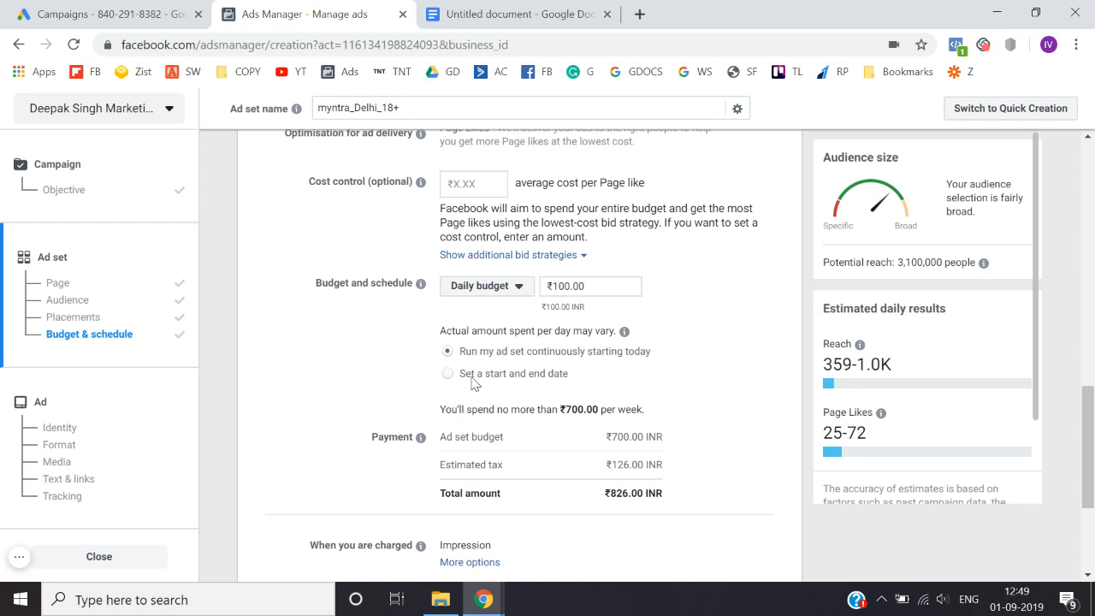
click(446, 374)
scroll(451, 382, down, 1)
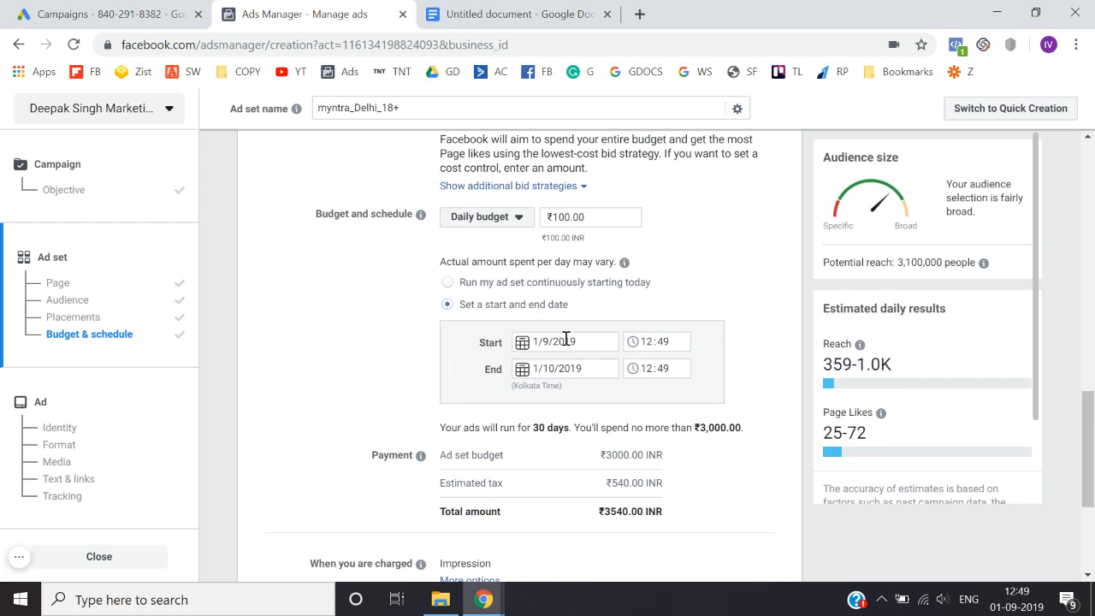
click(524, 369)
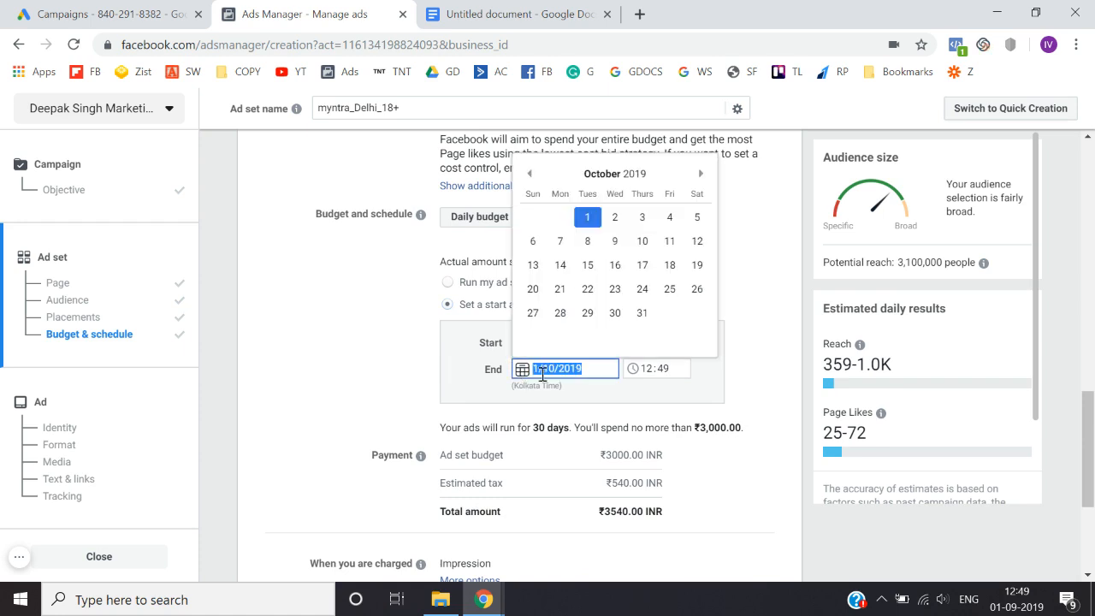
click(651, 222)
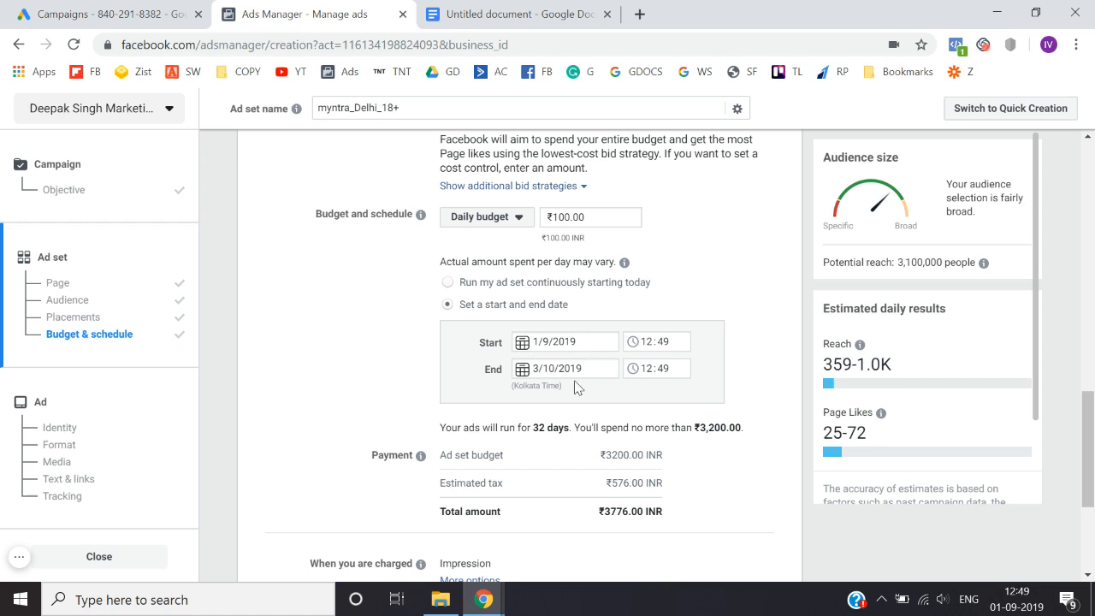
click(448, 283)
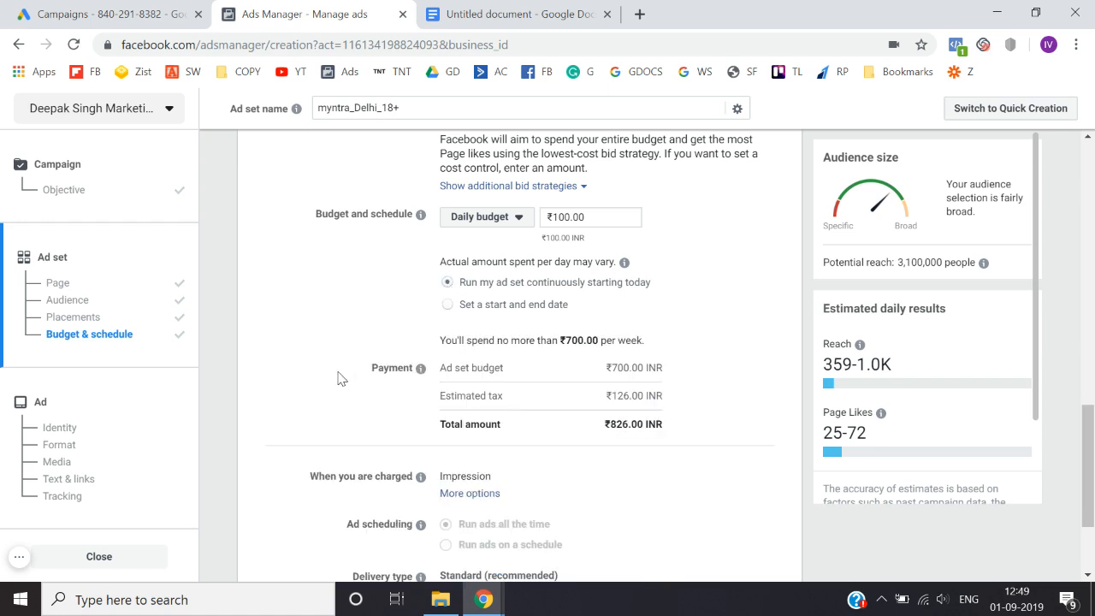
Compare the Impression and Page Like charging options, keep Impression, and show the available delivery types
scroll(340, 379, down, 2)
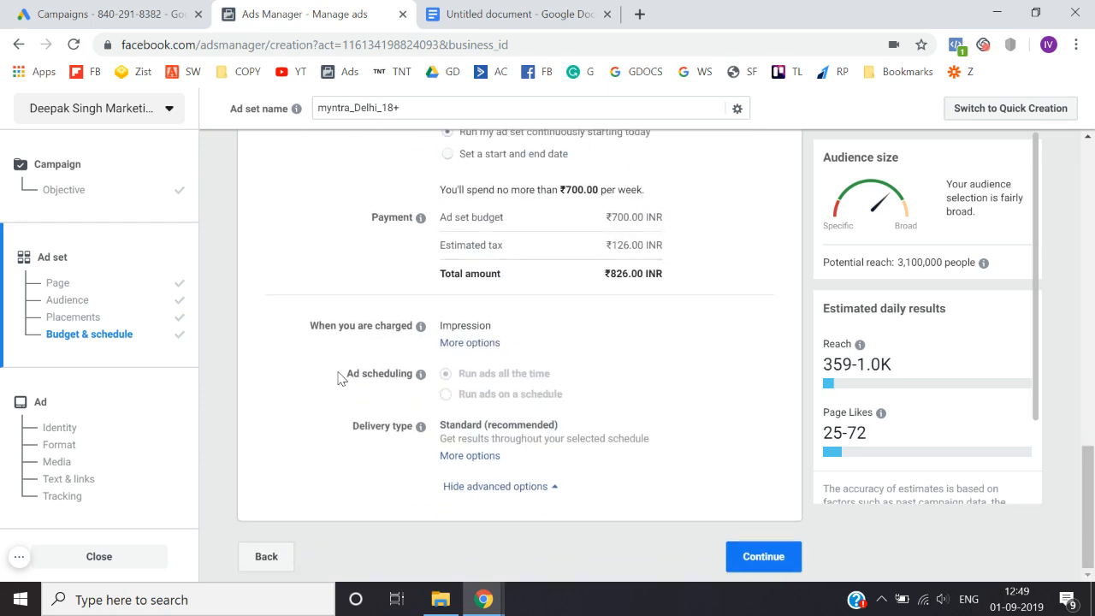
click(441, 343)
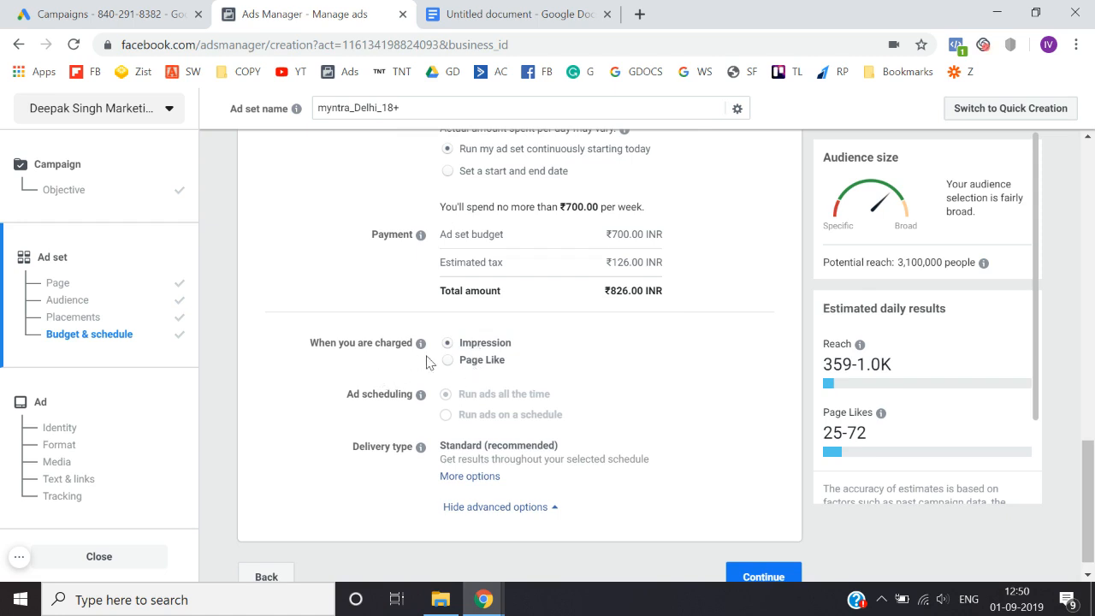
click(447, 360)
click(447, 344)
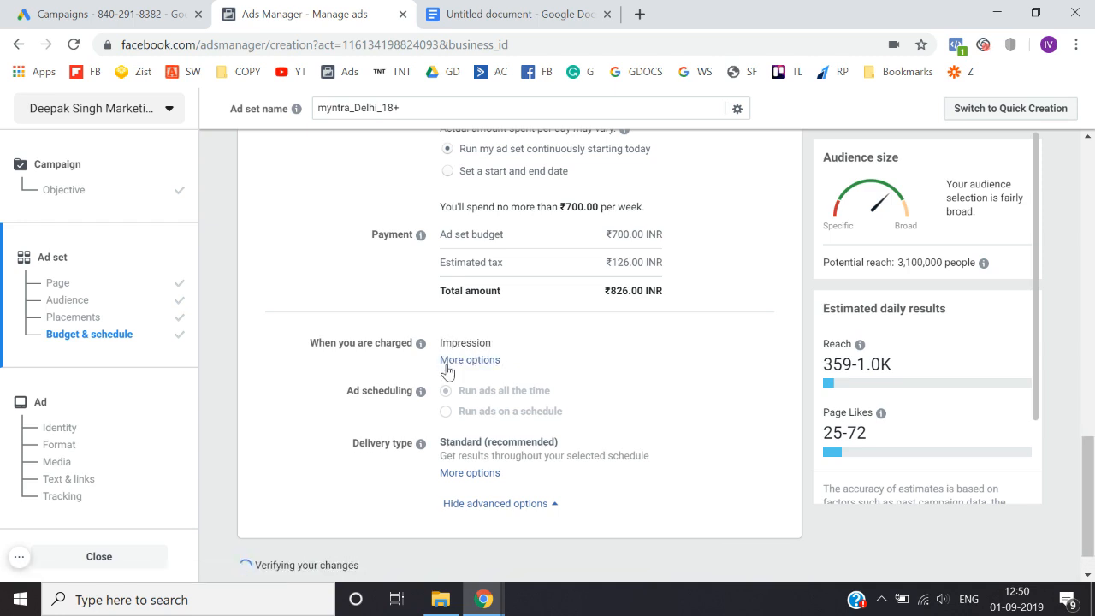
click(452, 361)
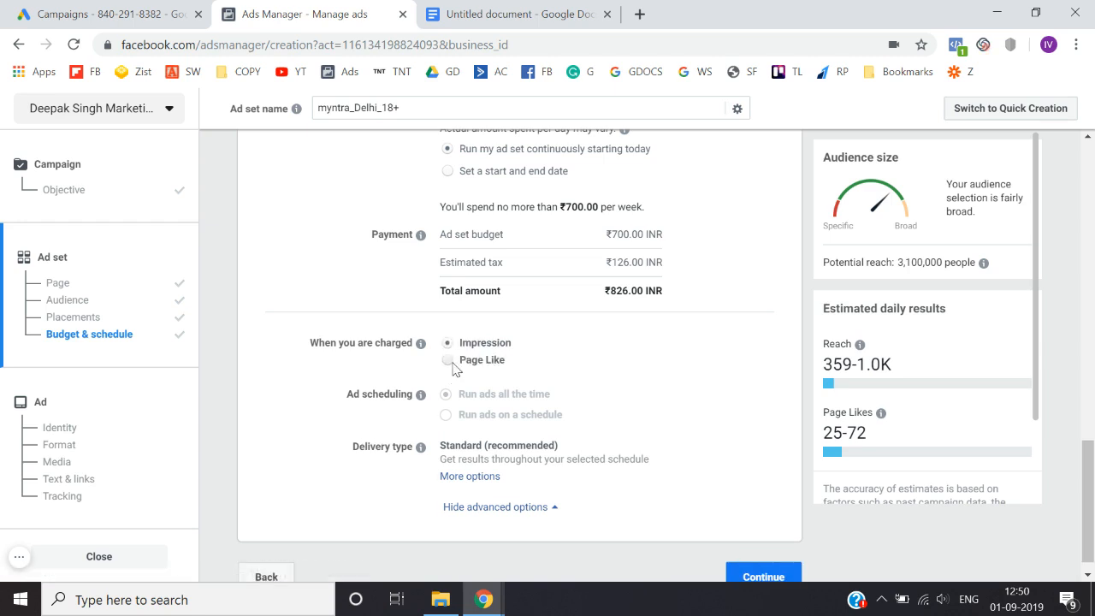
click(456, 361)
click(466, 343)
scroll(315, 405, down, 1)
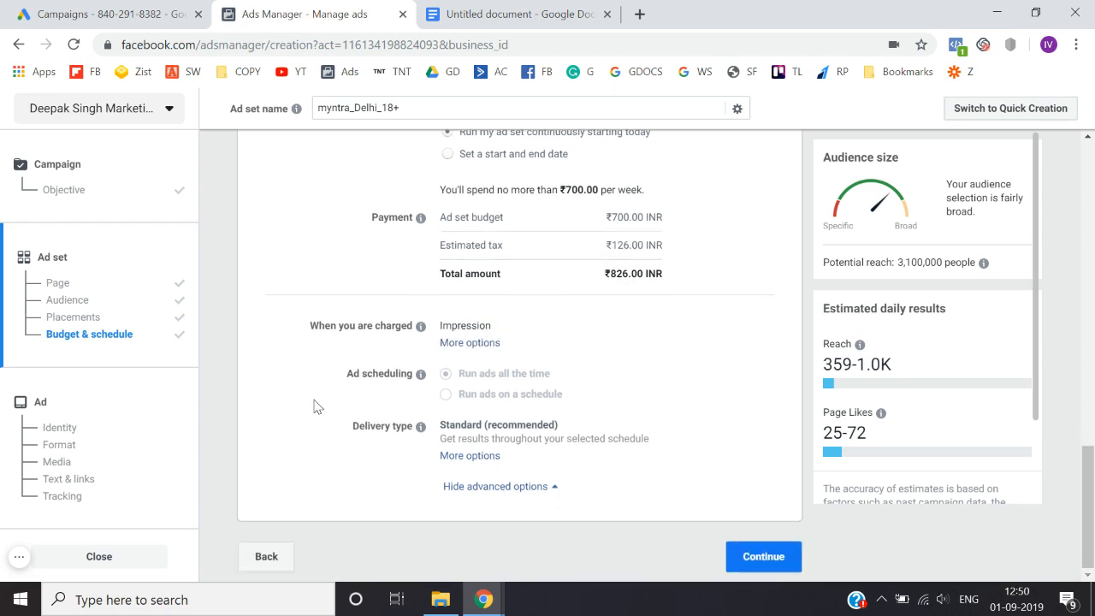
click(449, 457)
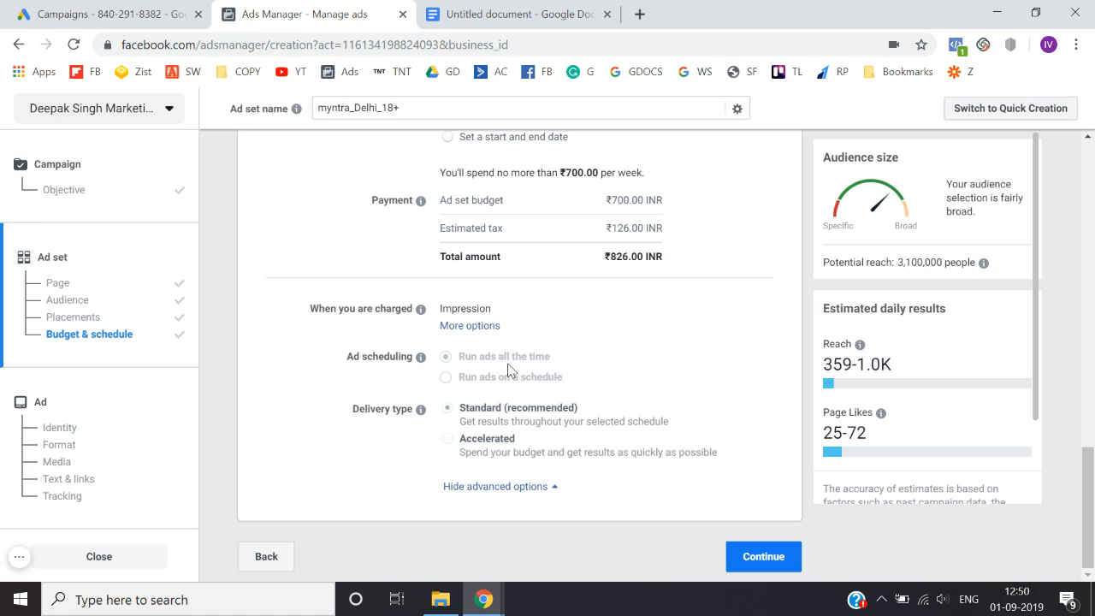
mouse_move(510, 391)
Review the campaign's Engagement objective, Page Likes type, campaign name, split test and budget optimisation settings
click(62, 192)
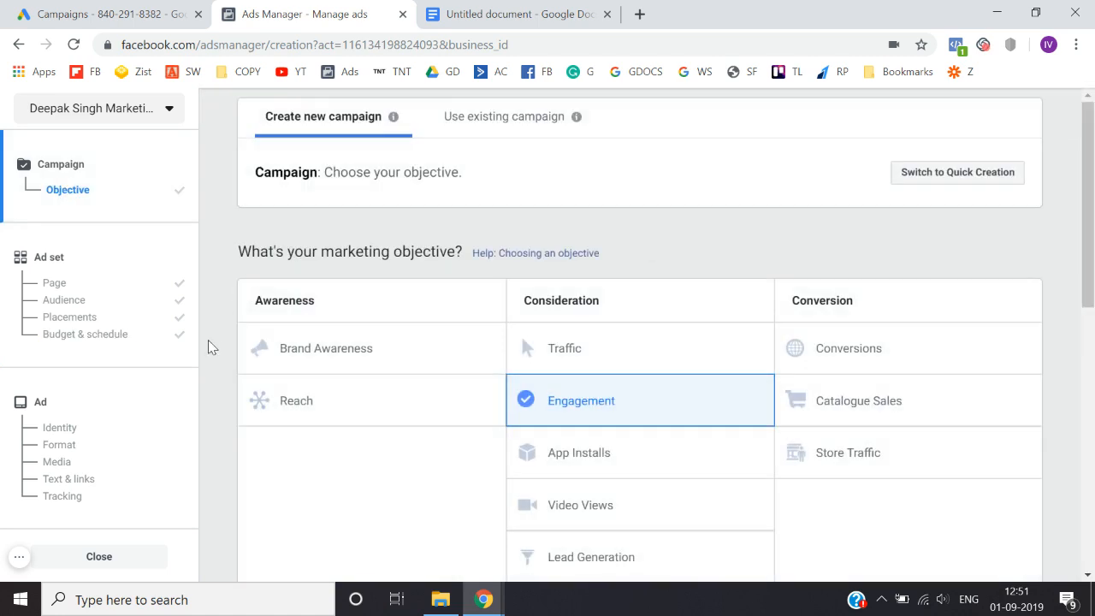
scroll(207, 339, down, 2)
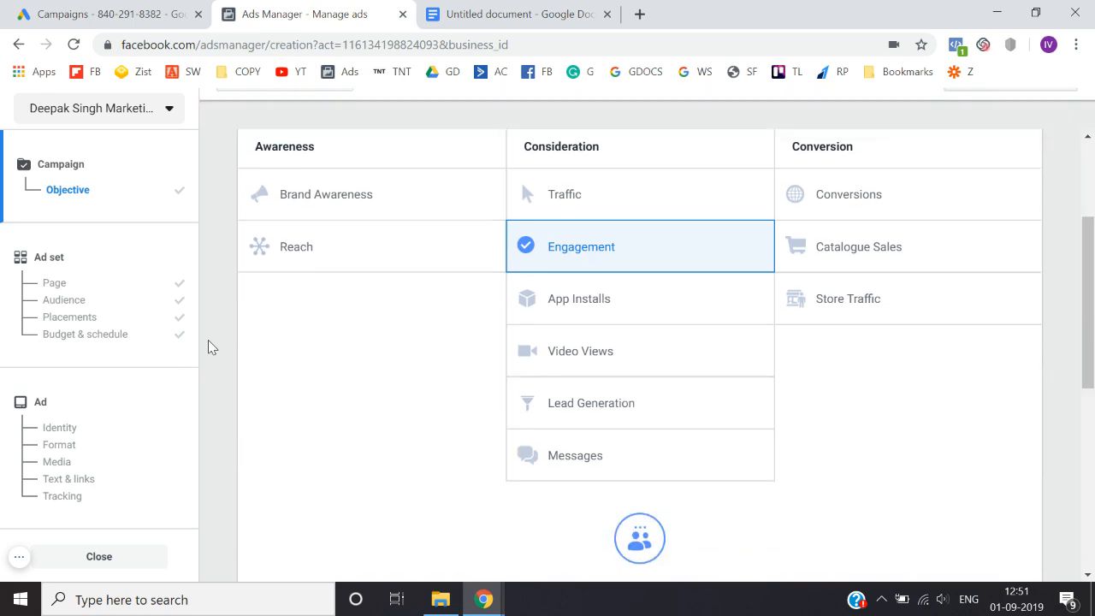
scroll(409, 386, down, 3)
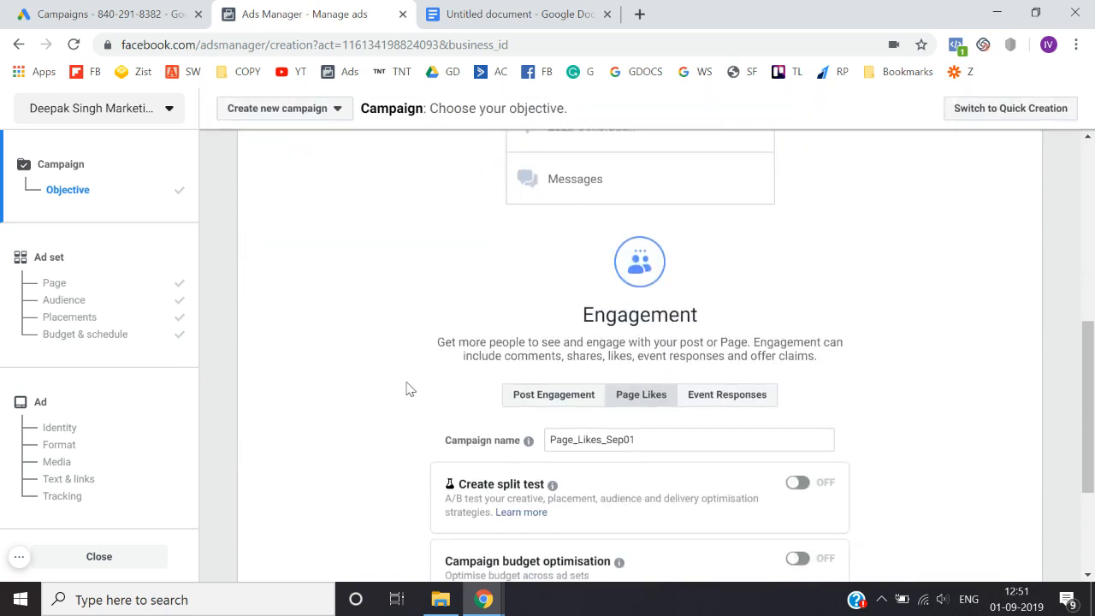
scroll(417, 429, down, 2)
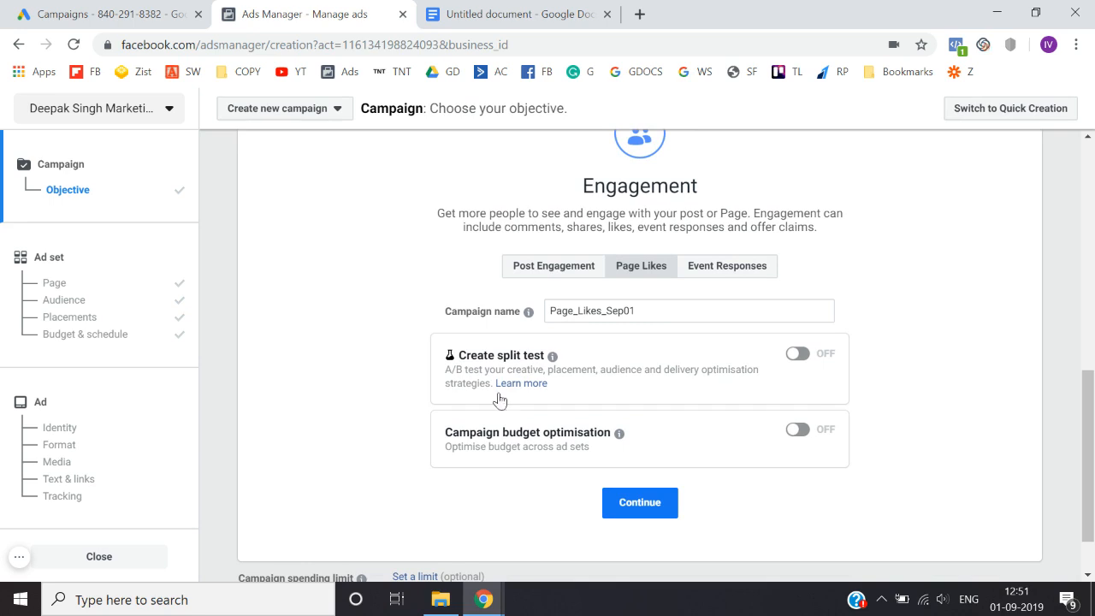
Review the ad set's Facebook Page, saved audience, placements, budget, schedule options, charging and delivery settings, keeping it running continuously
click(51, 285)
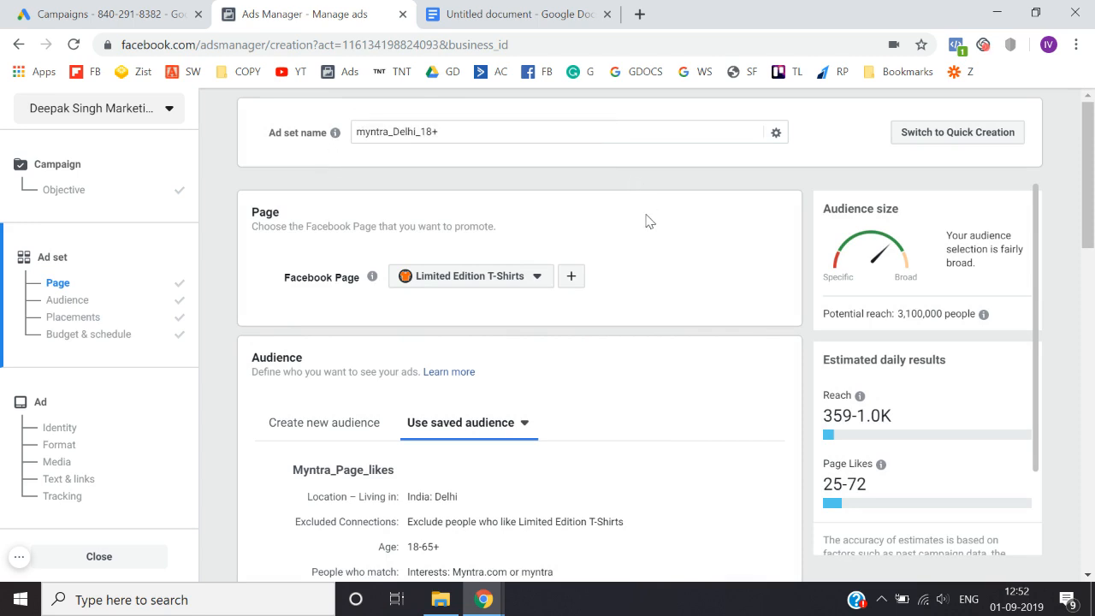
scroll(334, 291, down, 2)
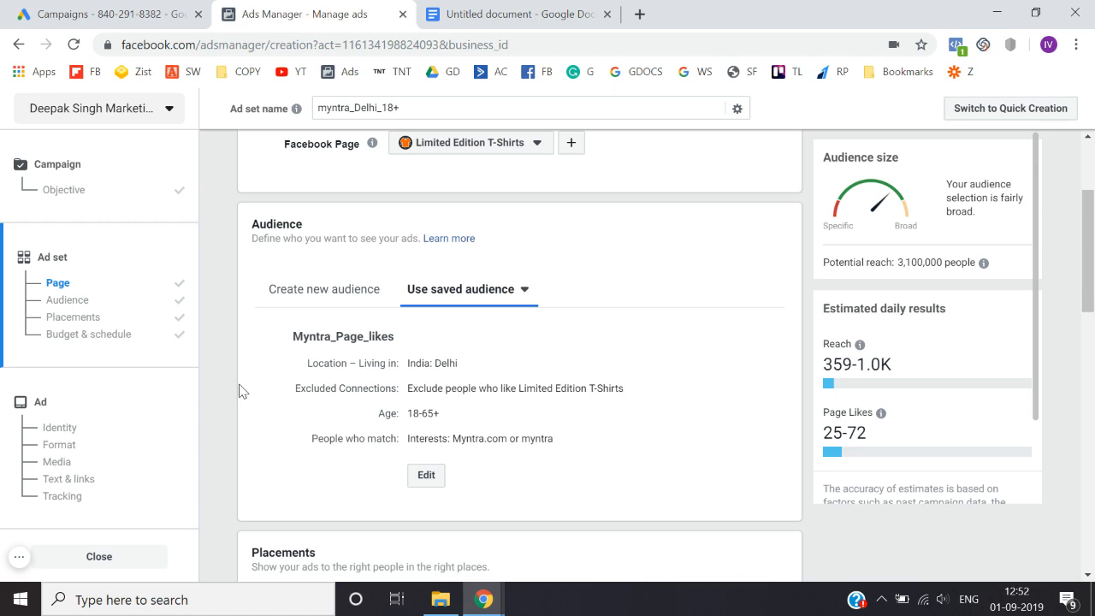
scroll(239, 391, down, 3)
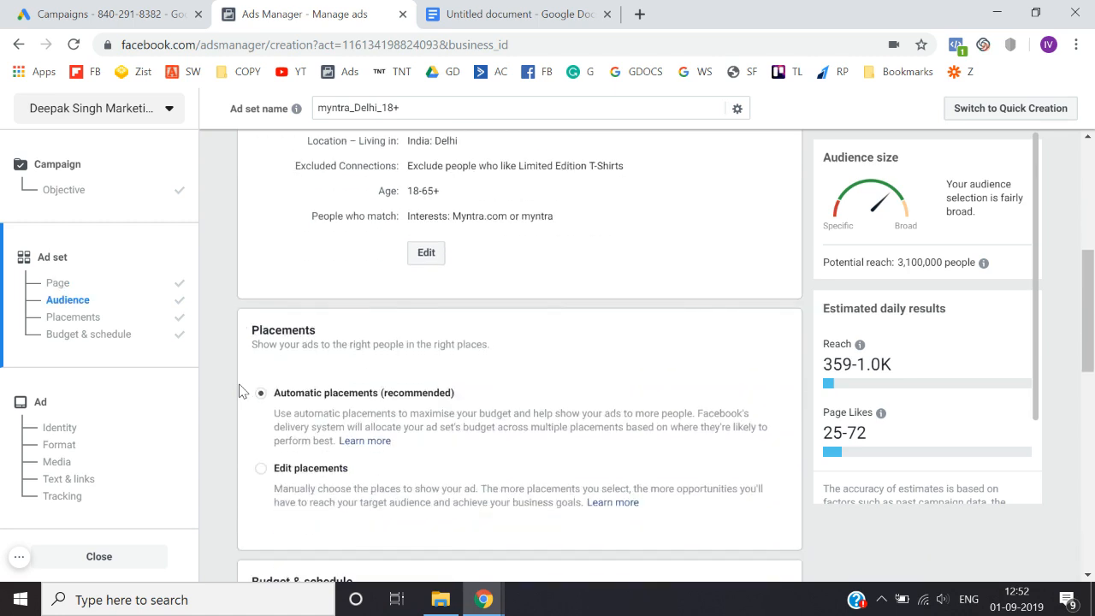
scroll(240, 391, down, 1)
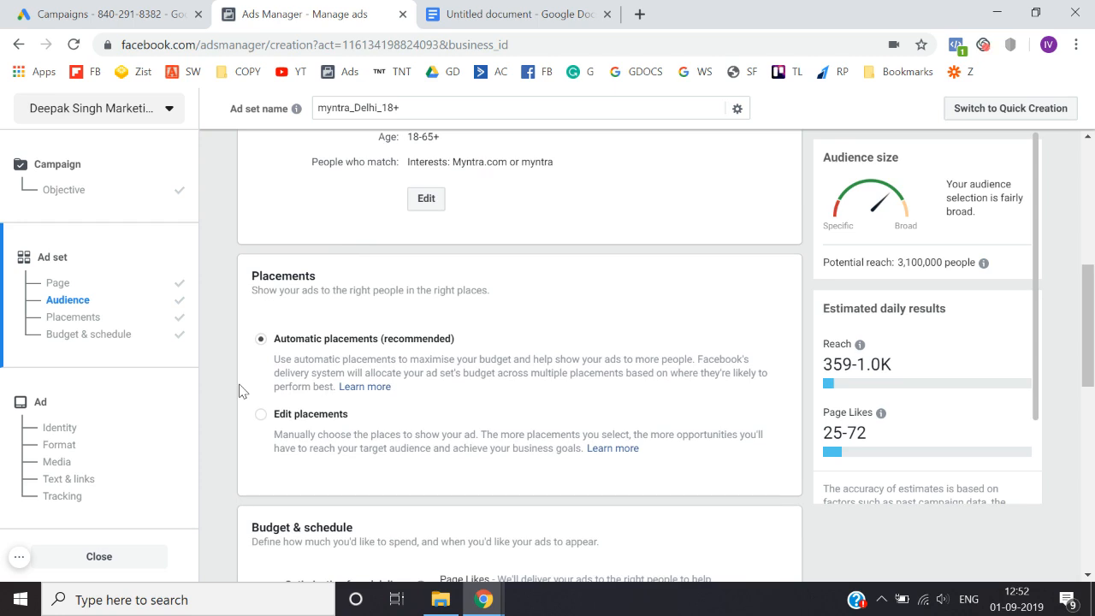
scroll(239, 391, down, 5)
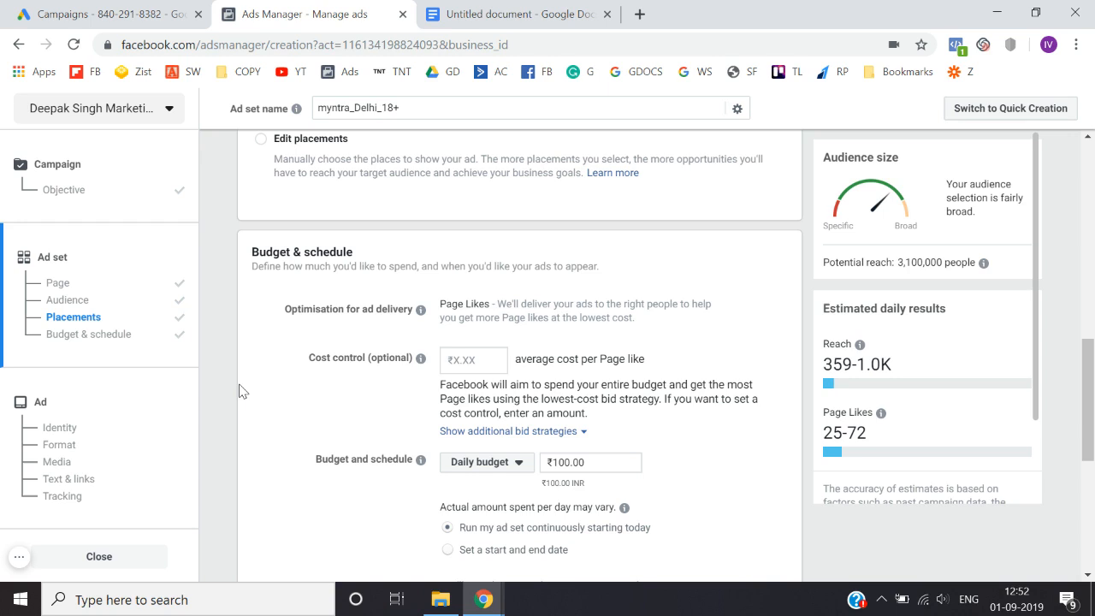
scroll(240, 391, down, 2)
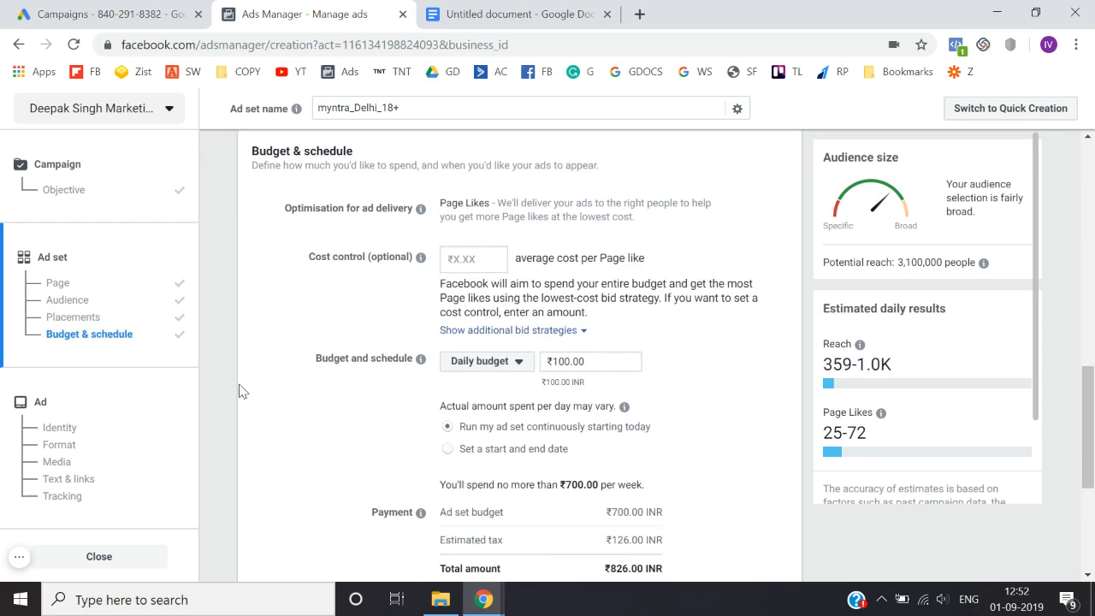
scroll(240, 391, down, 1)
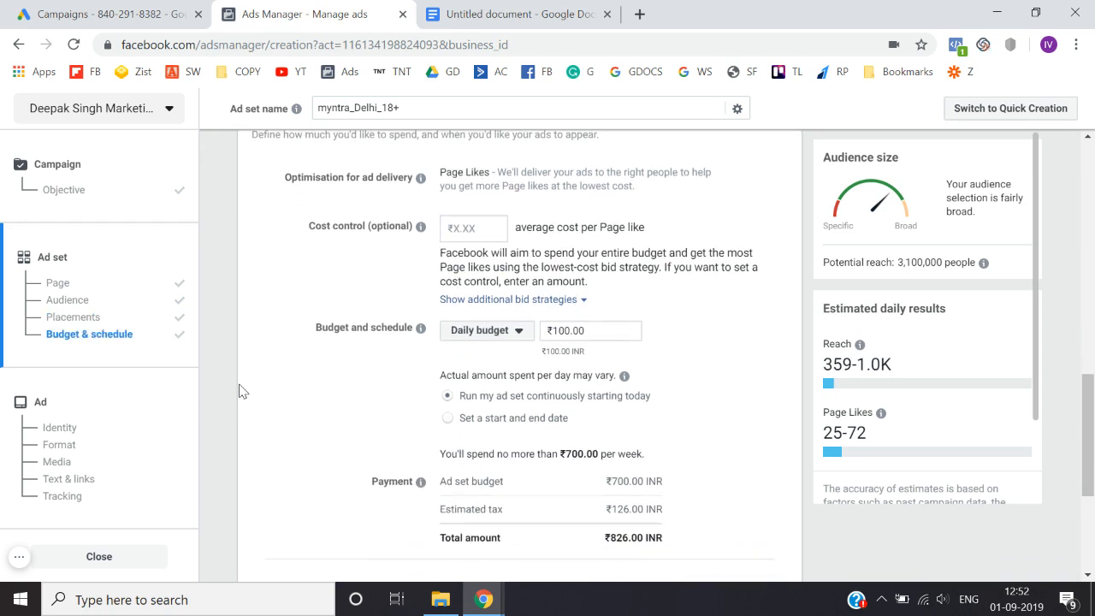
scroll(239, 391, down, 1)
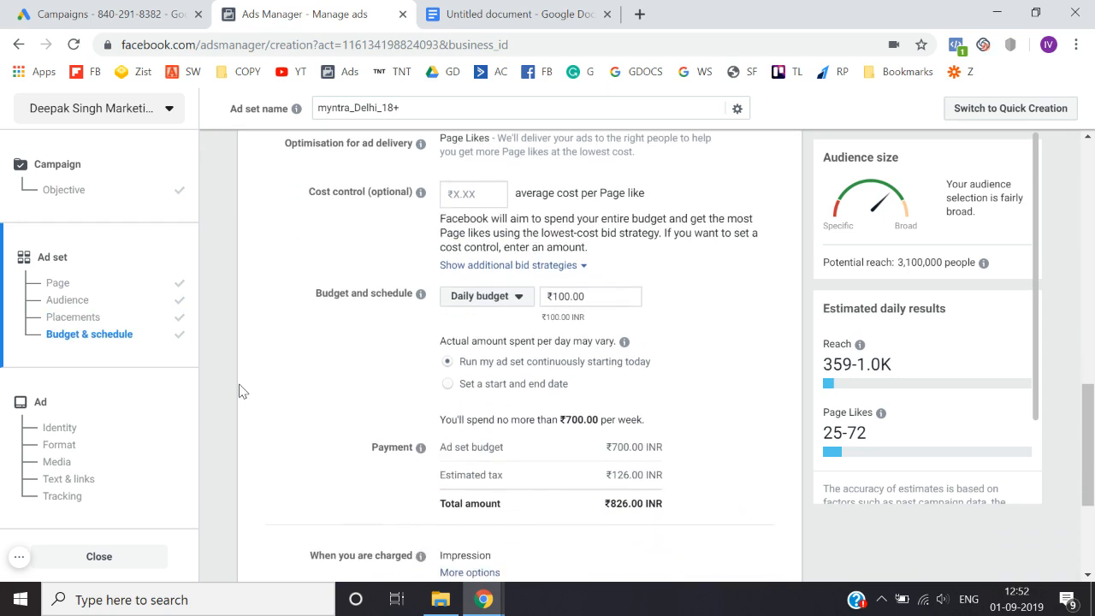
scroll(240, 391, down, 1)
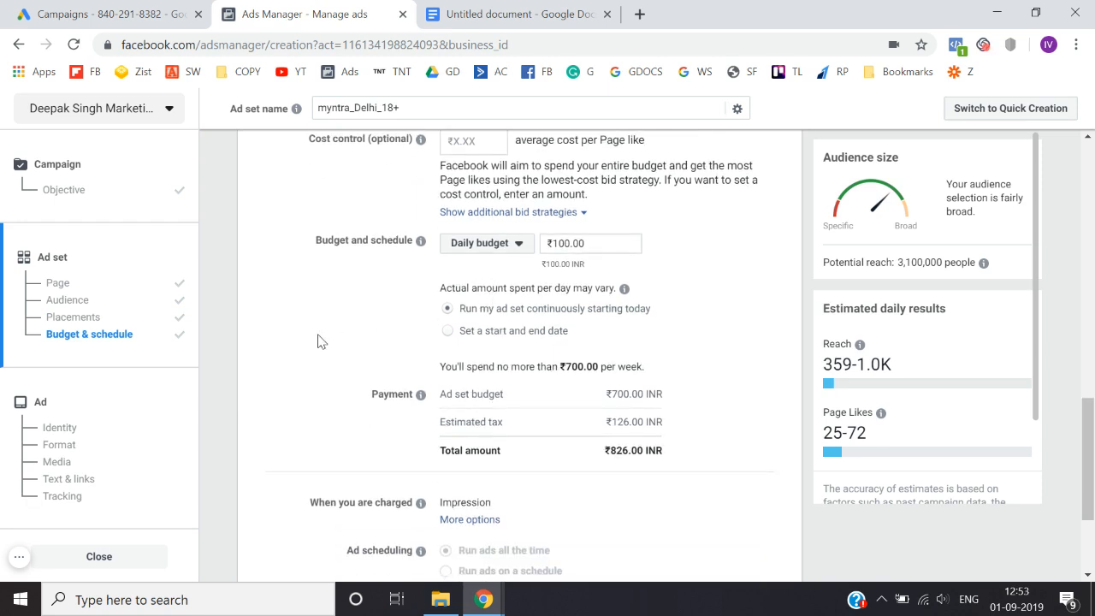
click(449, 331)
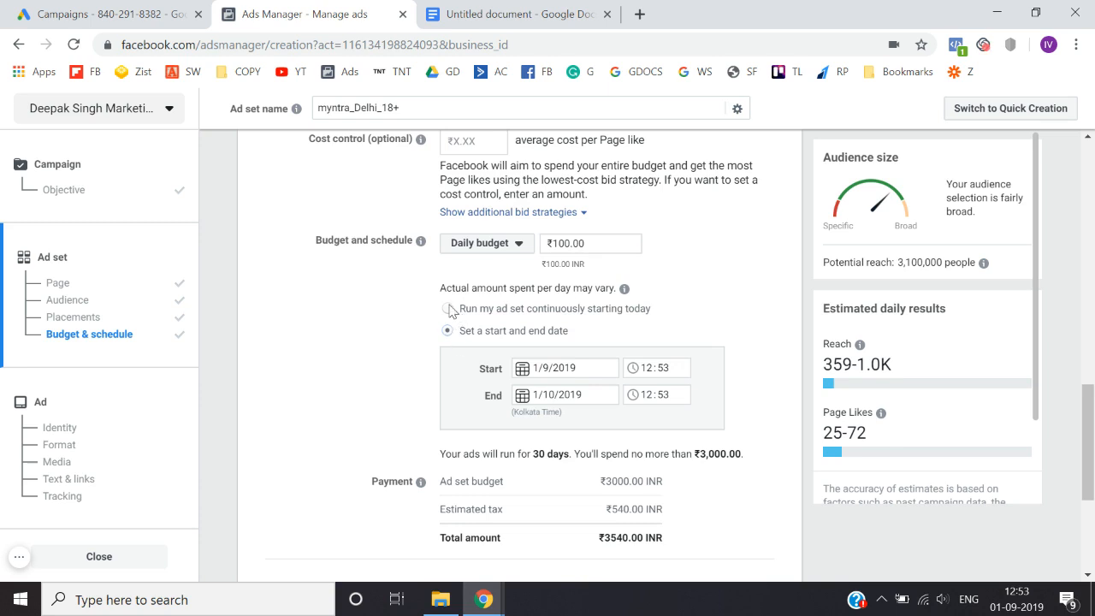
click(448, 309)
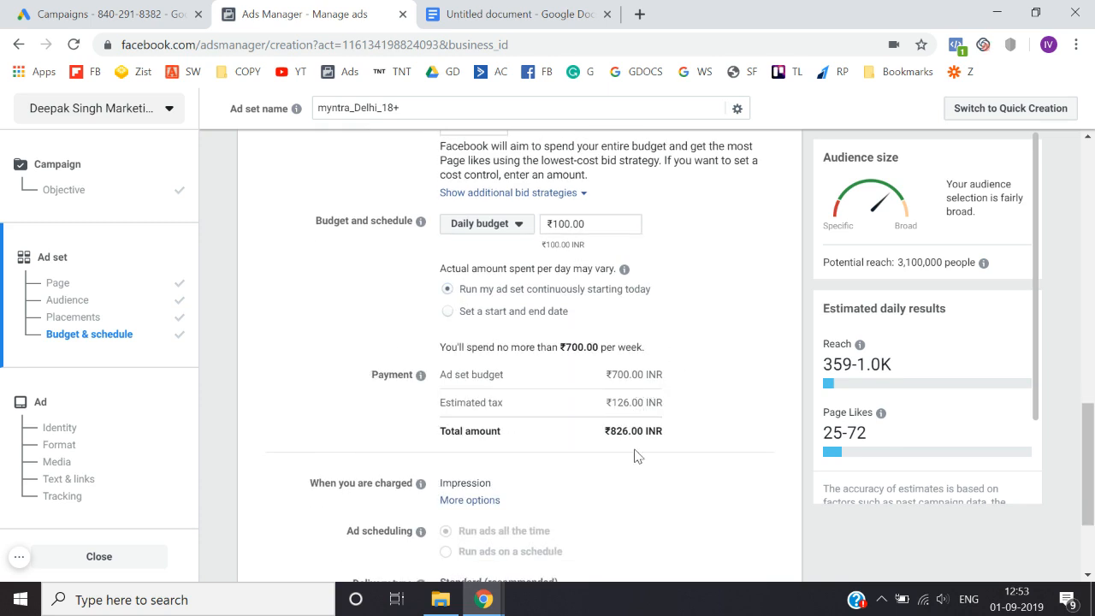
scroll(636, 457, down, 2)
scroll(636, 456, down, 1)
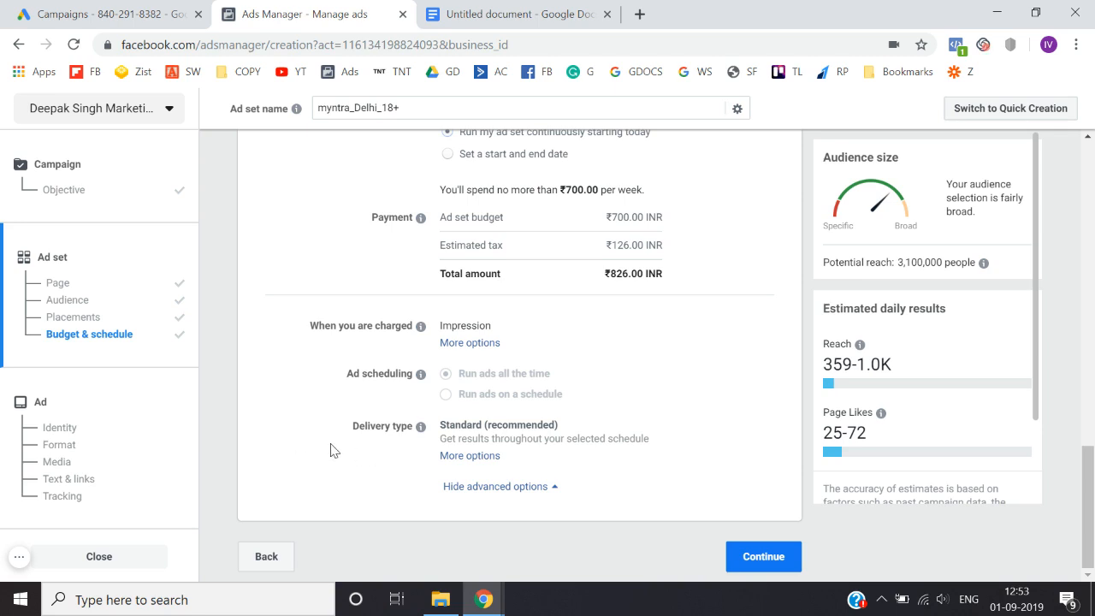
Continue to the ad level and name the ad Image1
click(769, 555)
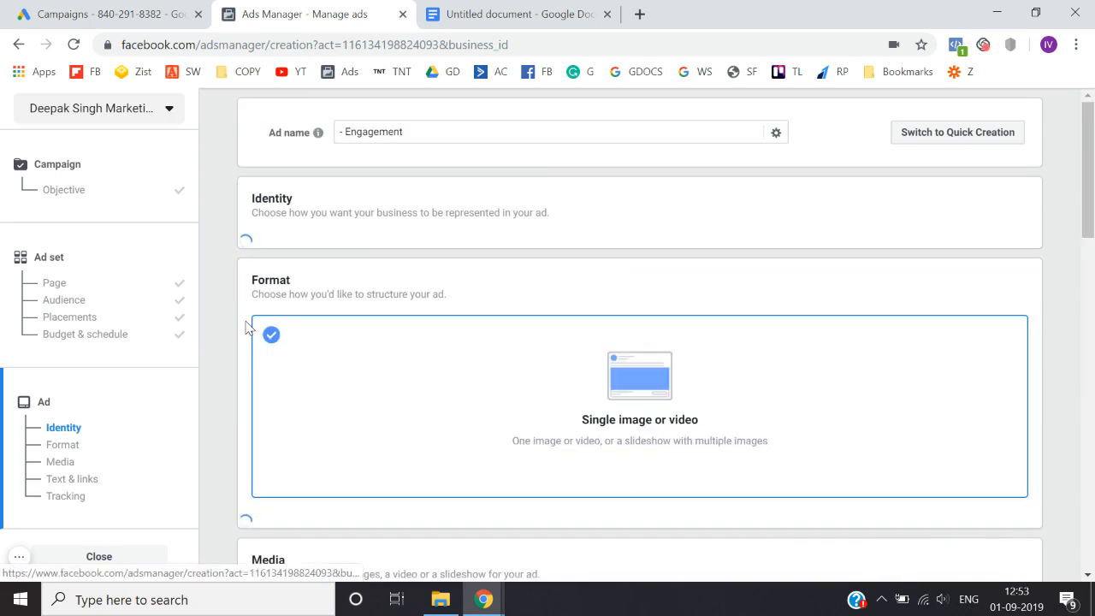
click(436, 133)
key(ctrl+a)
text(Image)
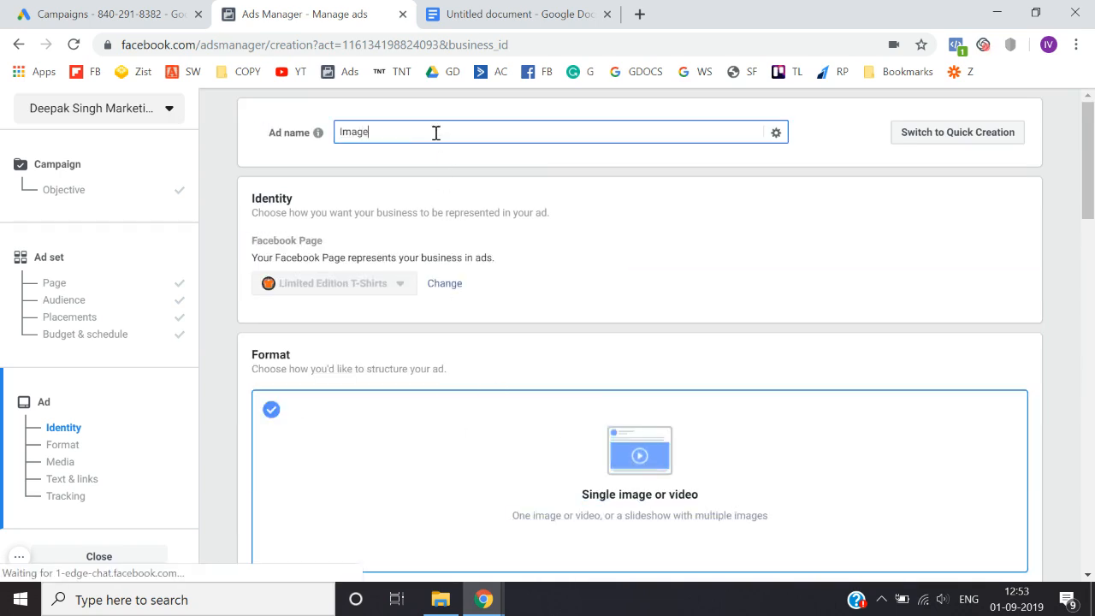
text( 1)
click(201, 233)
Remove the preloaded 1920 × 1080 image from the ad's media
scroll(202, 234, down, 1)
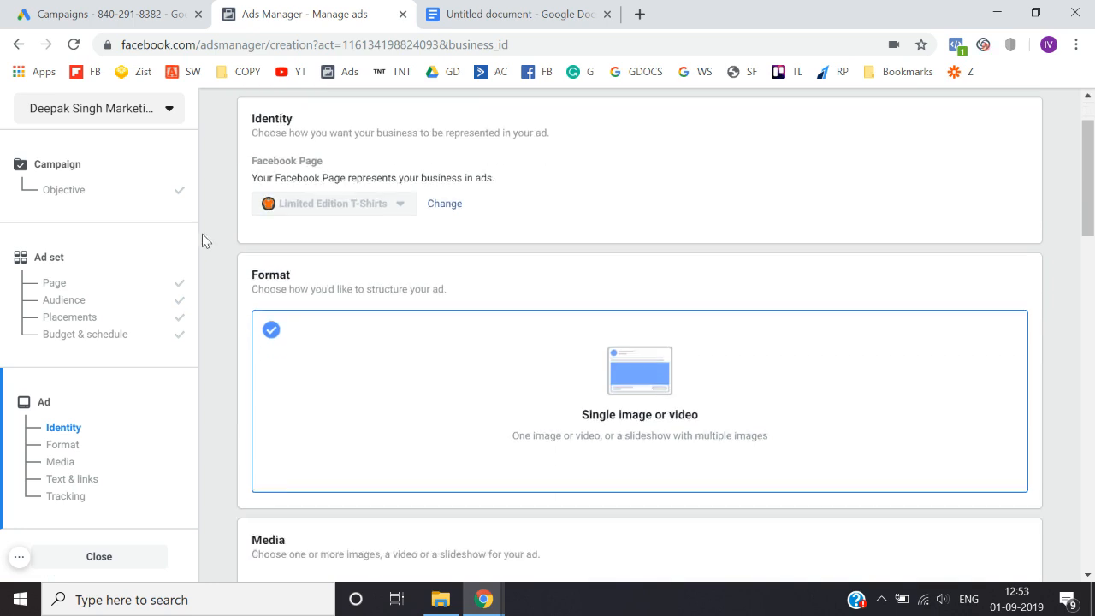
scroll(202, 234, down, 3)
scroll(239, 313, down, 2)
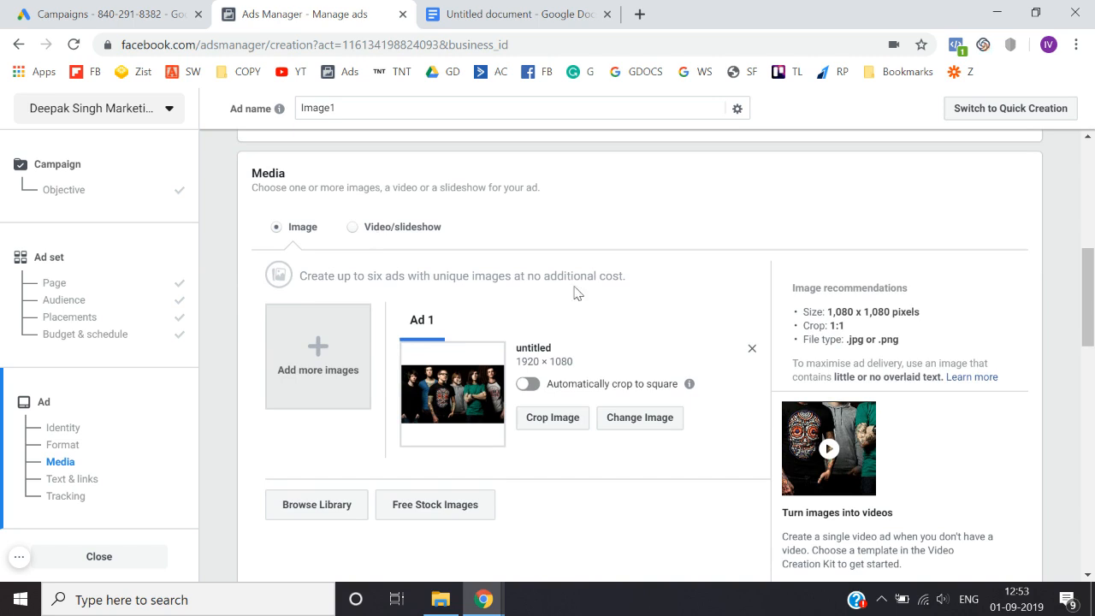
click(752, 350)
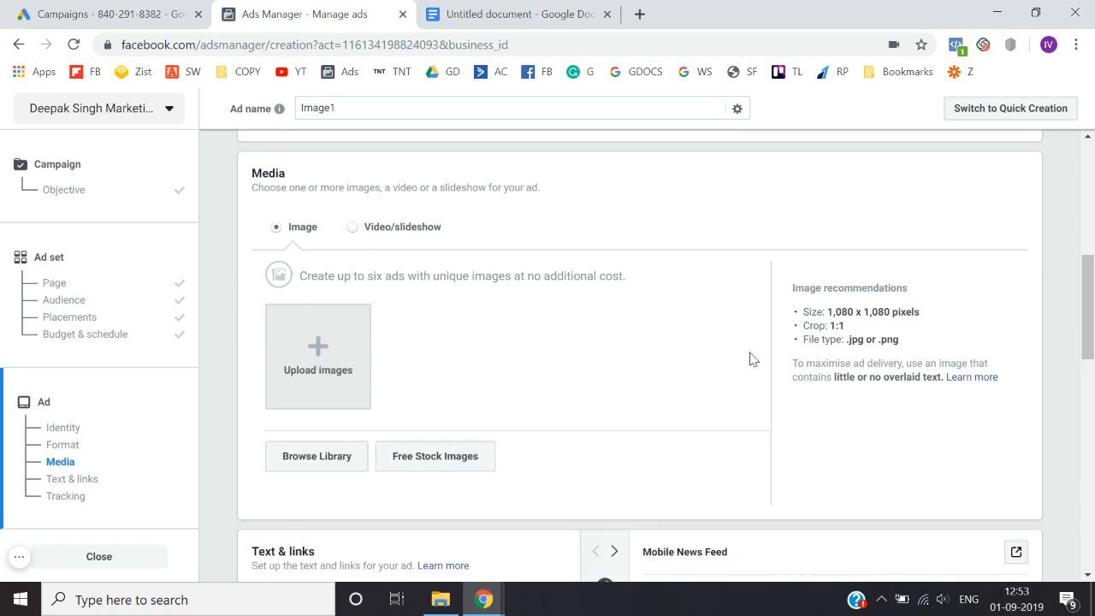
scroll(317, 360, down, 1)
scroll(384, 257, up, 1)
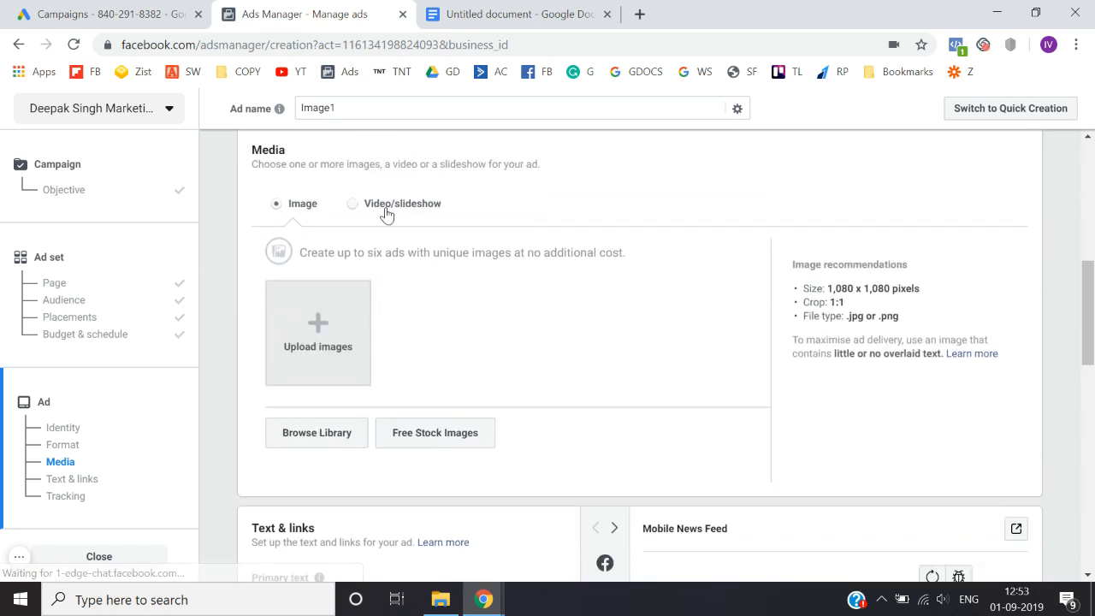
scroll(428, 308, down, 1)
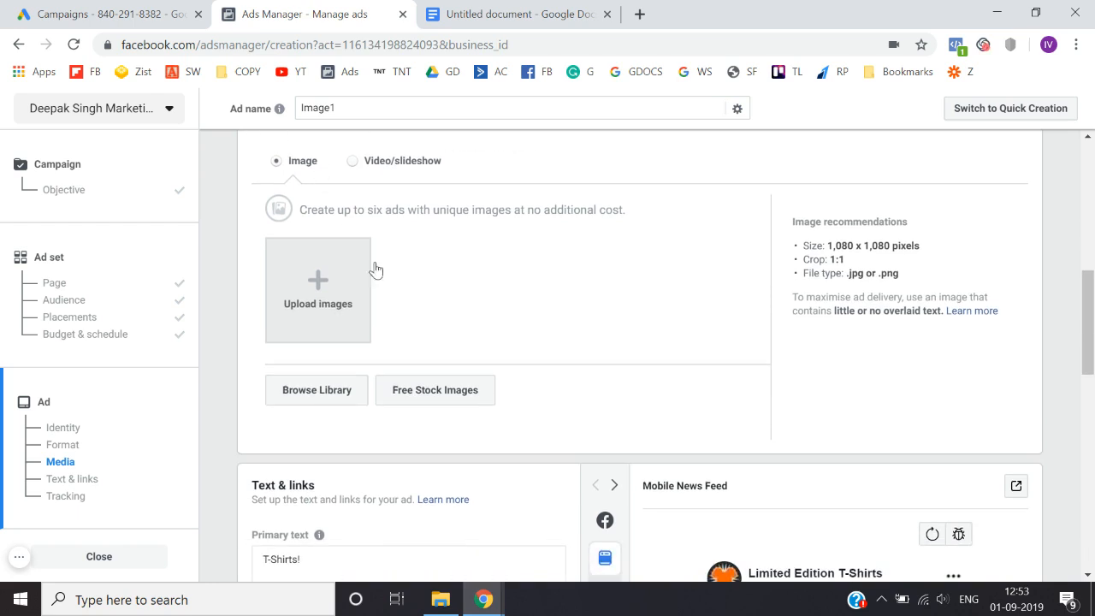
scroll(408, 301, down, 1)
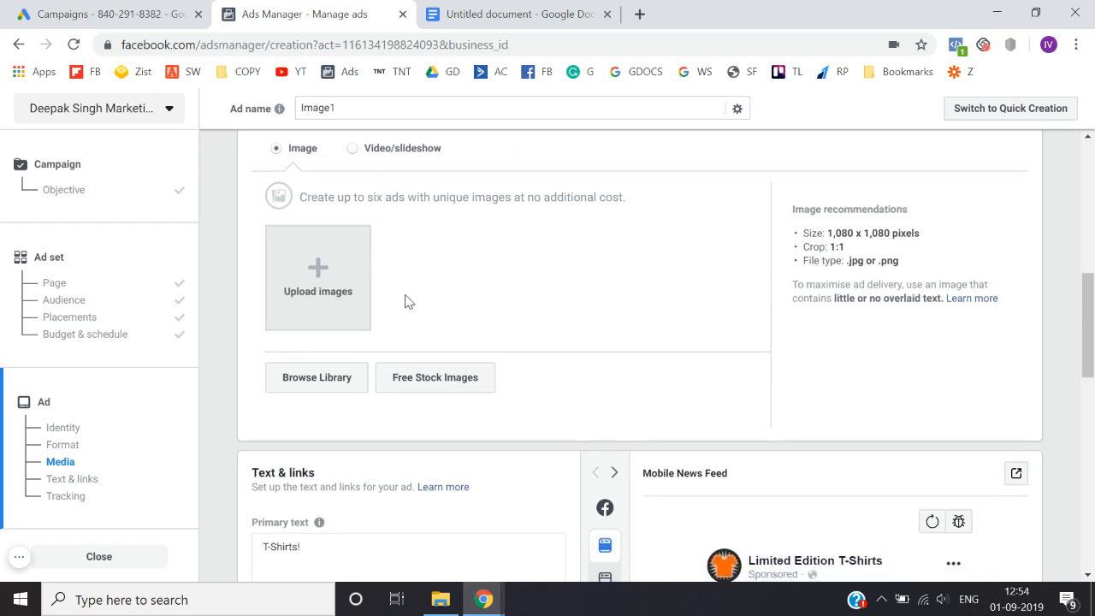
click(327, 297)
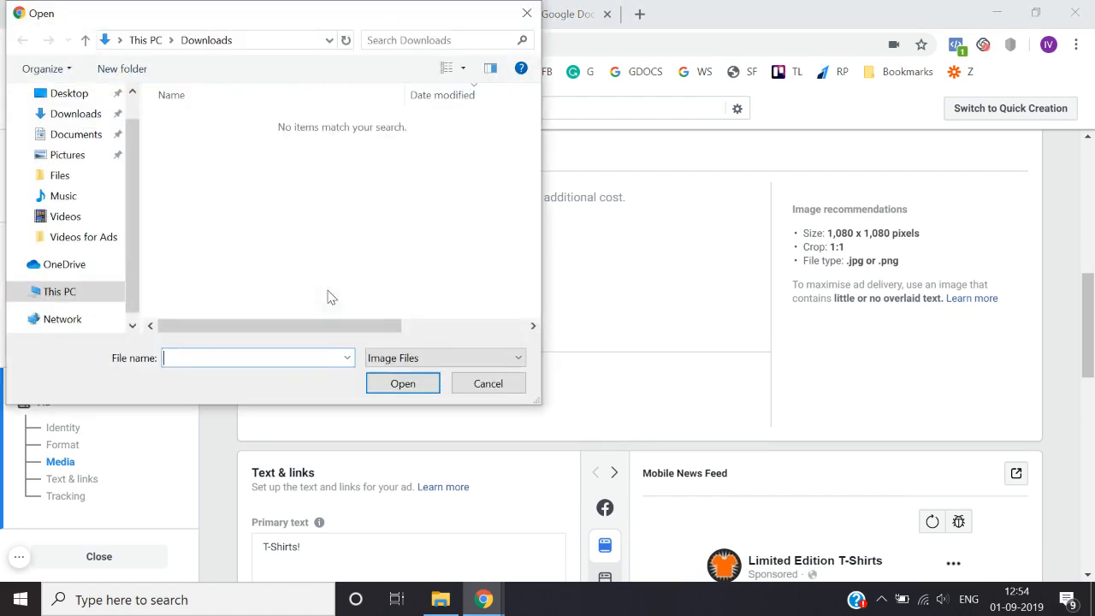
click(492, 386)
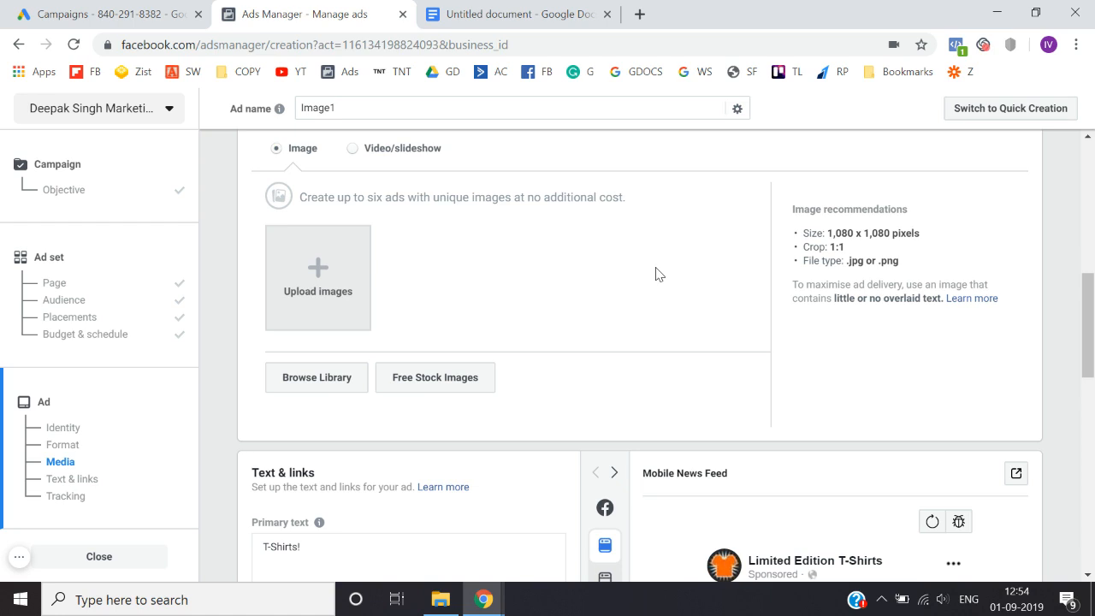
Browse the ad account's image library for a suitable ad picture, leaving it without choosing one
click(289, 388)
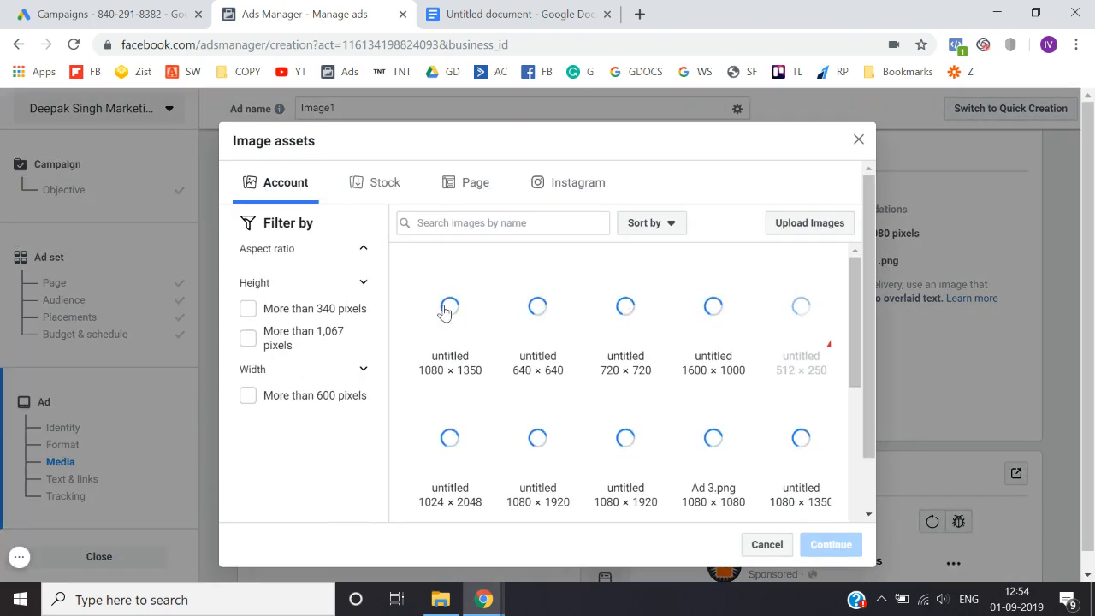
scroll(486, 378, down, 3)
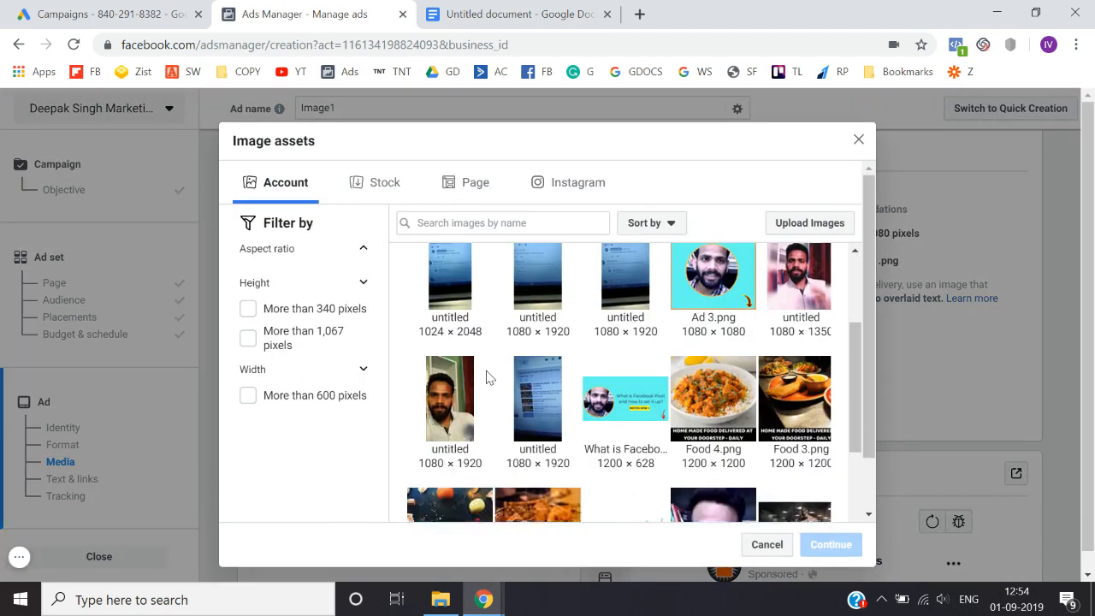
scroll(594, 391, down, 1)
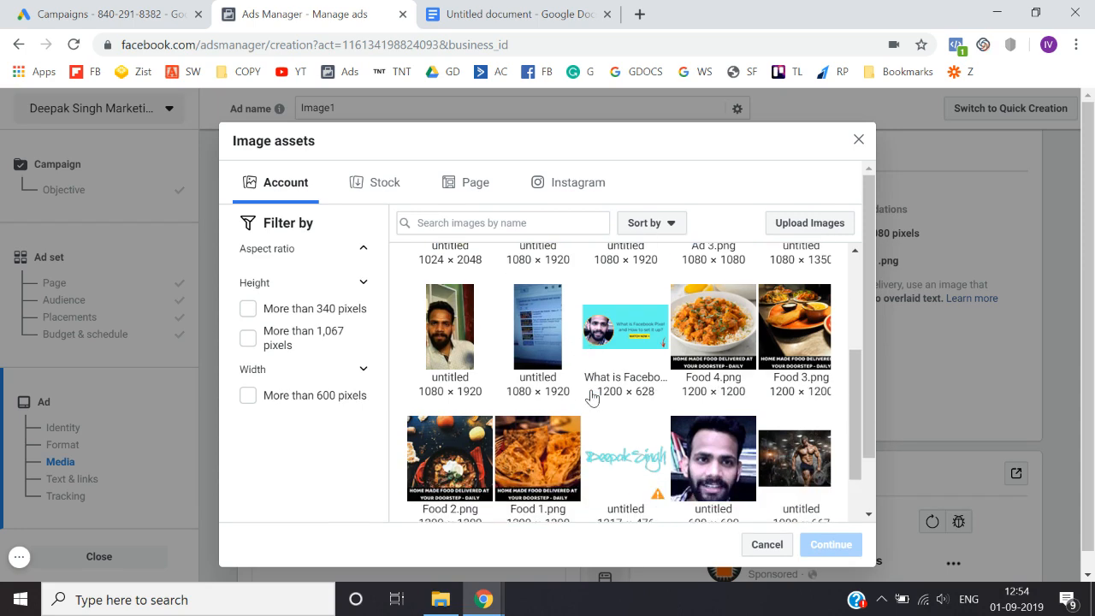
scroll(624, 434, down, 3)
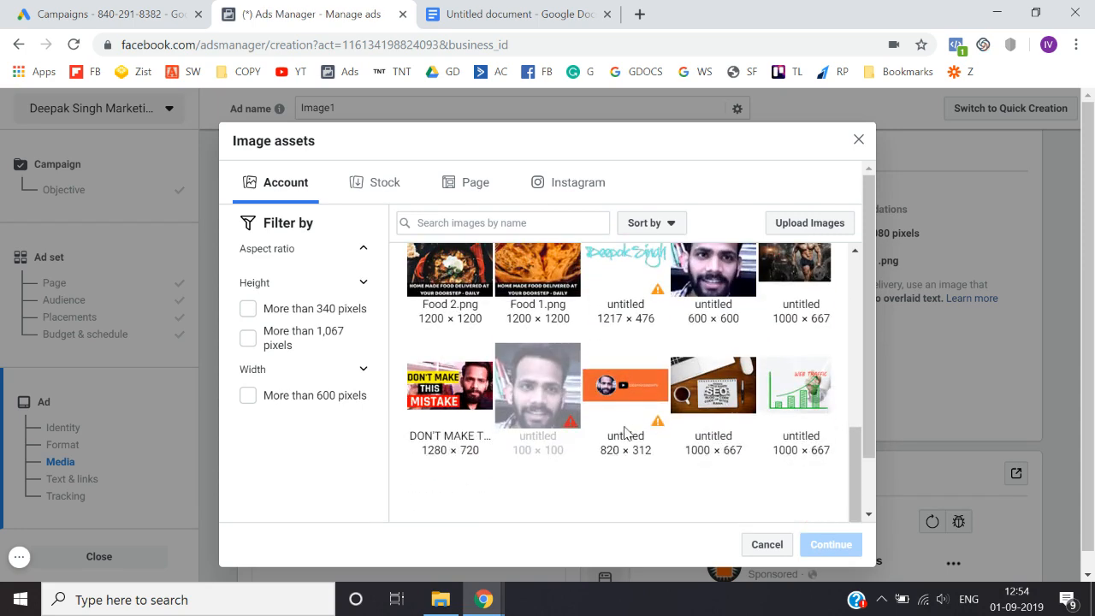
scroll(624, 434, down, 2)
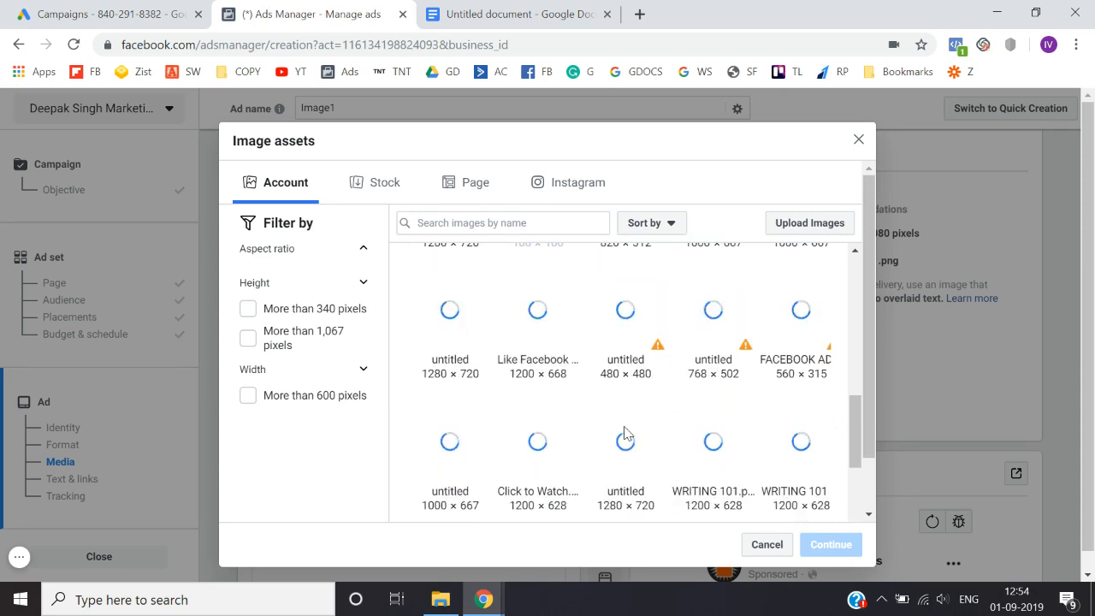
scroll(625, 434, down, 2)
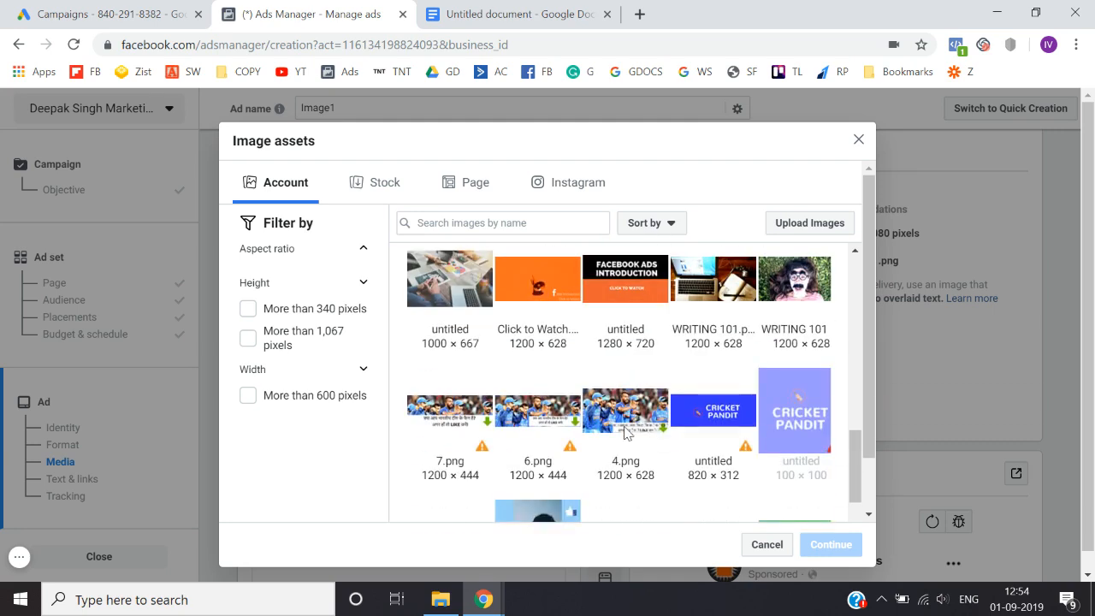
scroll(623, 426, down, 3)
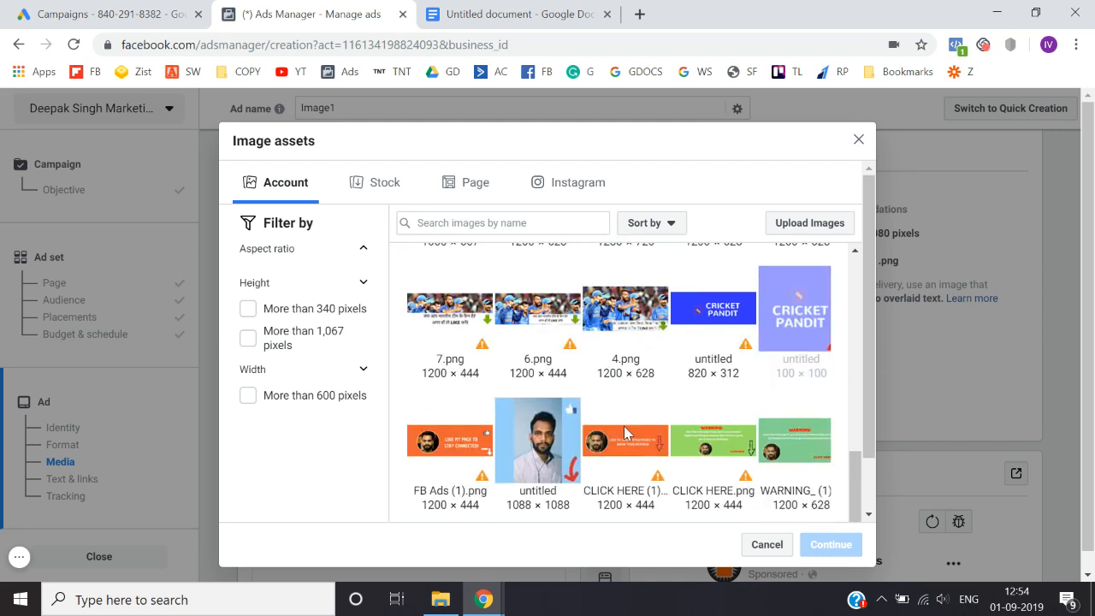
scroll(624, 431, down, 1)
scroll(625, 431, down, 1)
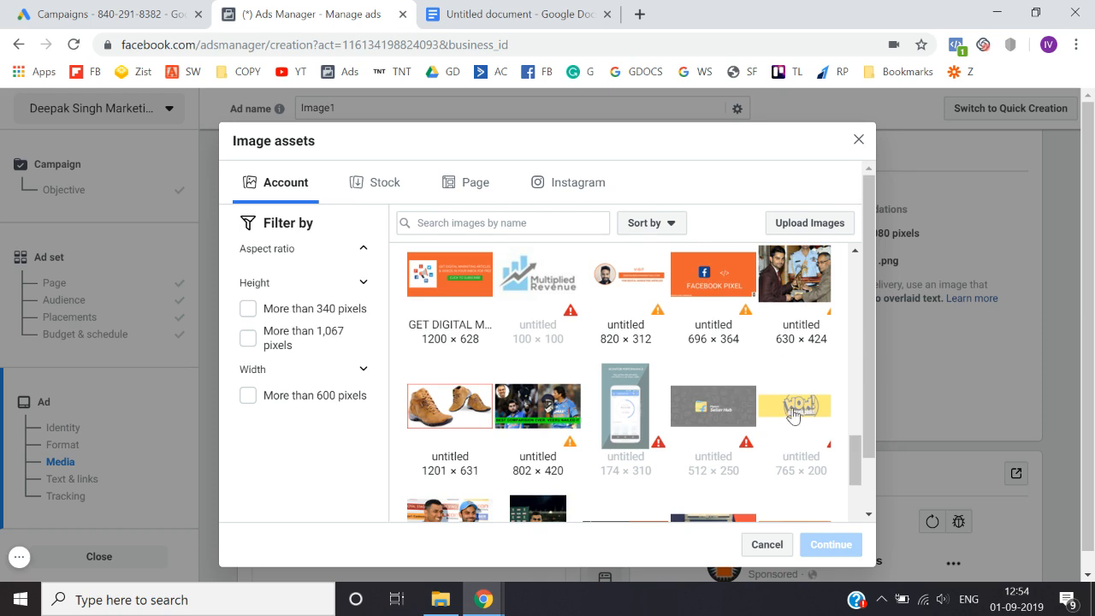
scroll(794, 415, up, 2)
click(858, 140)
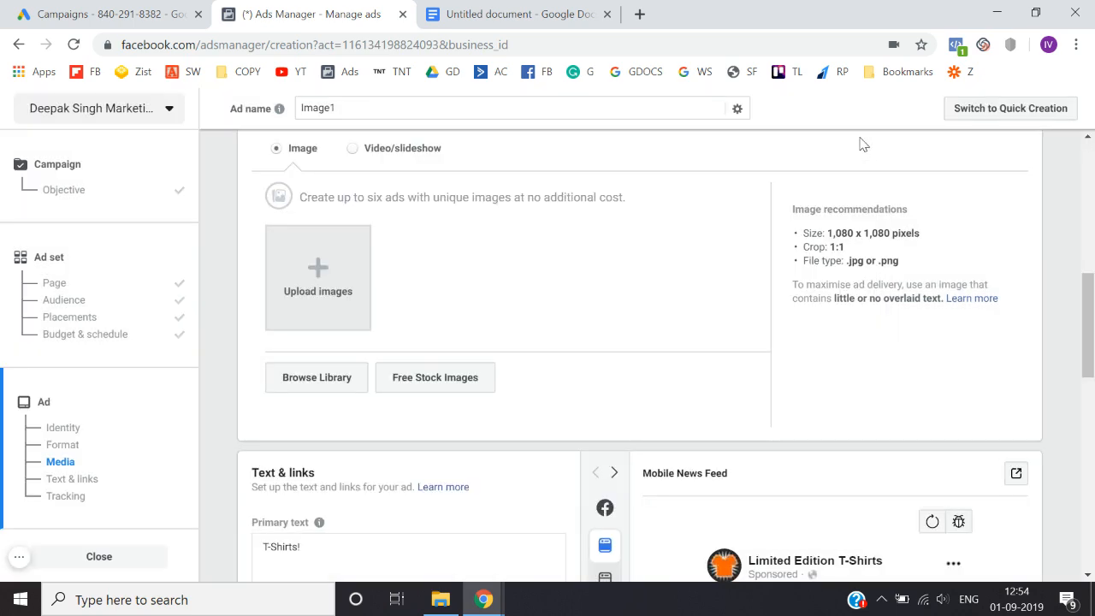
Add the free stock image of the girl in a pink top among hanging clothes to the ad
click(436, 379)
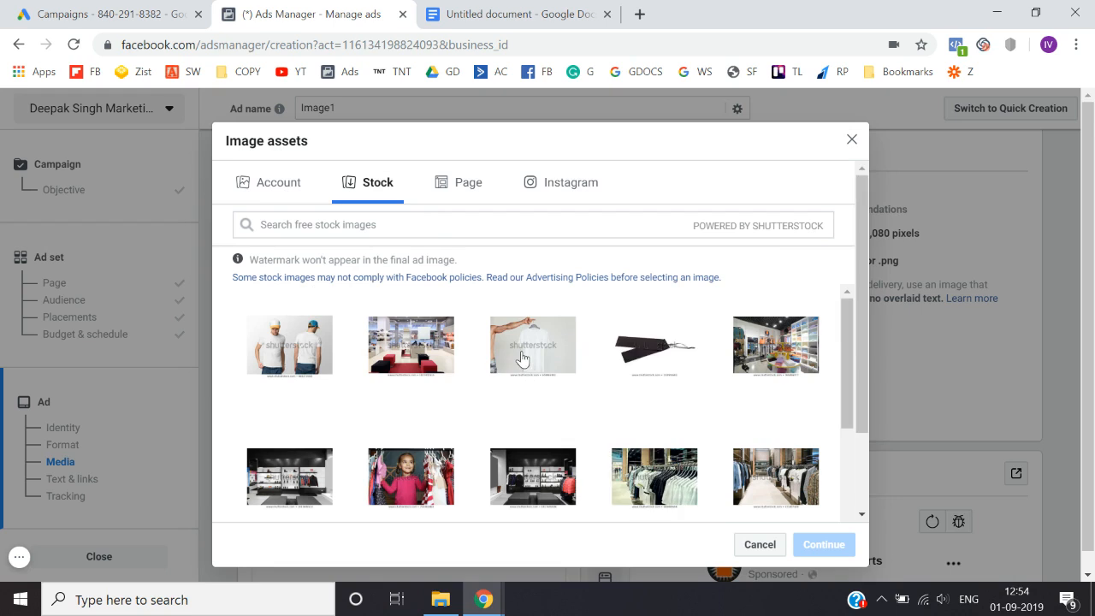
click(399, 468)
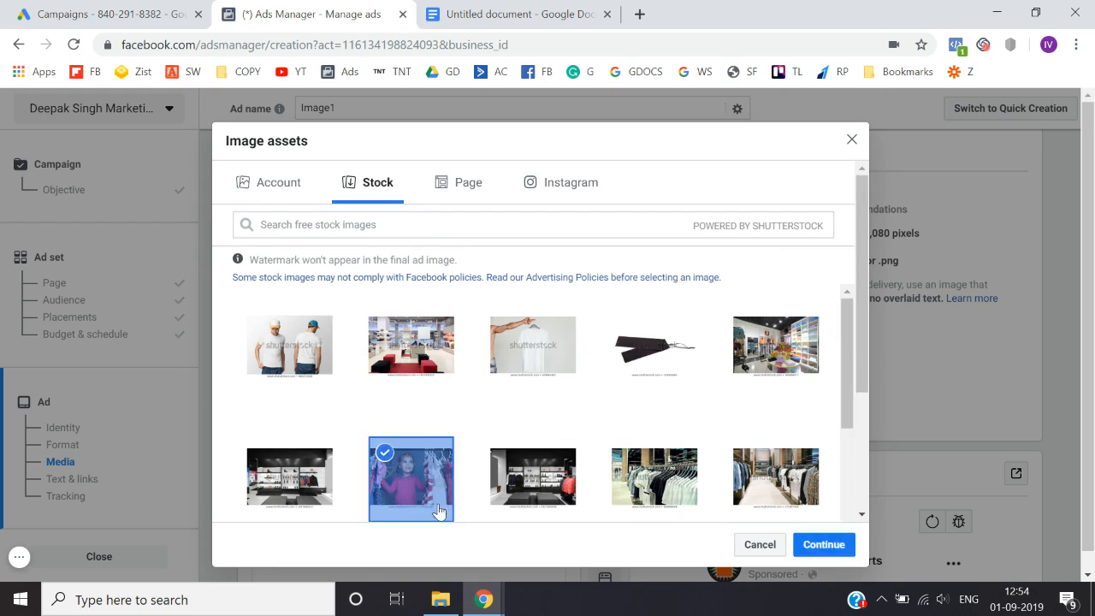
click(844, 543)
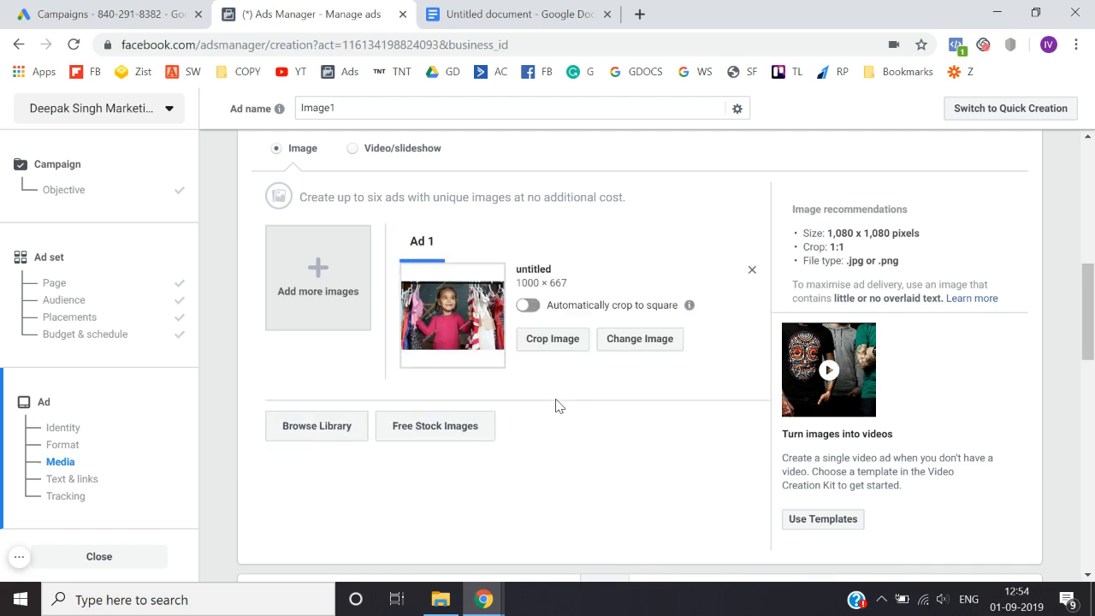
Replace the ad's primary text with "Like our page to get Best deals on Fashion and accessories!"
scroll(557, 403, down, 5)
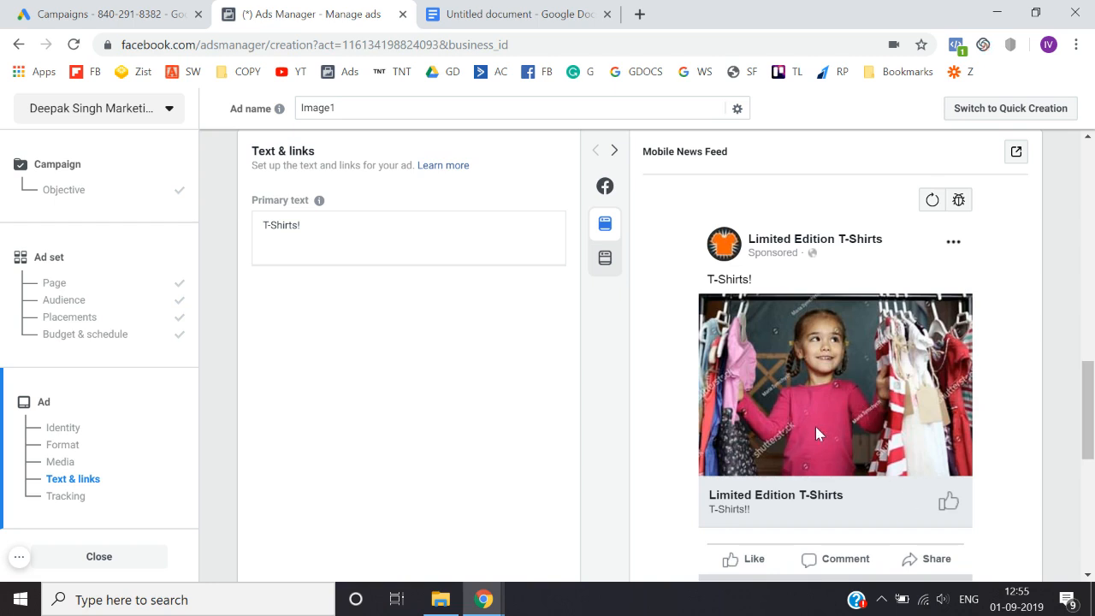
click(357, 222)
key(ctrl+a)
key(BackSpace)
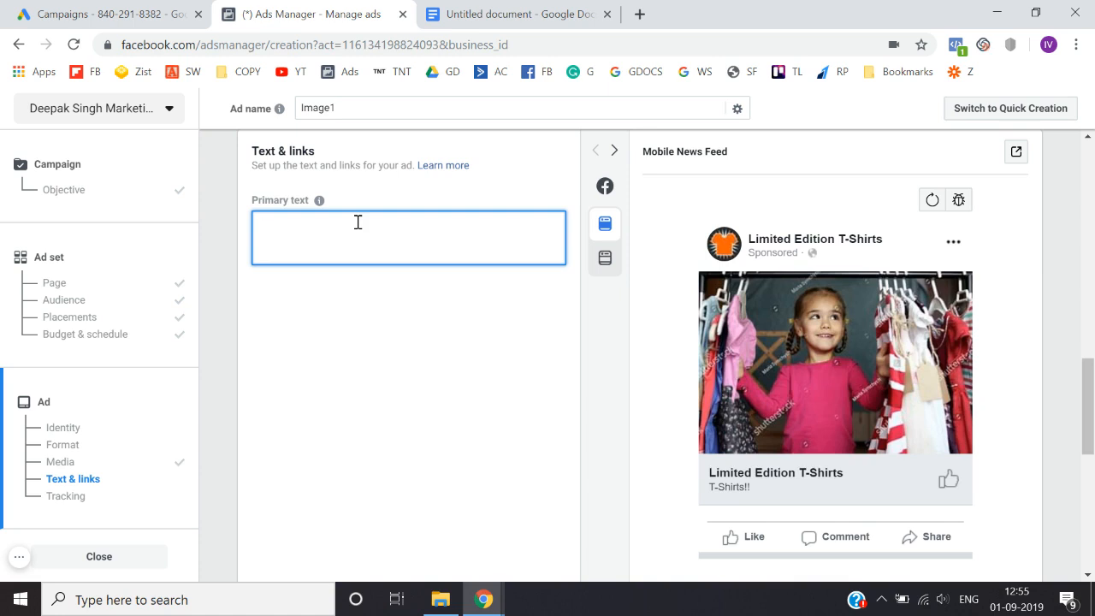
text(Lik)
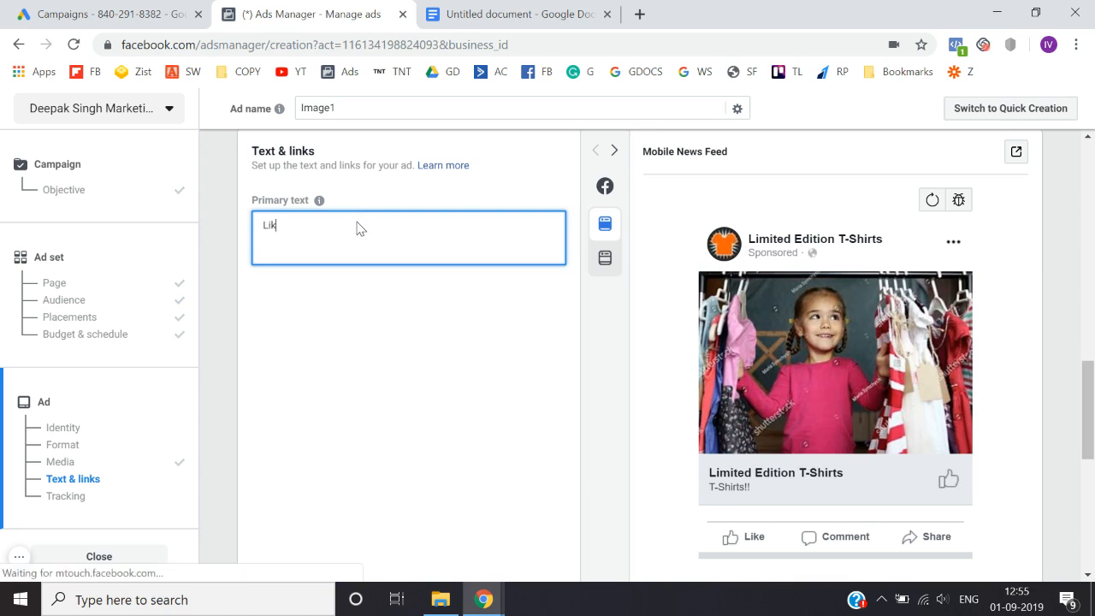
text(esour page to get)
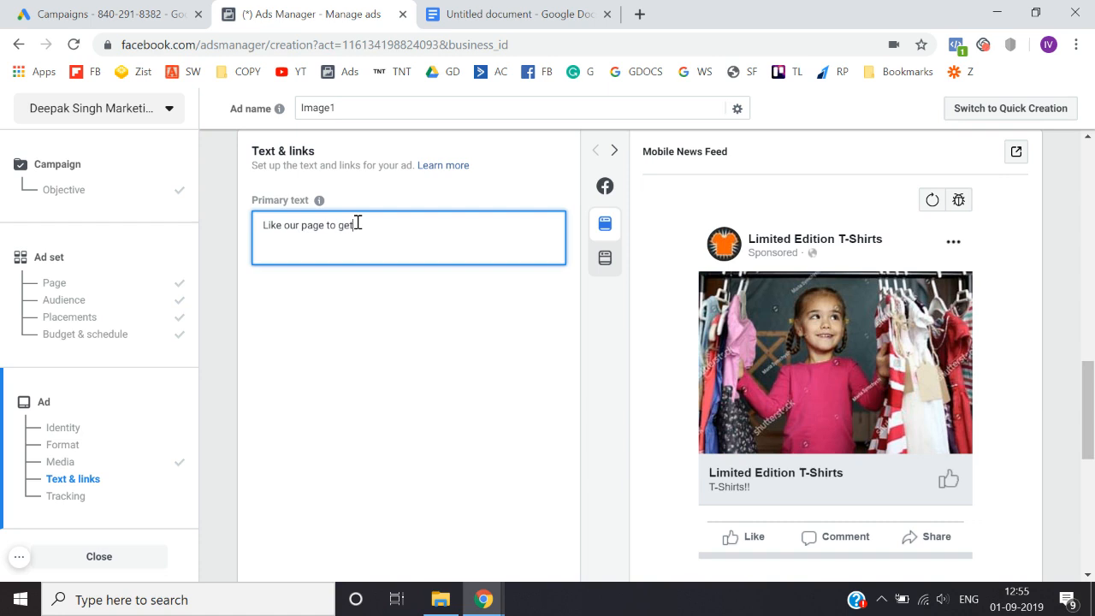
text(eals on Fashion adn)
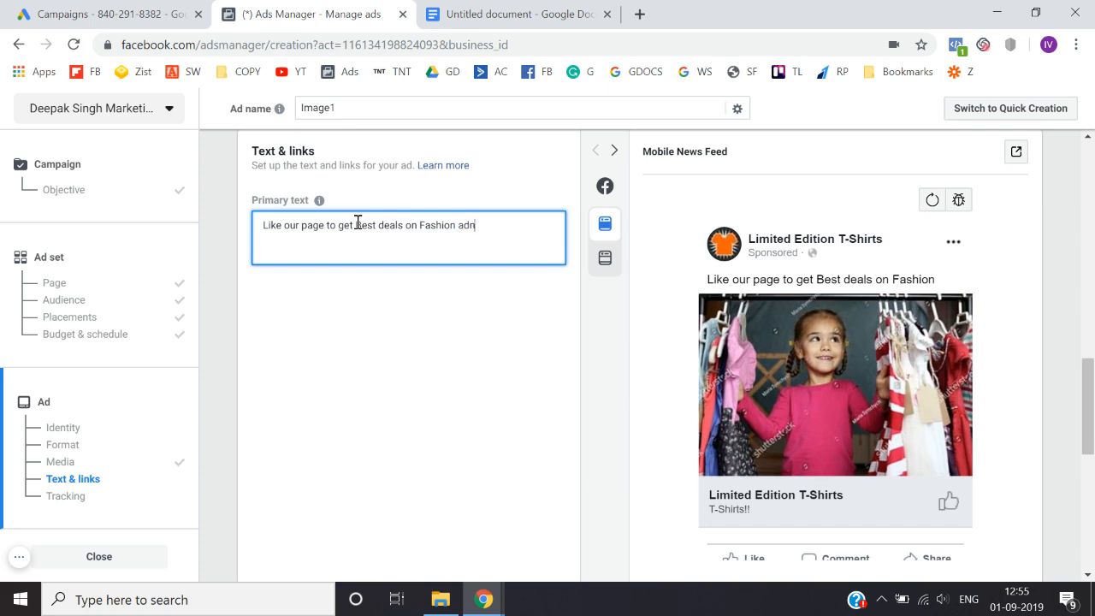
key(BackSpace)
key(BackSpace)
text(ccesspori)
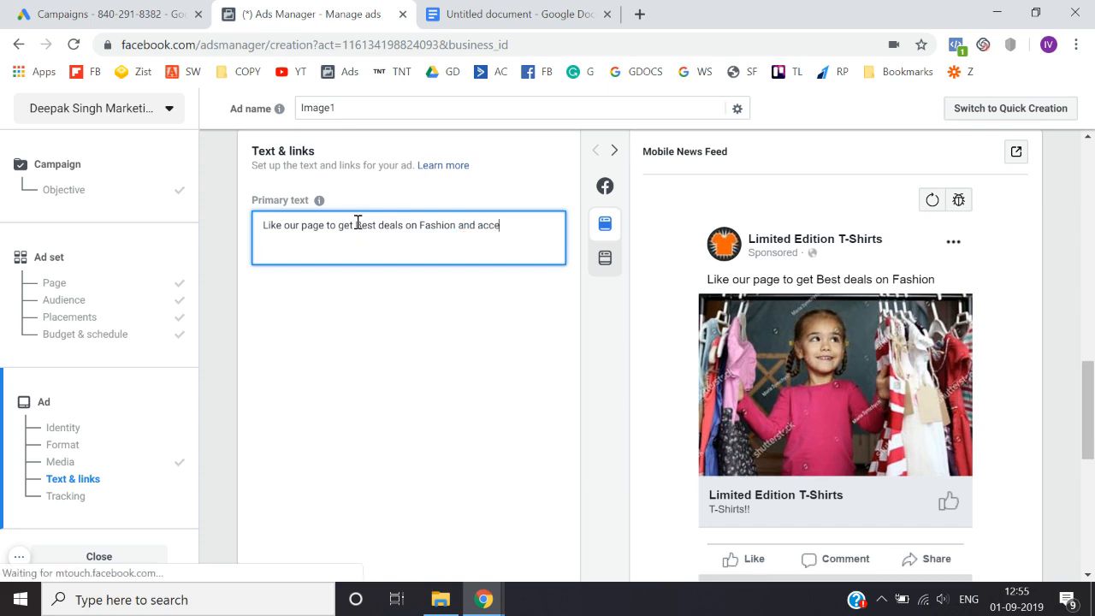
key(BackSpace)
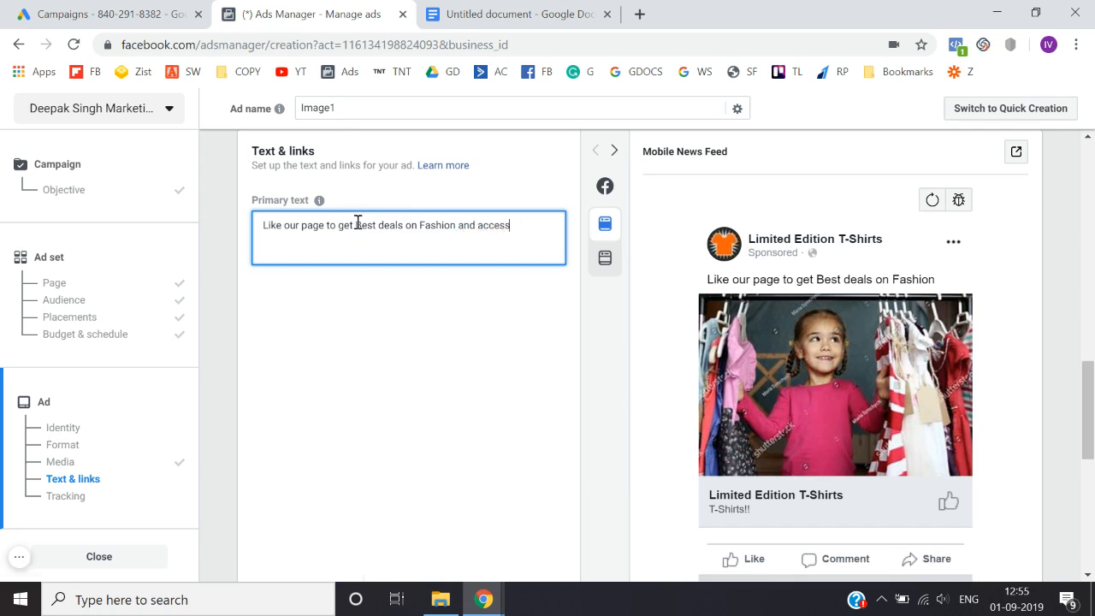
text(ories!)
click(366, 382)
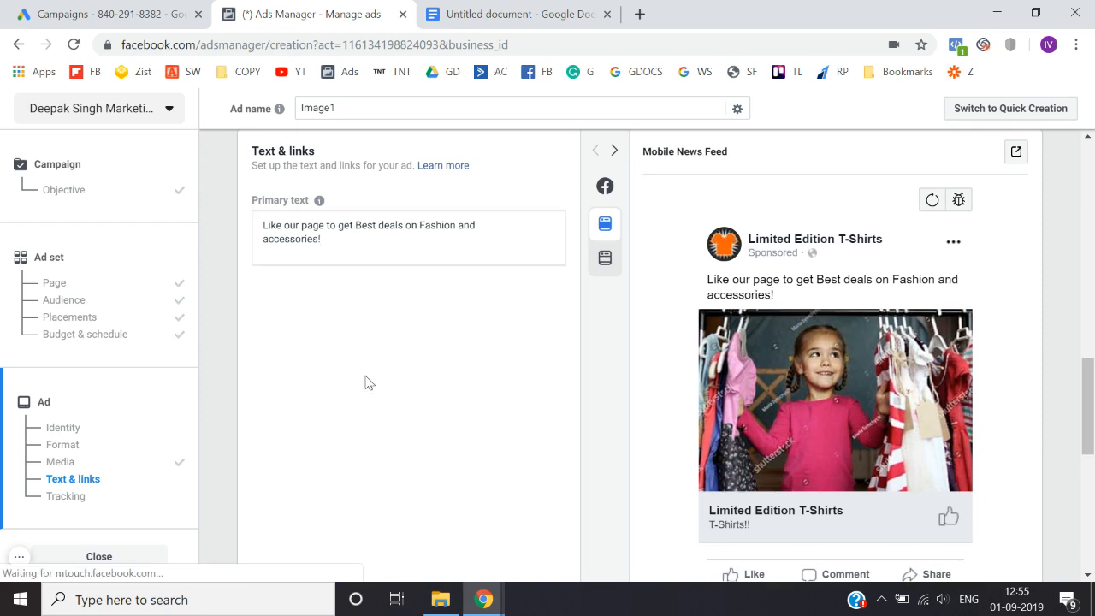
Review the ad's preview, tracking, identity and format settings, and confirm the campaign for publishing
scroll(366, 382, down, 1)
scroll(697, 426, down, 1)
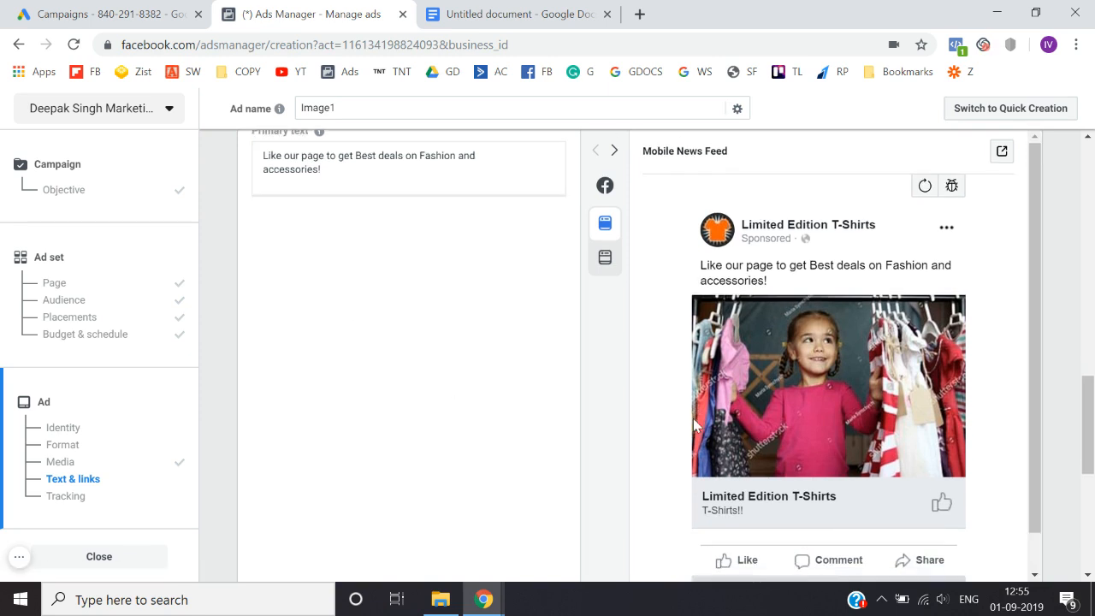
scroll(337, 438, down, 5)
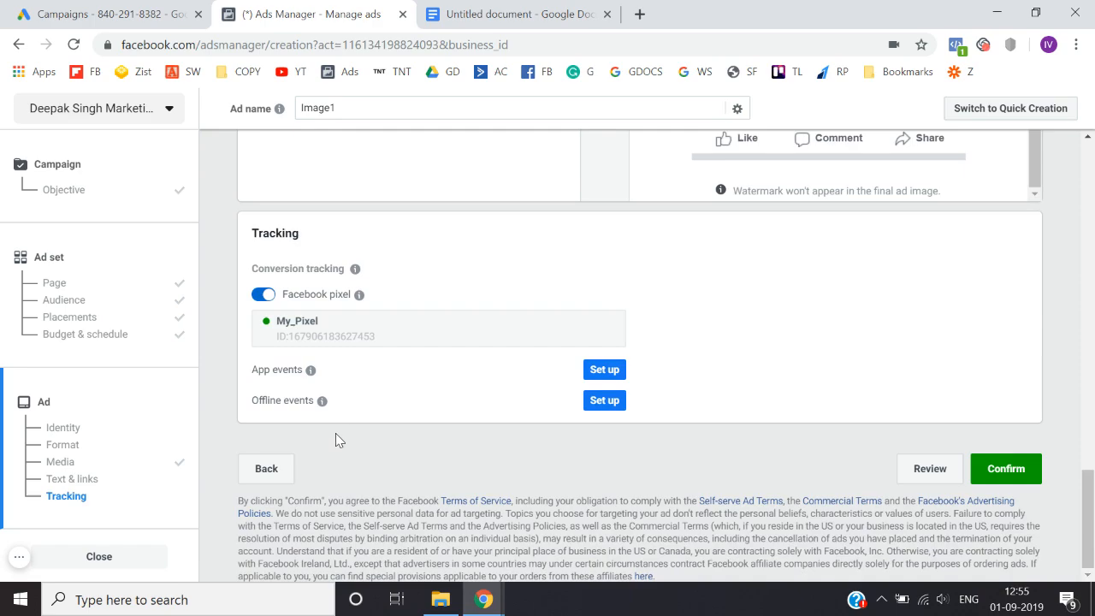
scroll(335, 433, up, 15)
scroll(336, 433, down, 15)
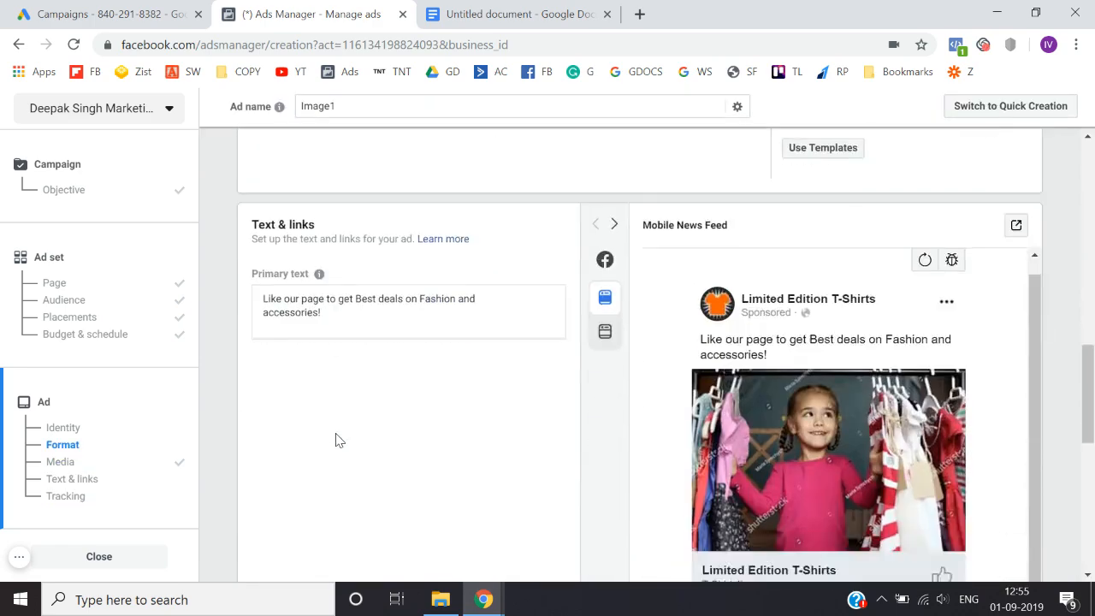
scroll(336, 434, up, 15)
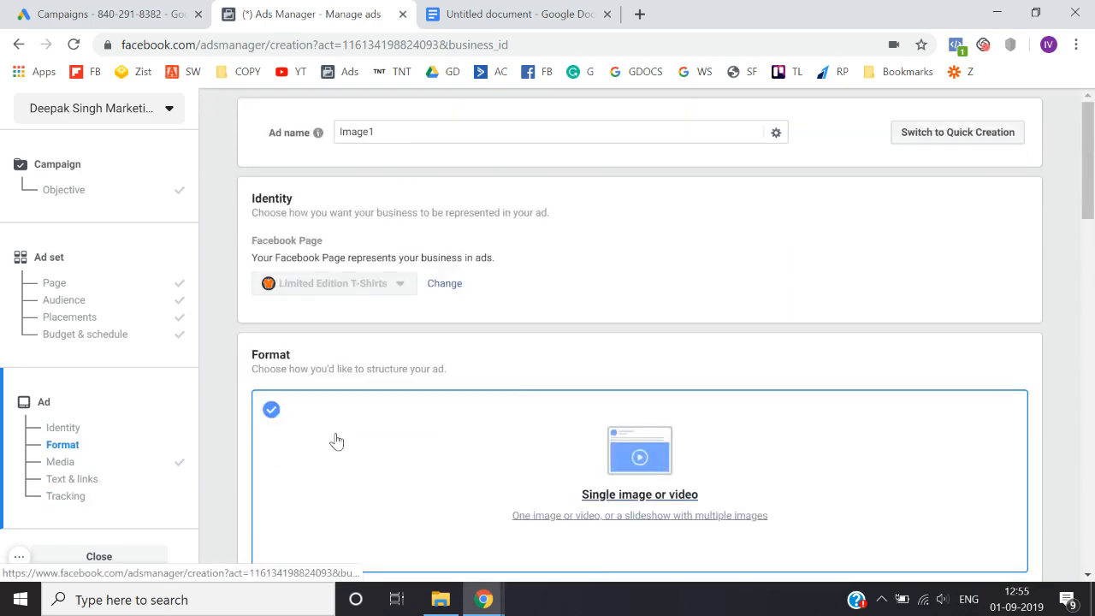
scroll(337, 438, down, 10)
scroll(337, 438, down, 3)
click(979, 472)
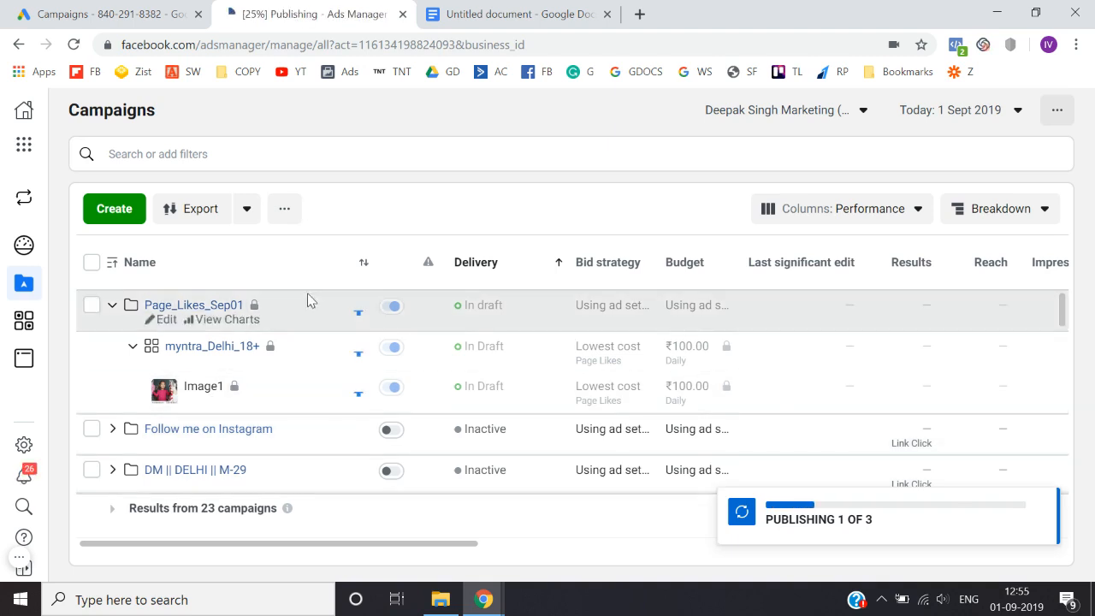
Inspect the Page_Likes_Sep01 campaign by opening its myntra_Delhi_18+ ad set and the ads inside it
click(112, 306)
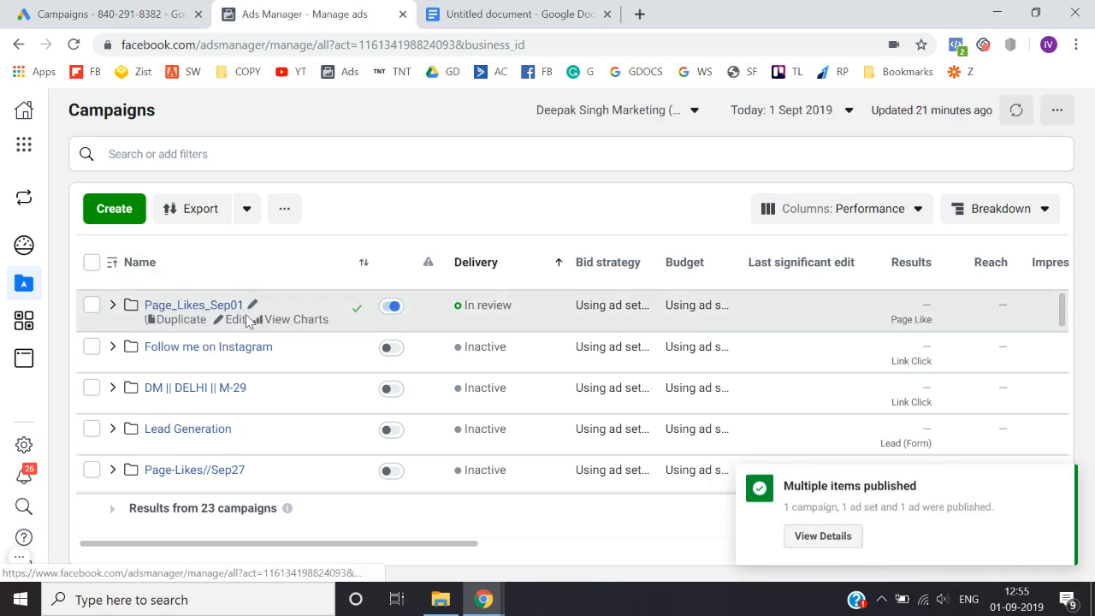
click(217, 309)
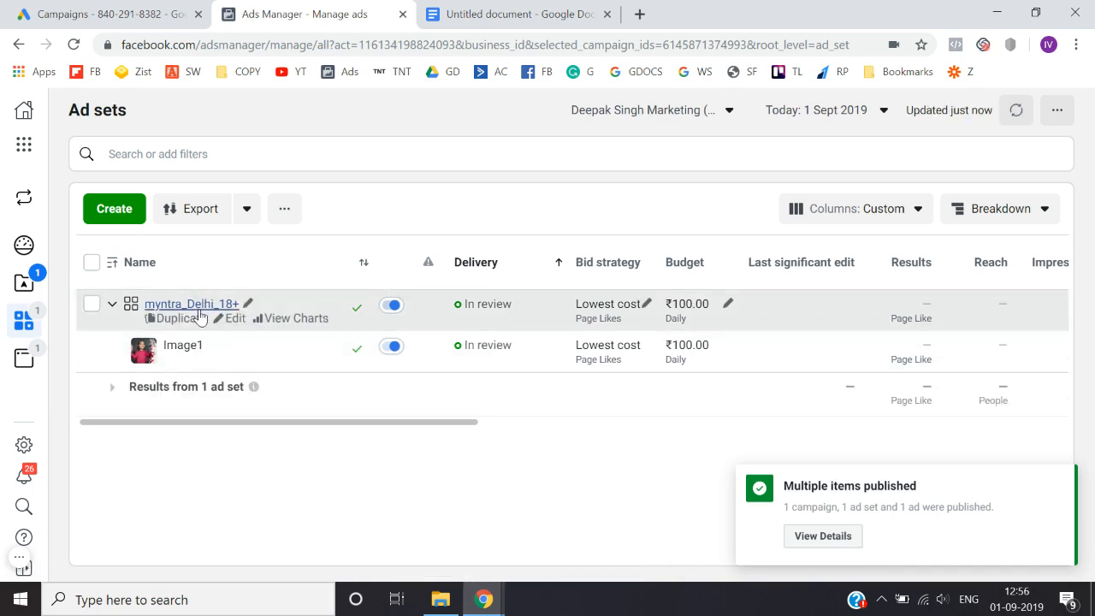
click(19, 44)
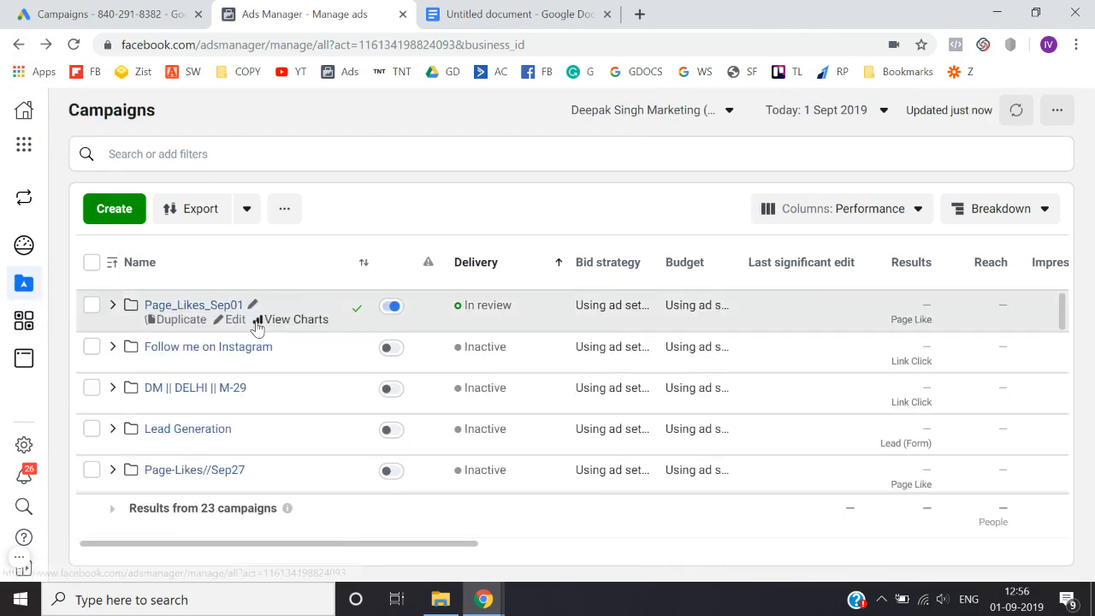
click(214, 306)
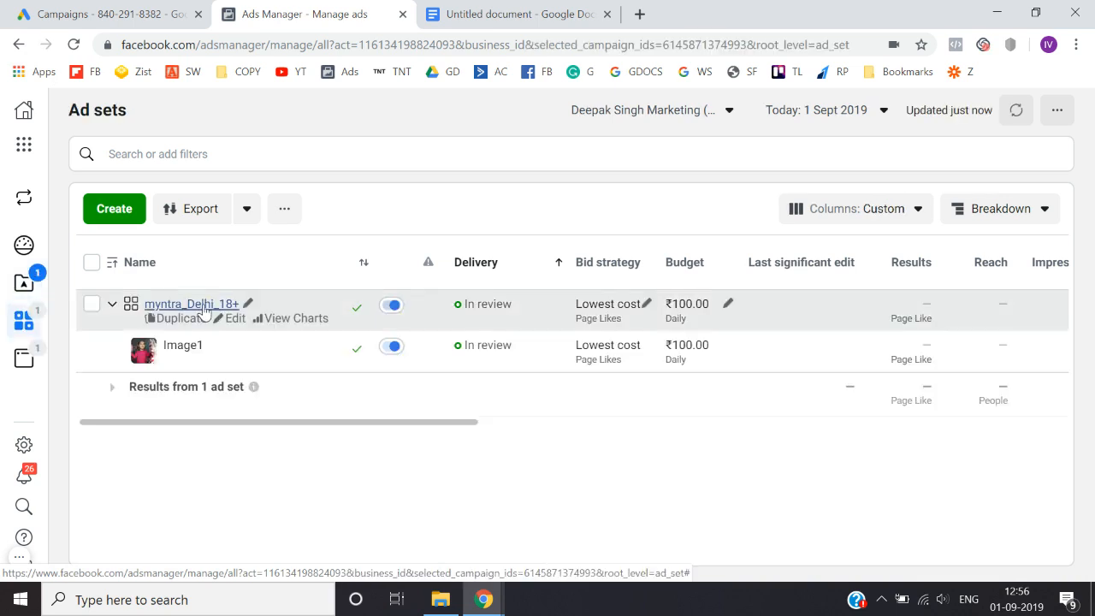
click(203, 306)
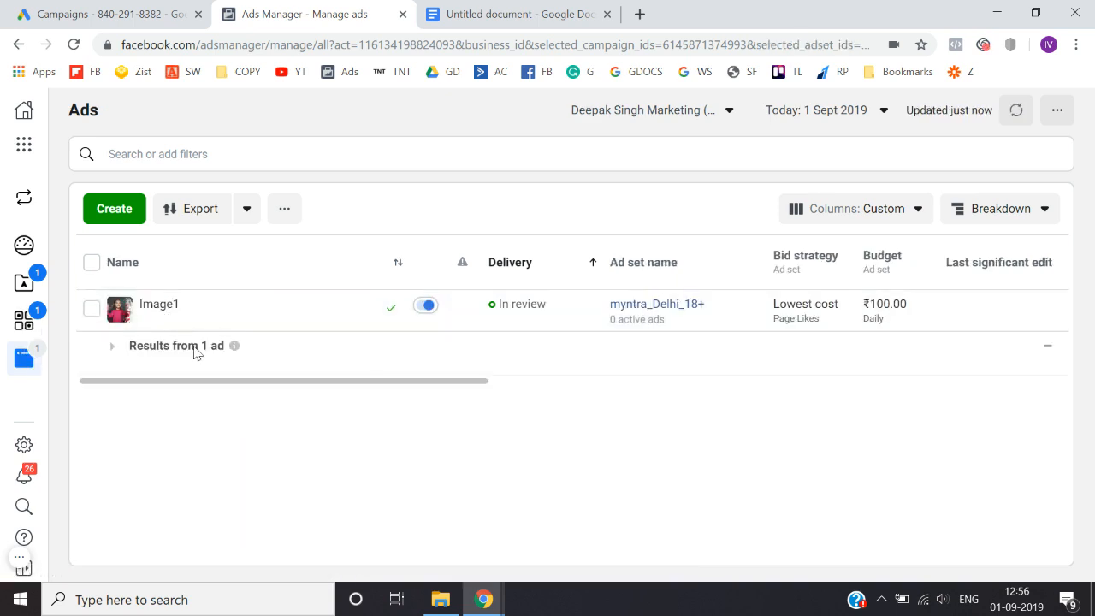
Review the Page_Likes_Sep01 structure again by moving through its campaign, ad set and ad levels
click(29, 285)
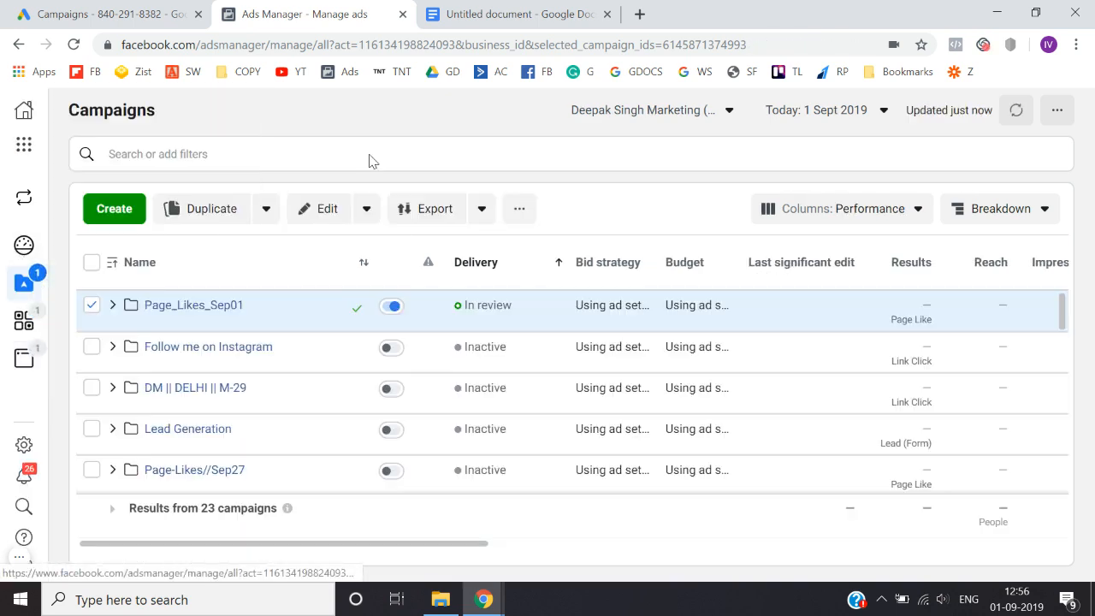
click(182, 308)
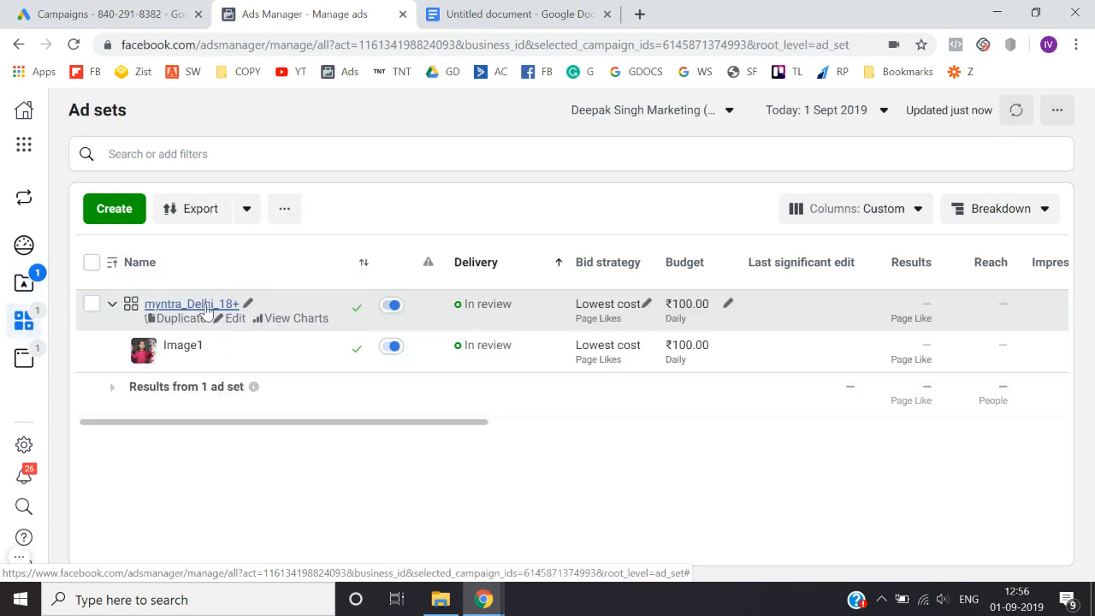
click(207, 306)
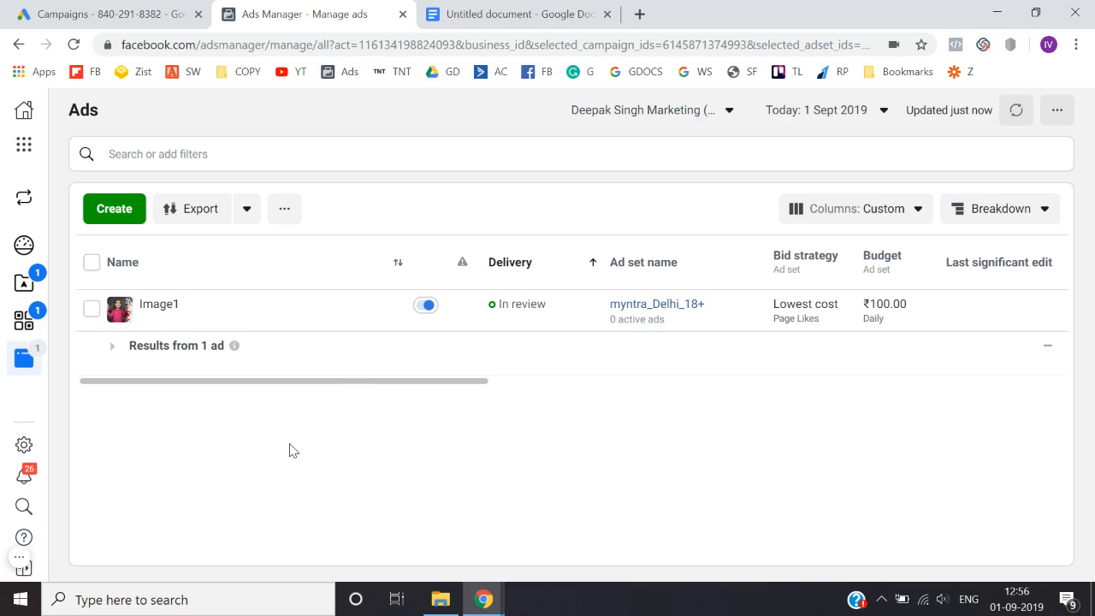
click(32, 330)
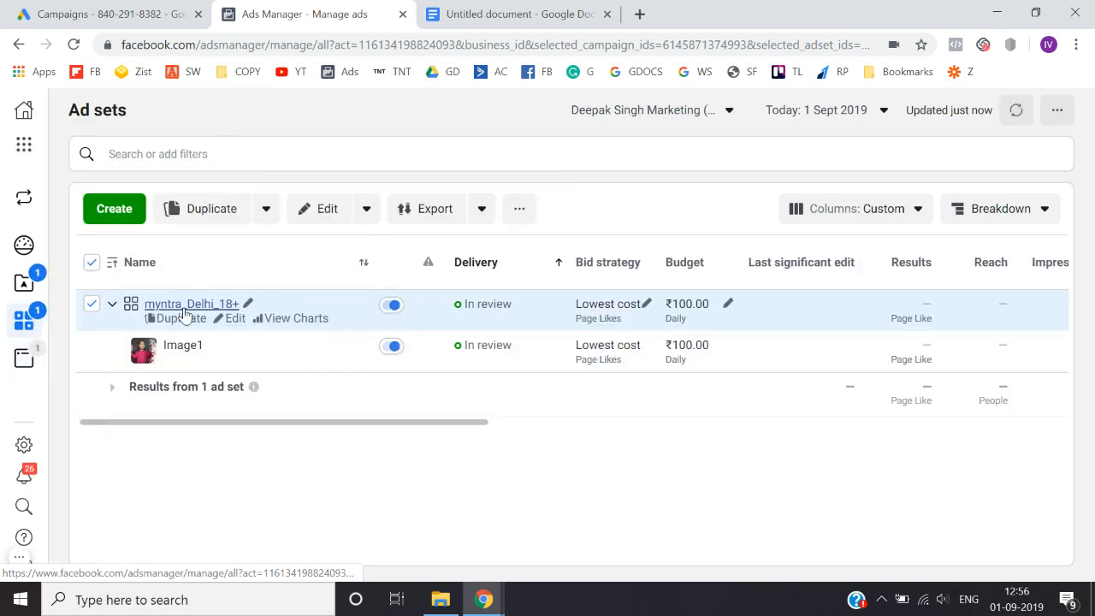
click(184, 309)
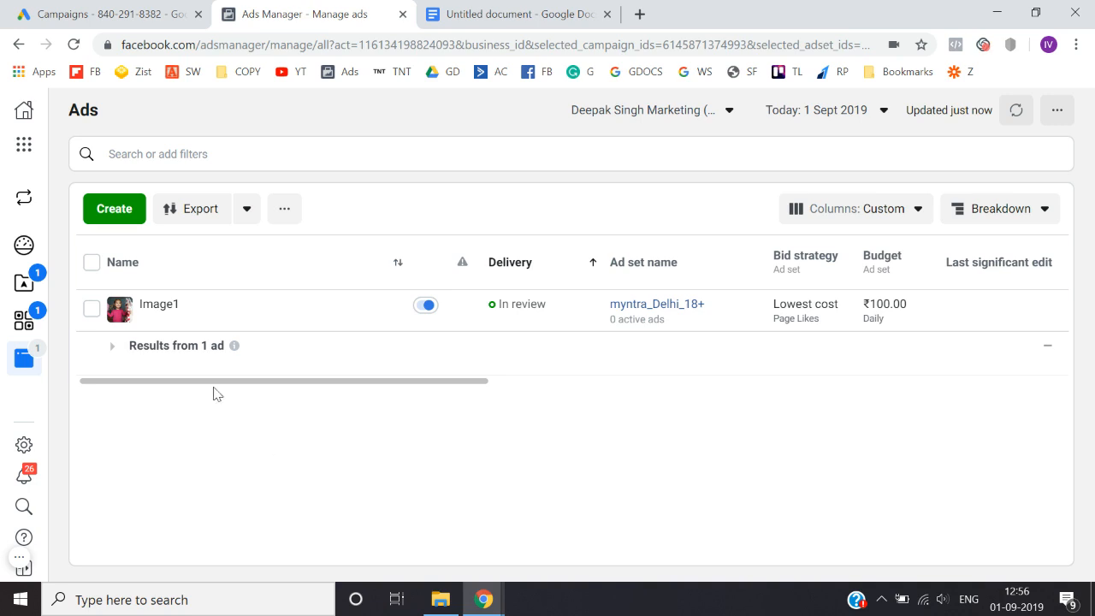
Duplicate the Image1 ad once into its original campaign and rename the copy as Image2
click(92, 311)
click(92, 310)
click(175, 318)
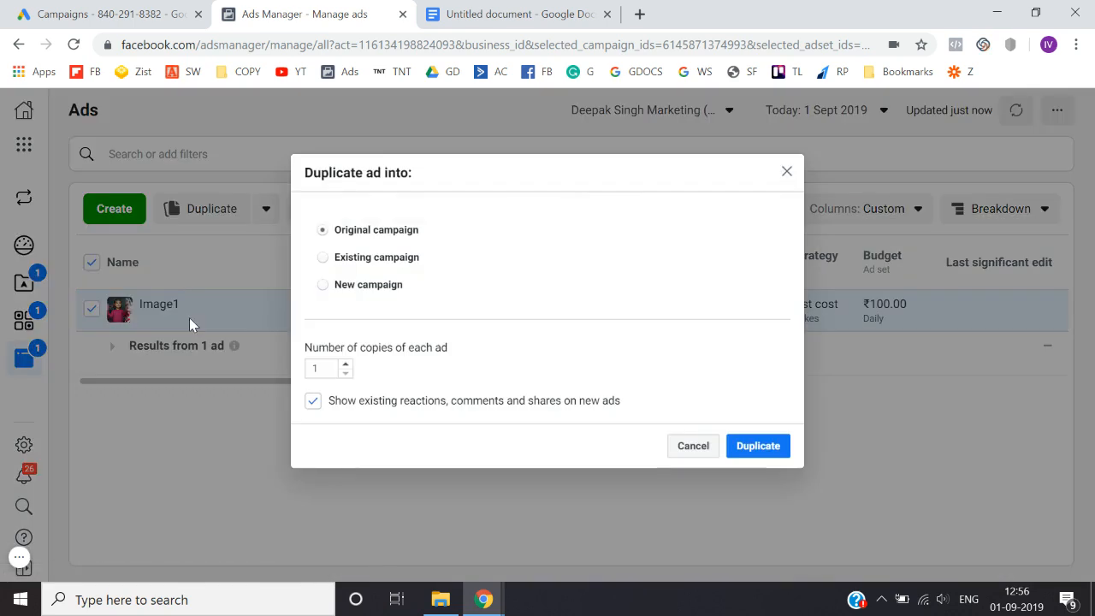
click(757, 446)
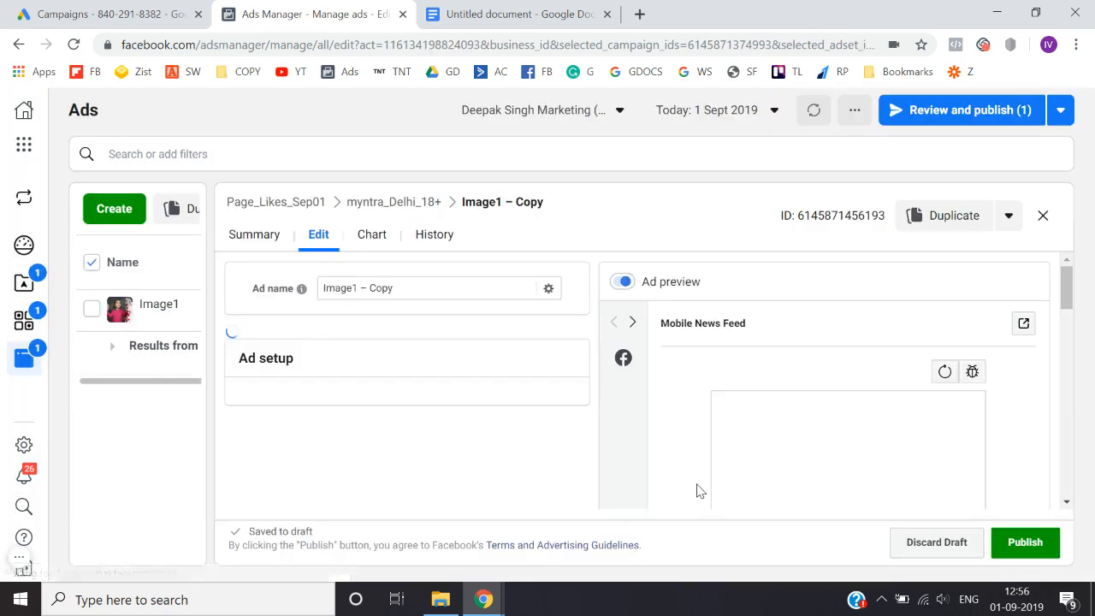
click(449, 289)
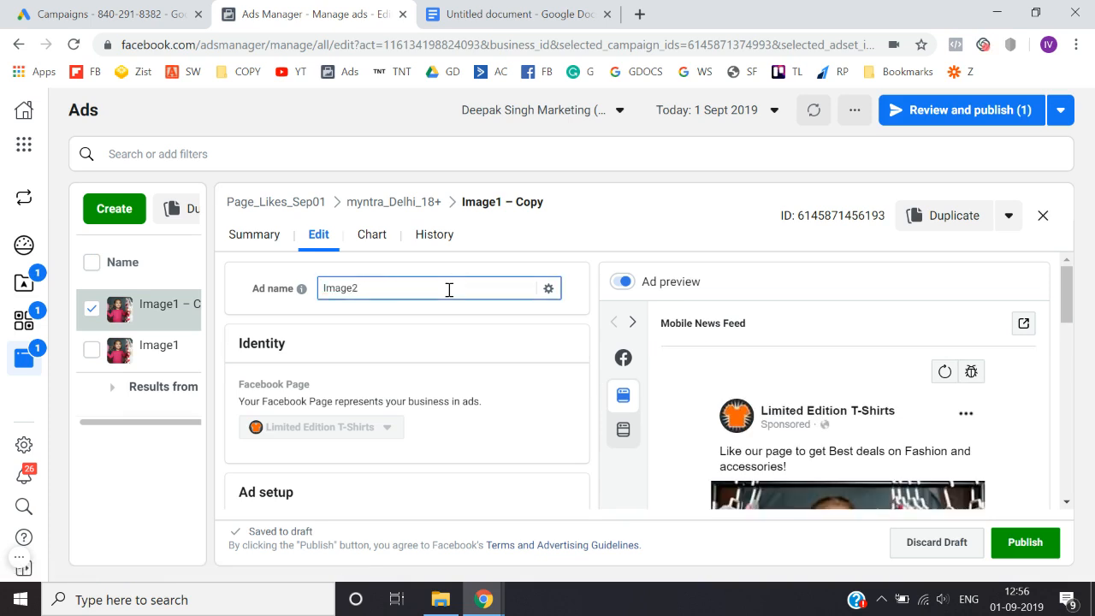
click(517, 353)
Replace Image2's picture with the 1000 × 495 stock photo of jumping men, found by searching free stock images for "fashion"
scroll(518, 352, down, 6)
scroll(518, 352, up, 2)
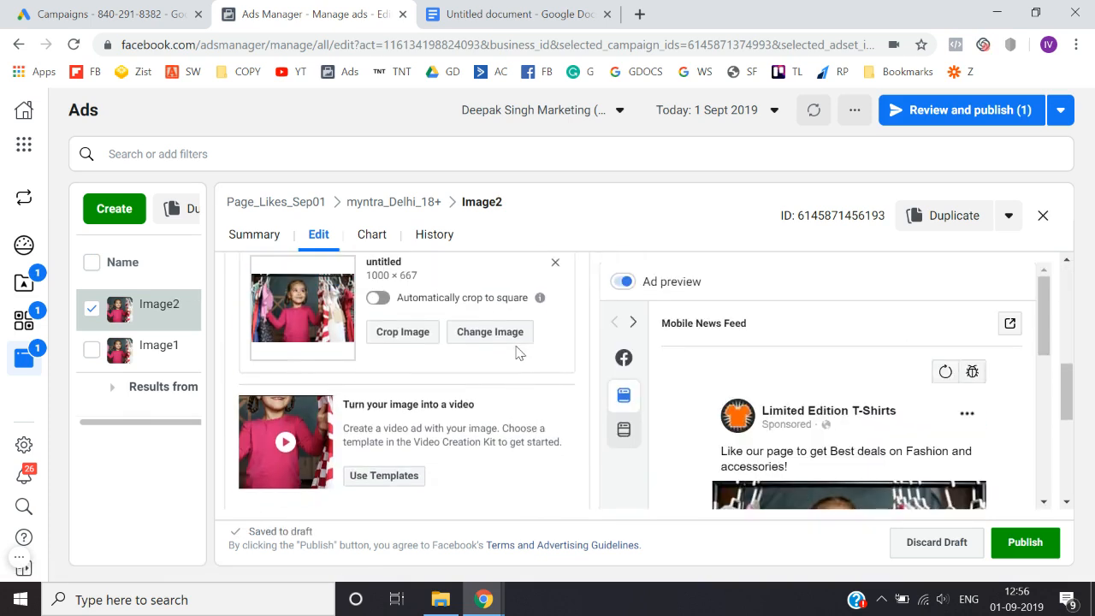
scroll(517, 353, up, 1)
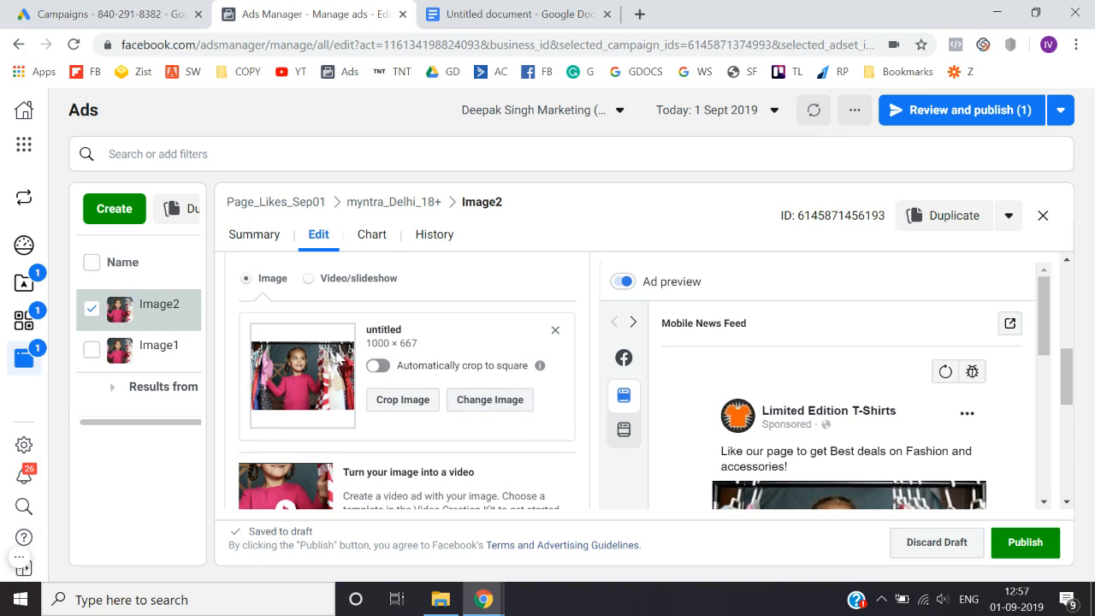
click(477, 404)
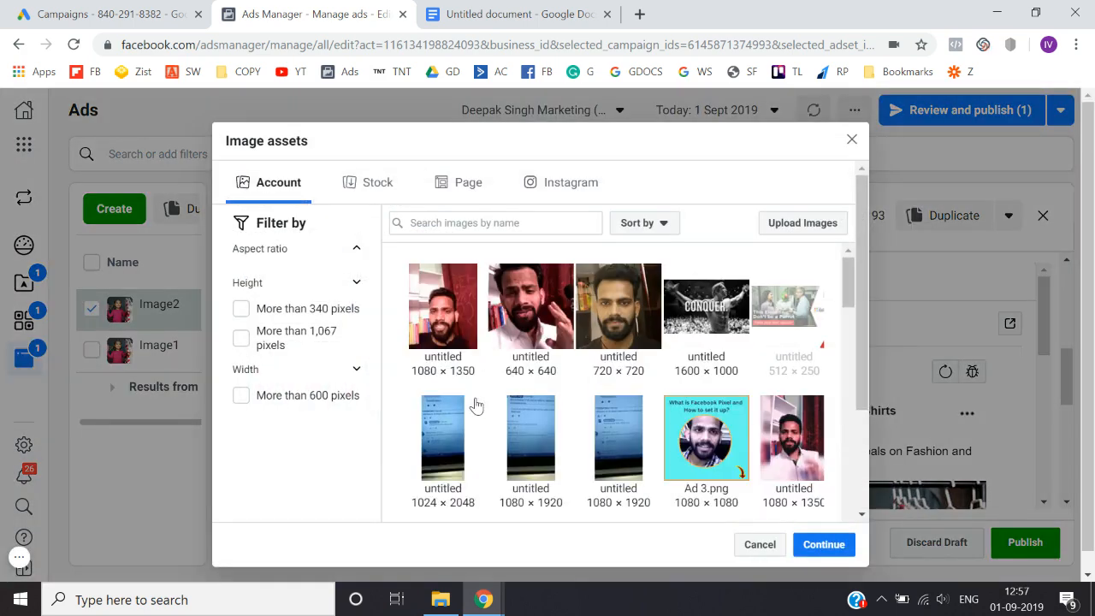
click(379, 183)
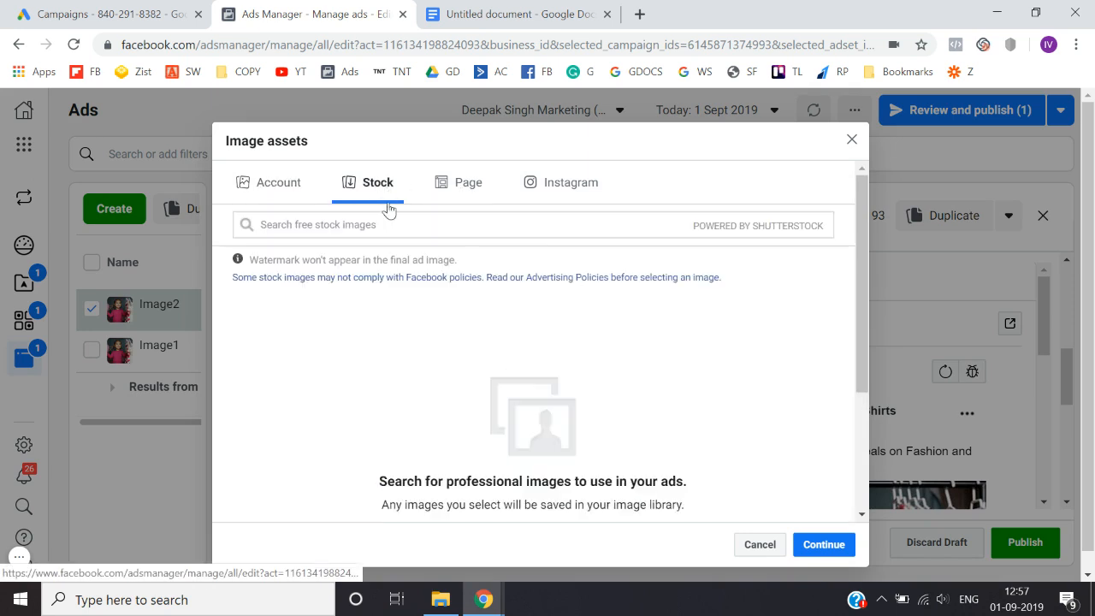
click(416, 226)
text(f)
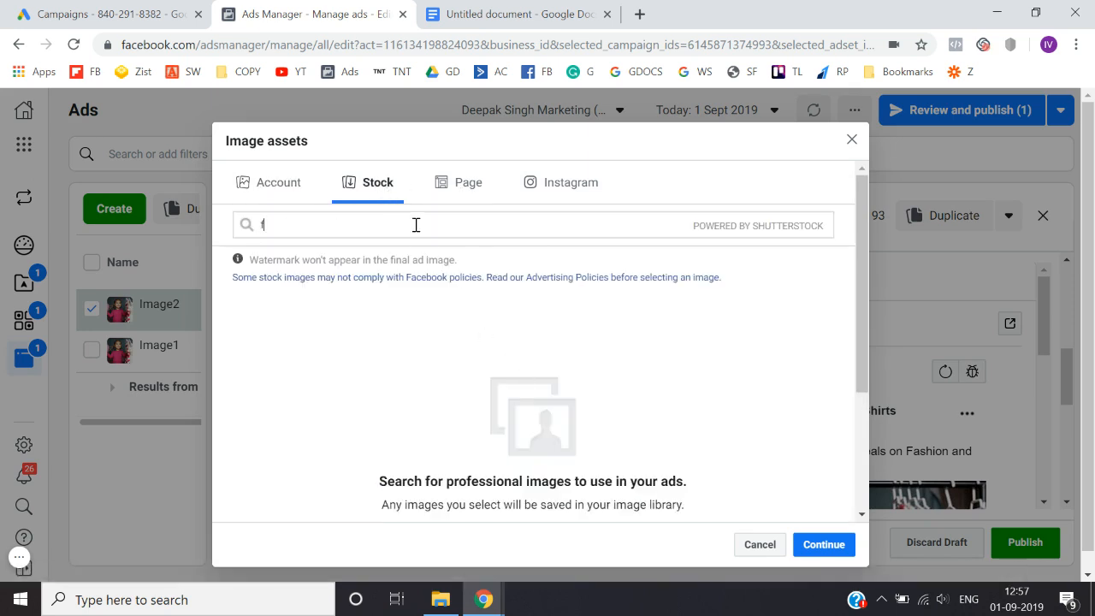
text(ash)
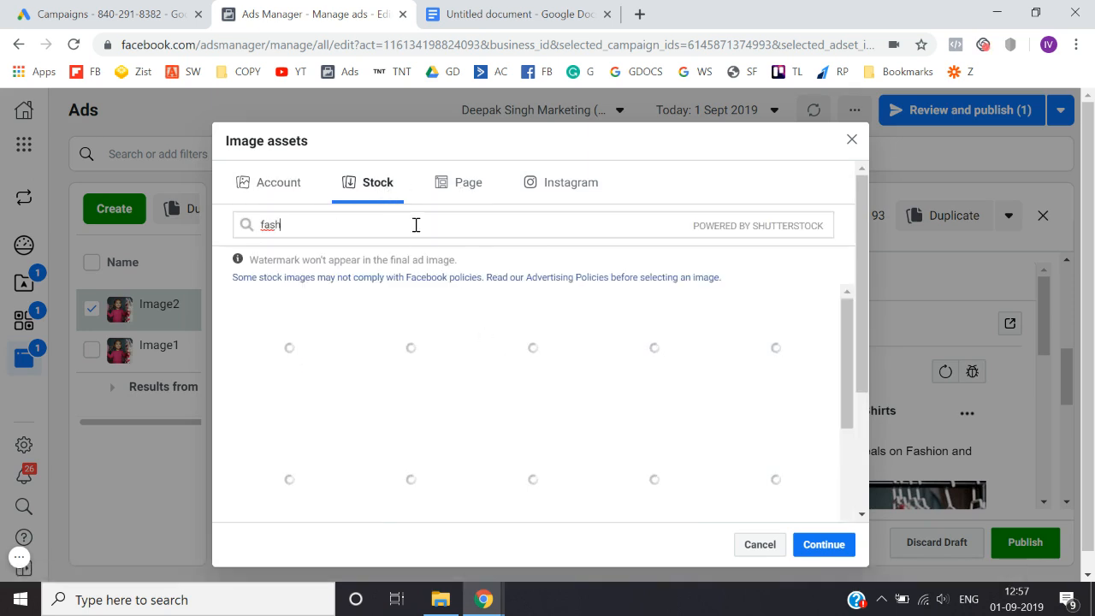
text(ion)
double_click(416, 225)
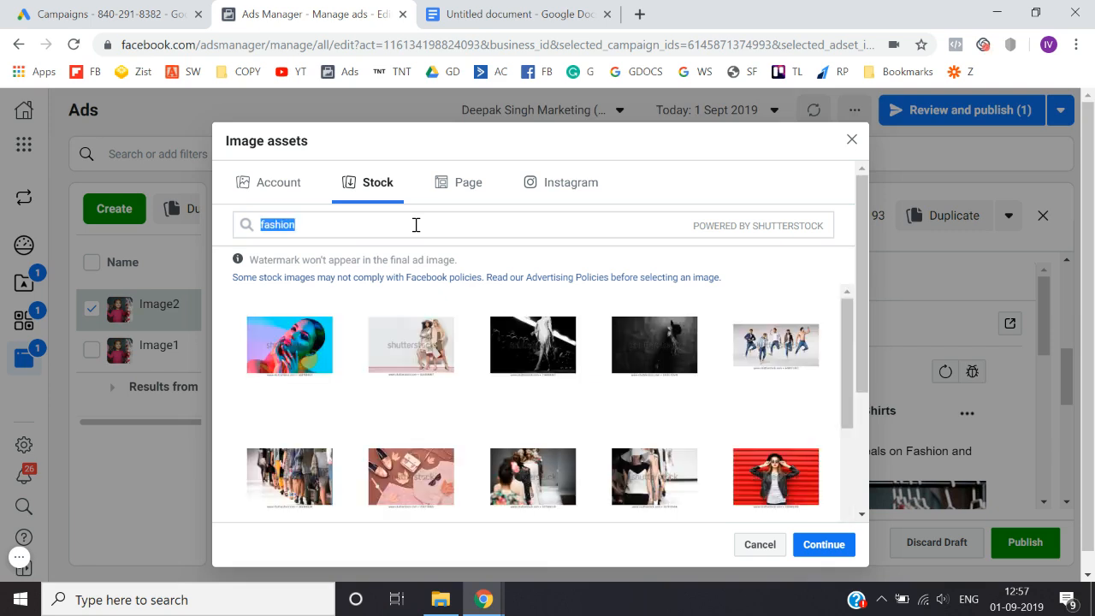
click(795, 363)
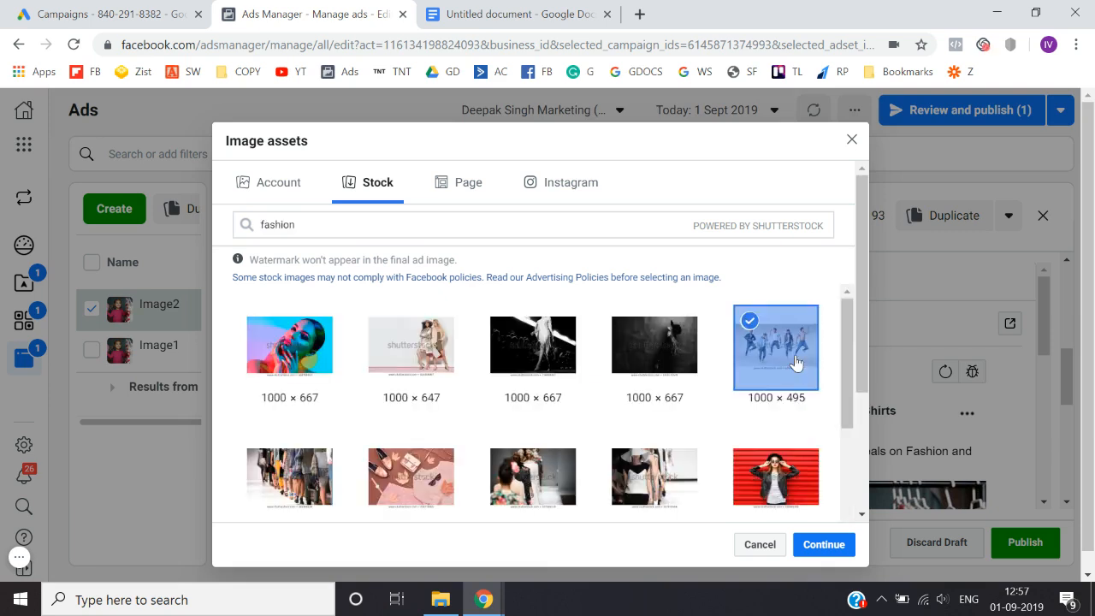
click(824, 546)
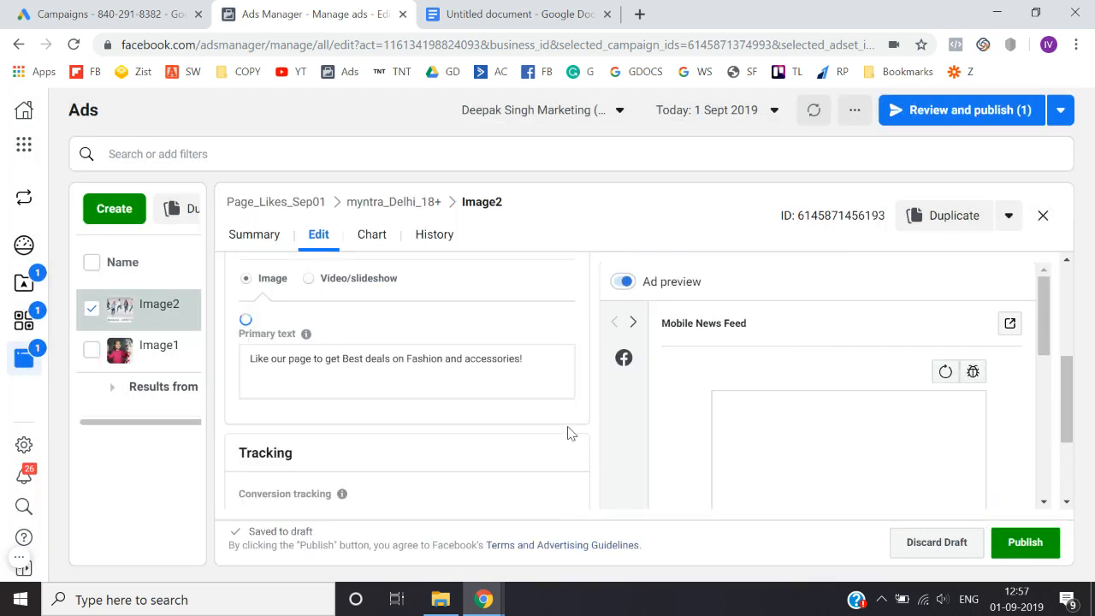
Check Image2's preview and primary text, and publish the ad
scroll(569, 433, down, 2)
scroll(758, 457, down, 2)
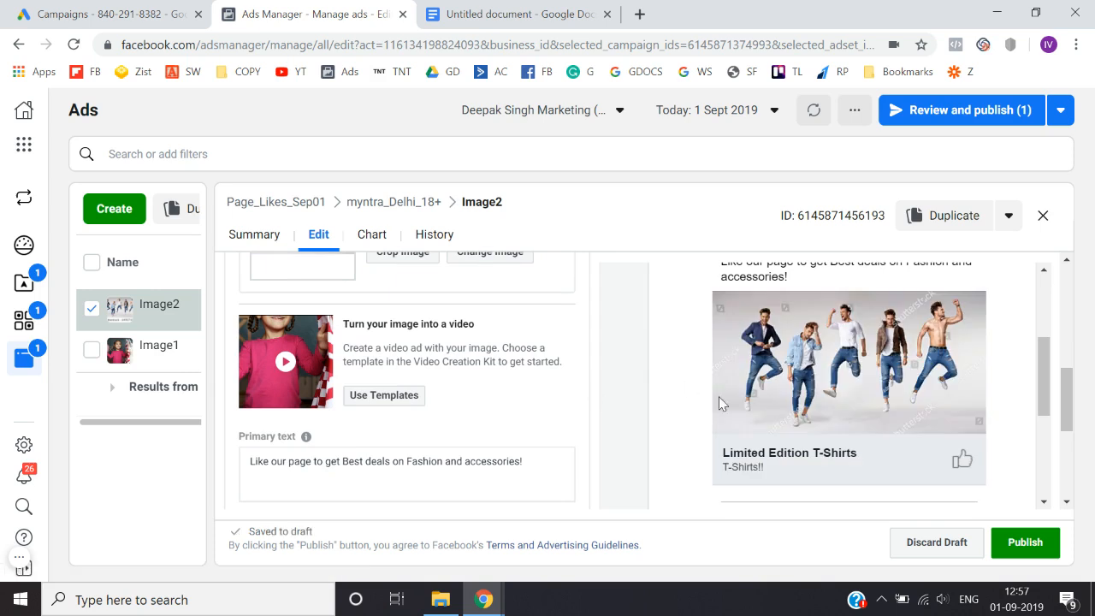
scroll(552, 409, down, 2)
scroll(552, 409, up, 1)
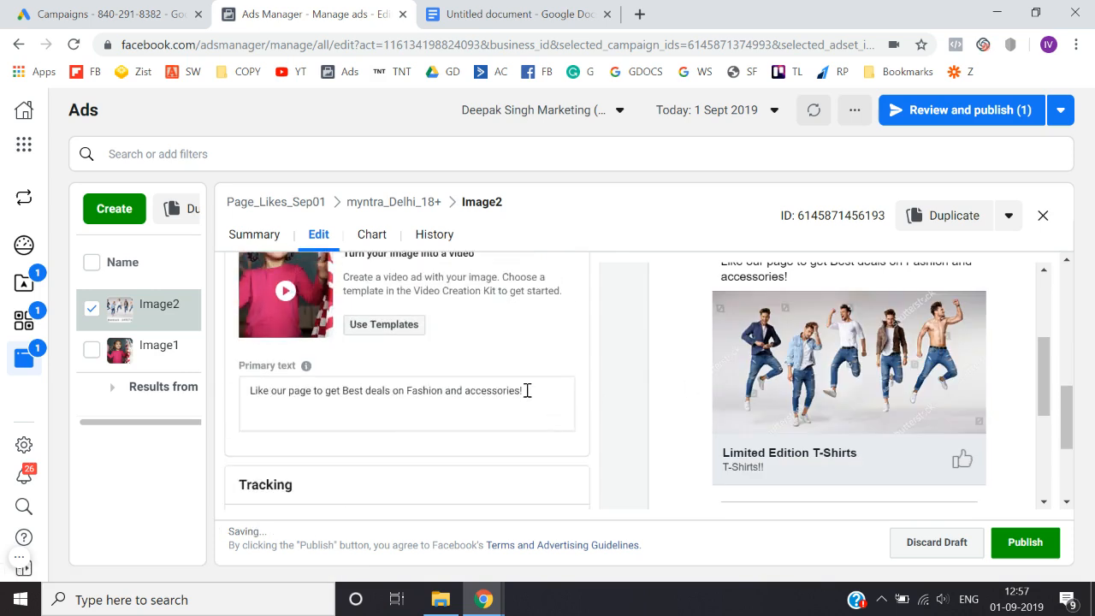
click(527, 390)
key(ctrl+a)
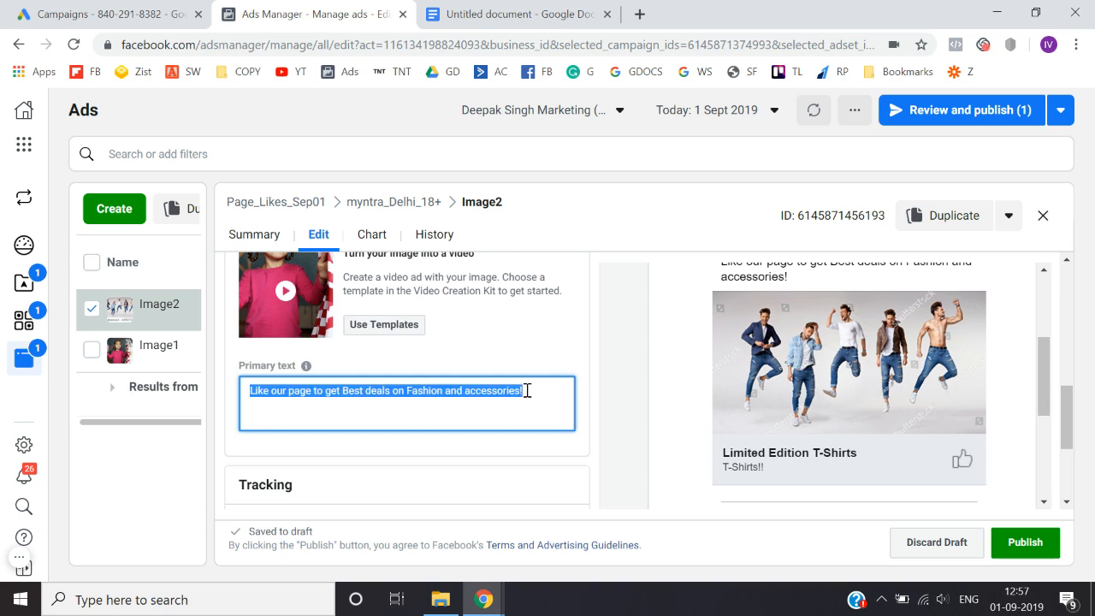
click(651, 474)
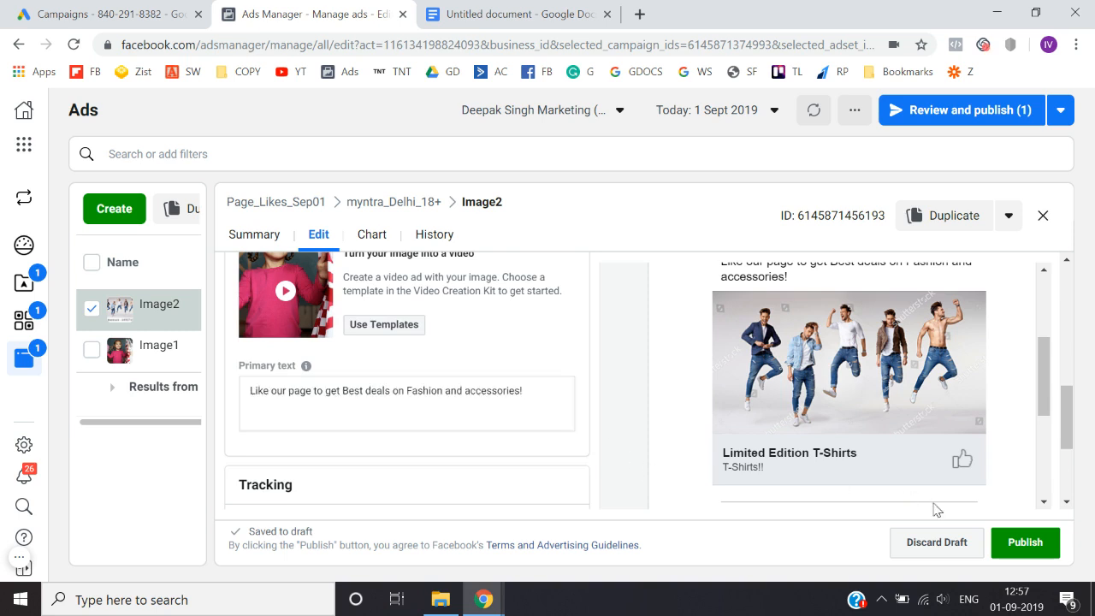
click(1019, 547)
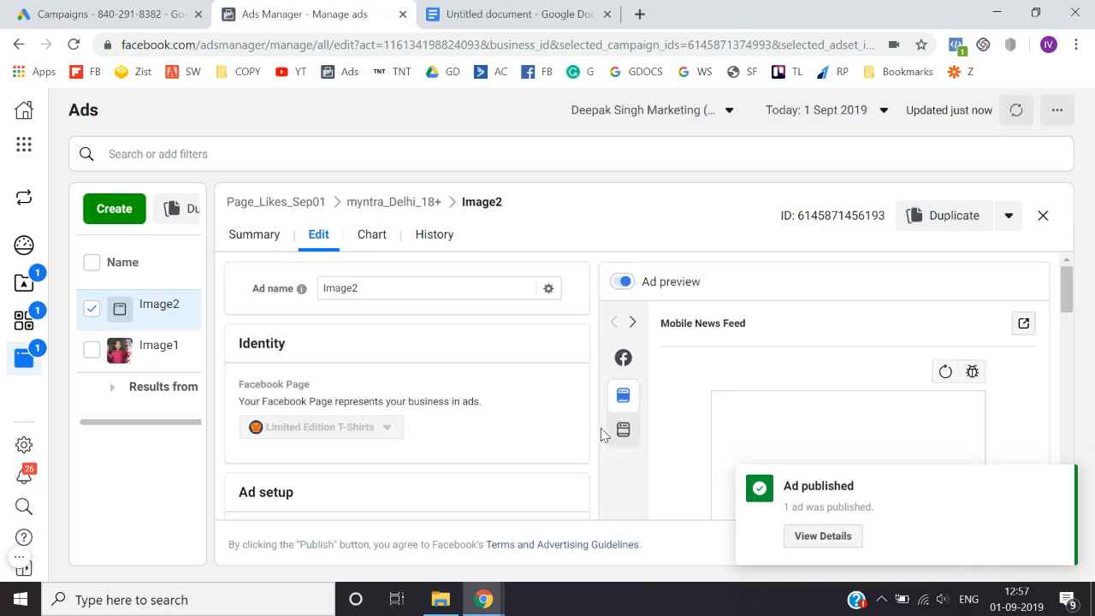
click(1043, 217)
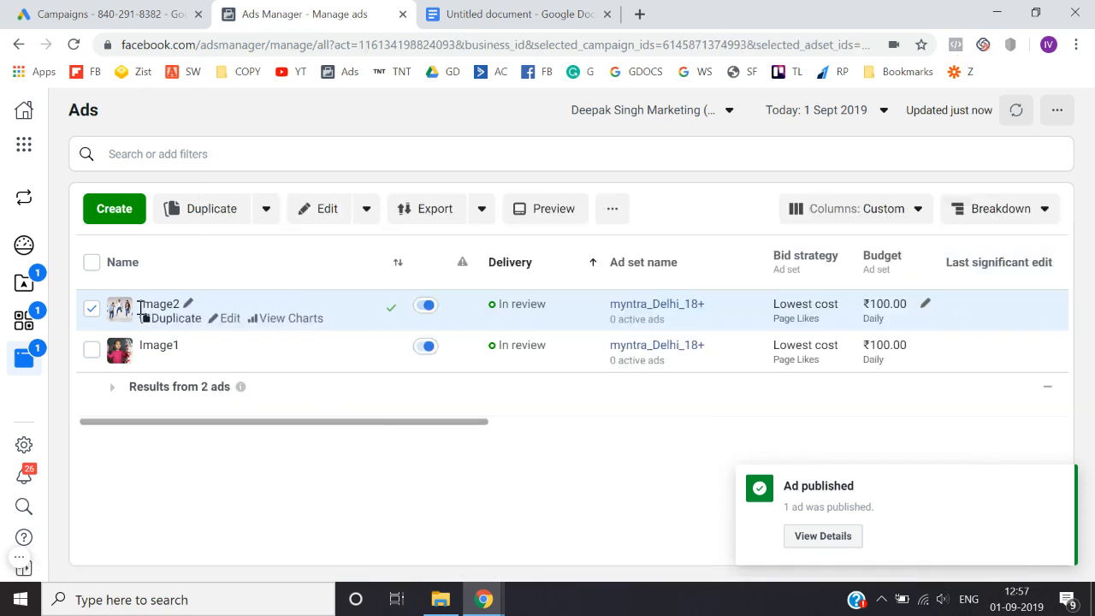
Examine the Image1 and Image2 ads at both the myntra_Delhi_18+ ad set level and the ad level
click(28, 322)
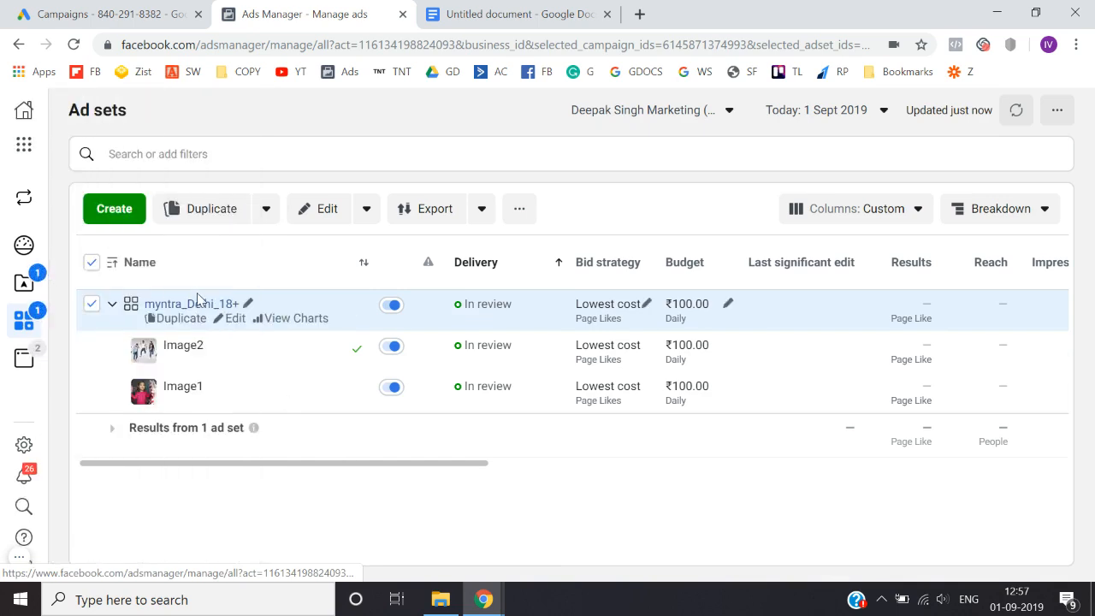
click(193, 308)
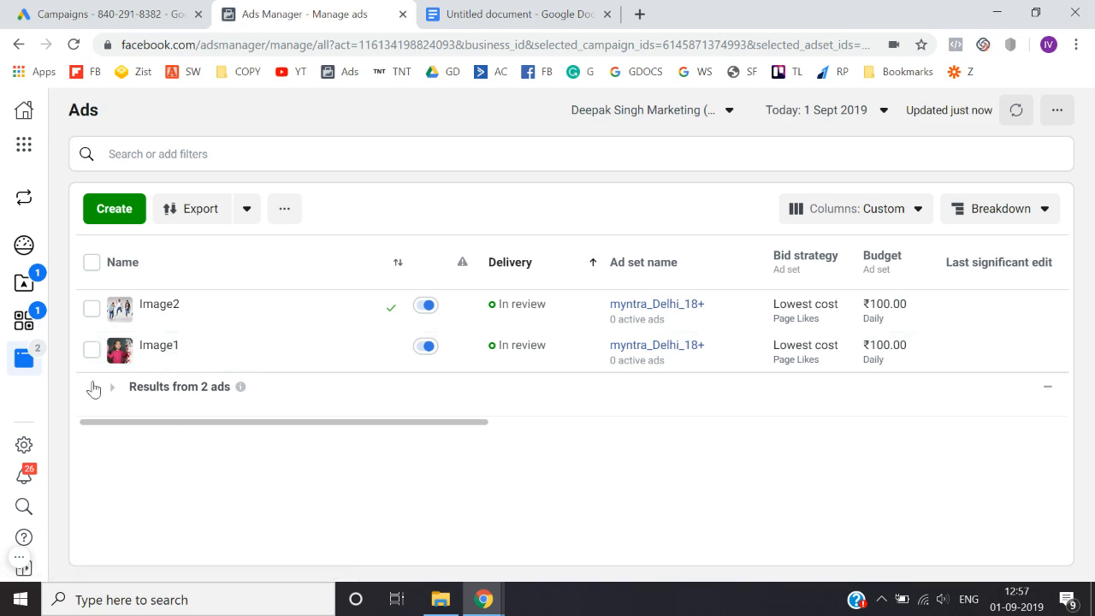
click(21, 323)
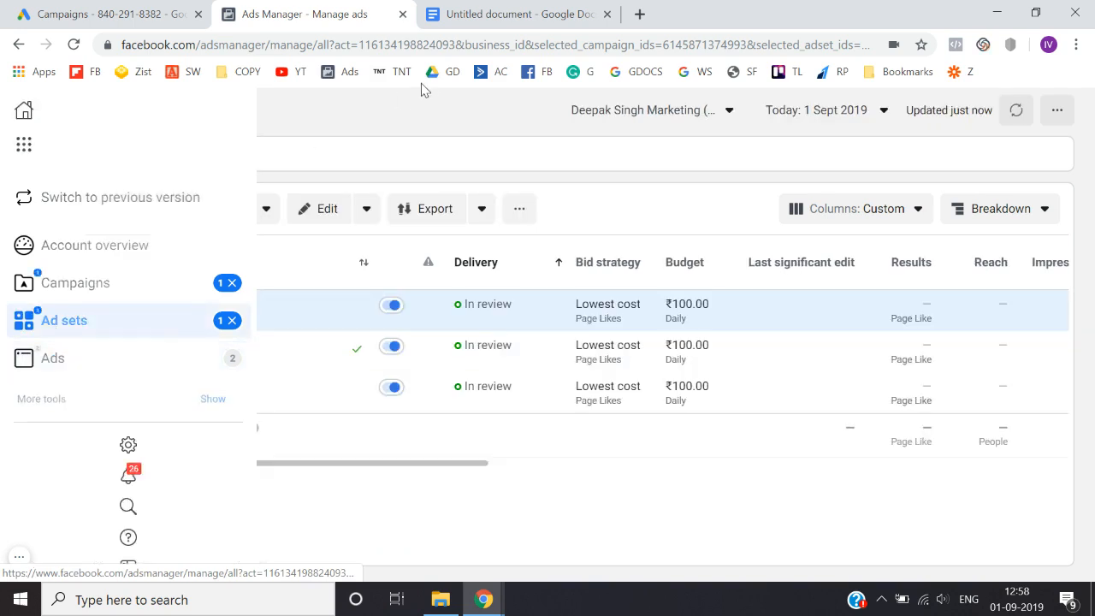
click(180, 304)
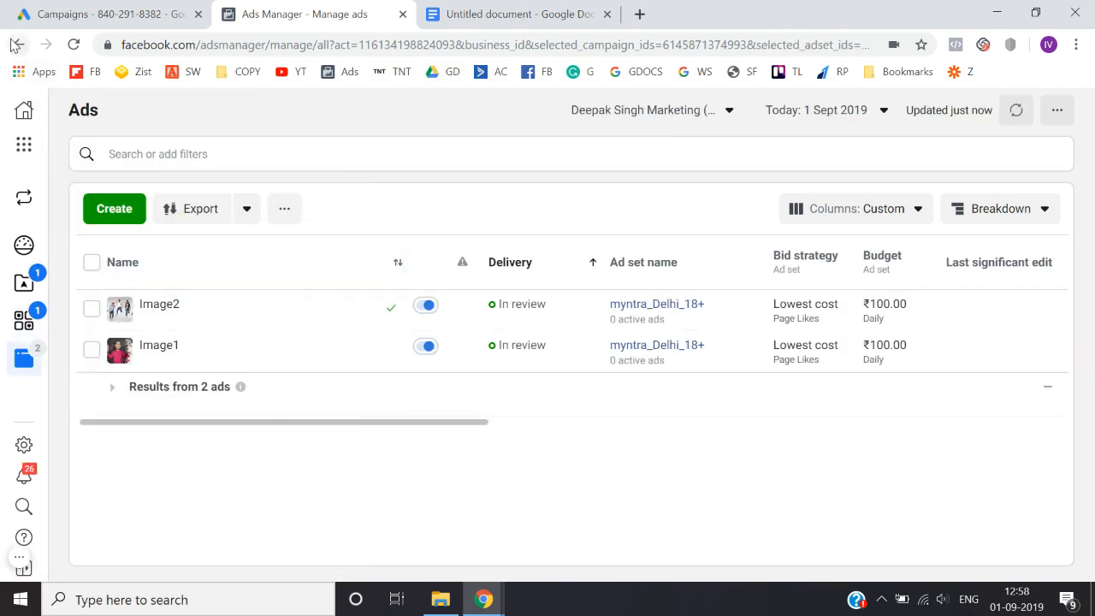
click(19, 44)
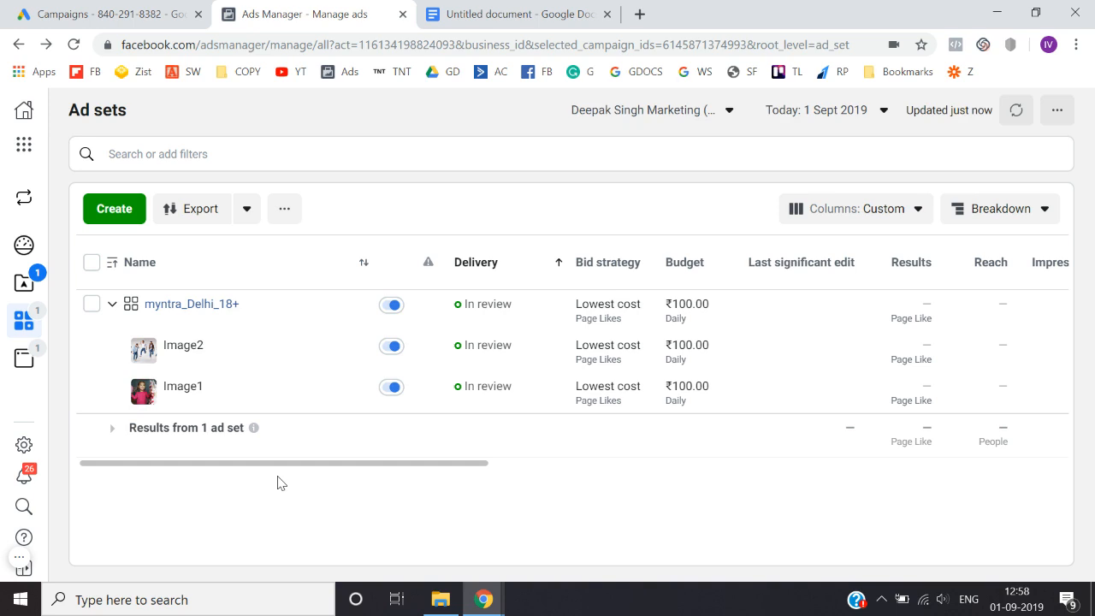
Duplicate the myntra_Delhi_18+ ad set once into its original Page_Likes_Sep01 campaign
click(112, 304)
mouse_move(175, 322)
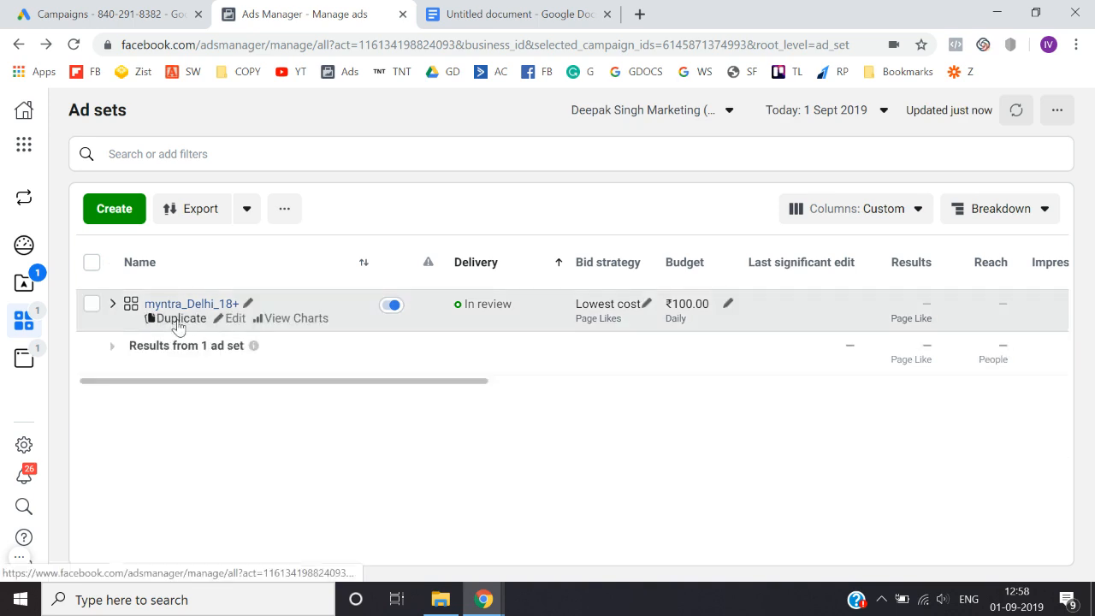
click(24, 283)
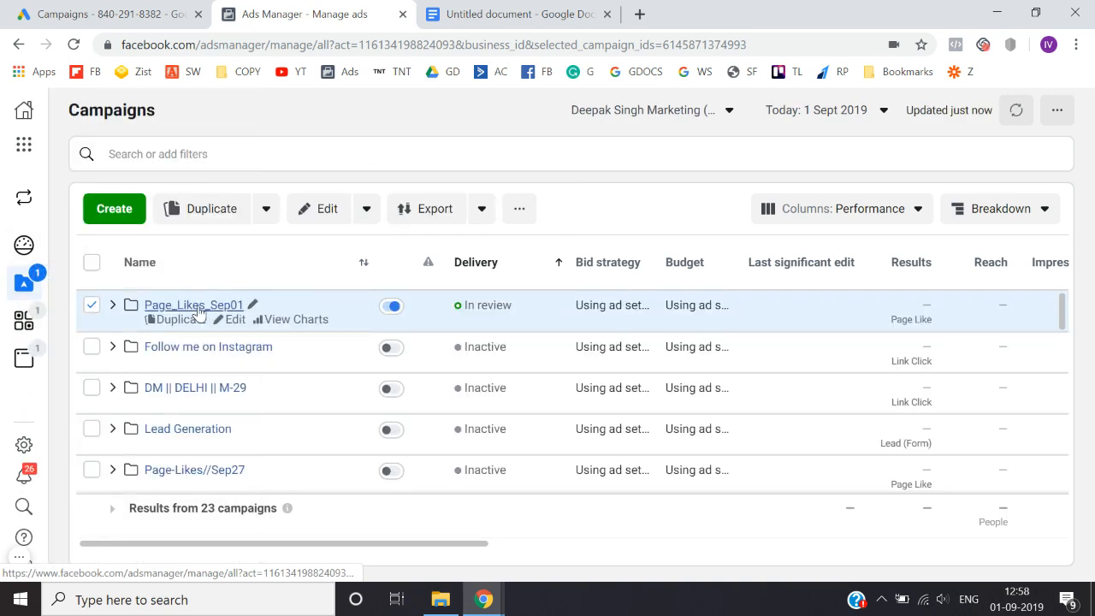
click(197, 308)
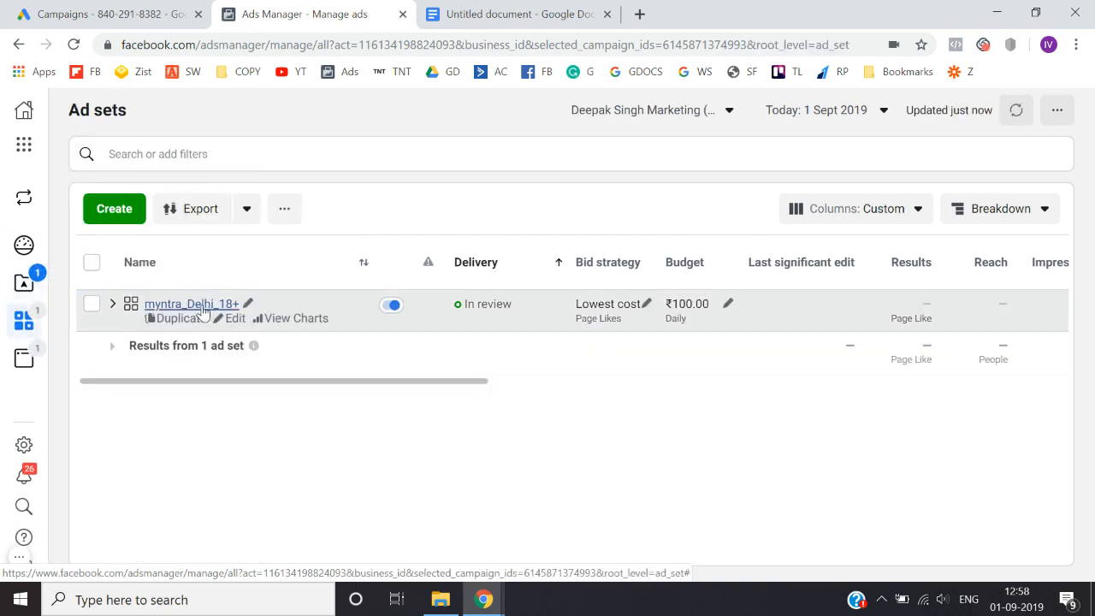
click(190, 318)
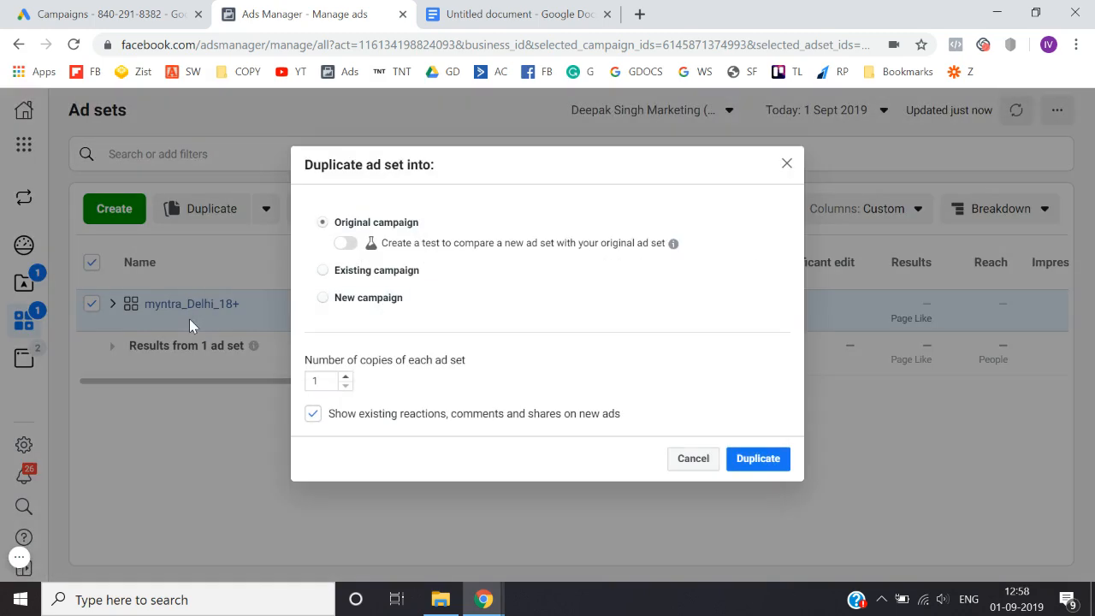
click(763, 465)
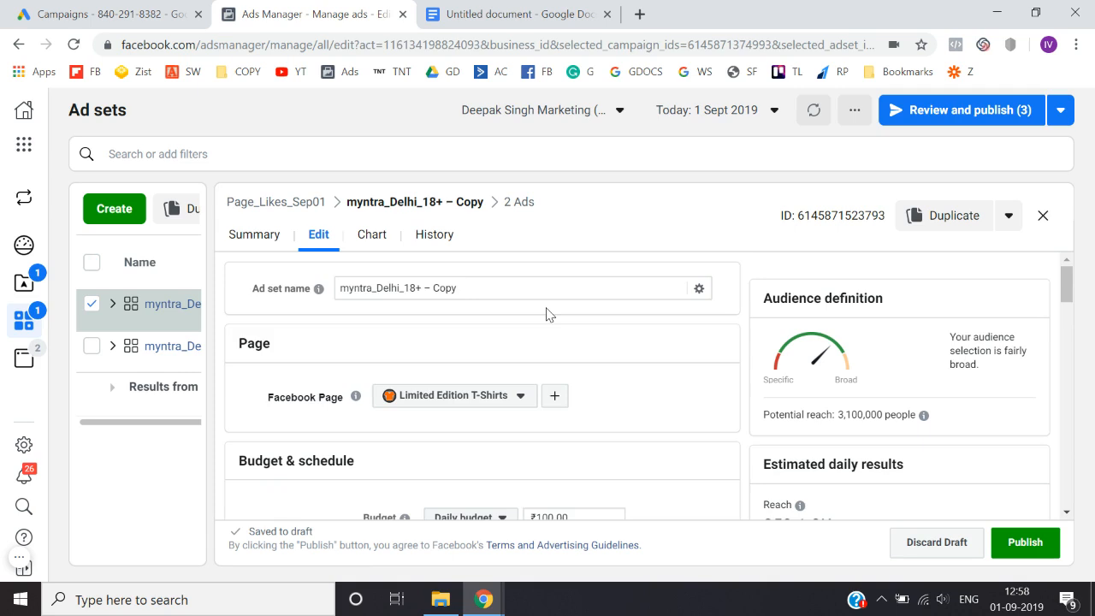
Switch the duplicated ad set from the saved audience to a new audience and set its location to Delhi
scroll(547, 314, down, 15)
scroll(548, 314, up, 1)
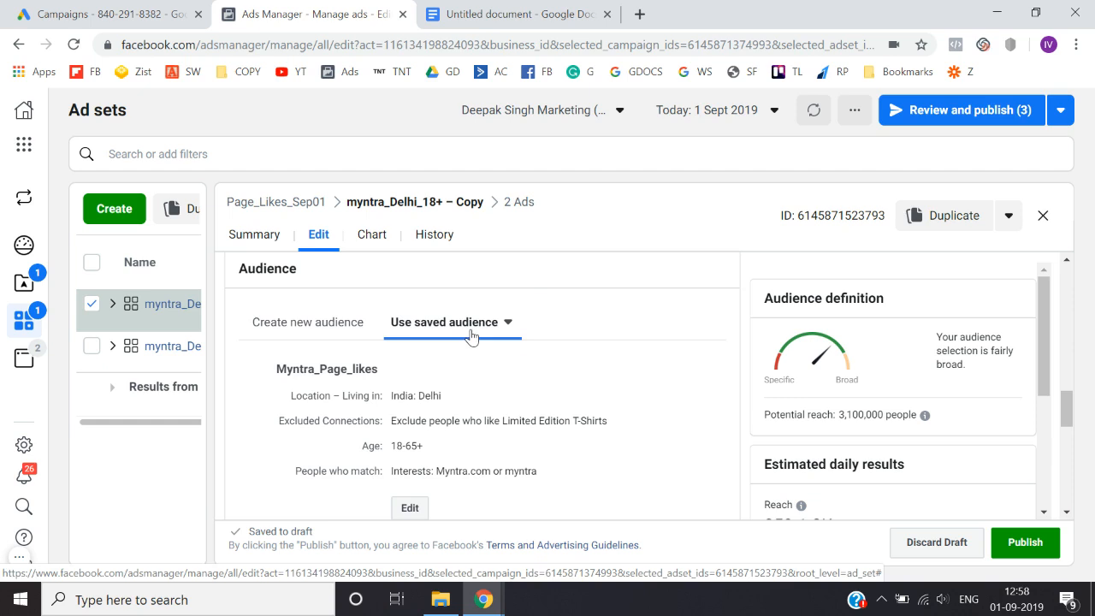
click(299, 340)
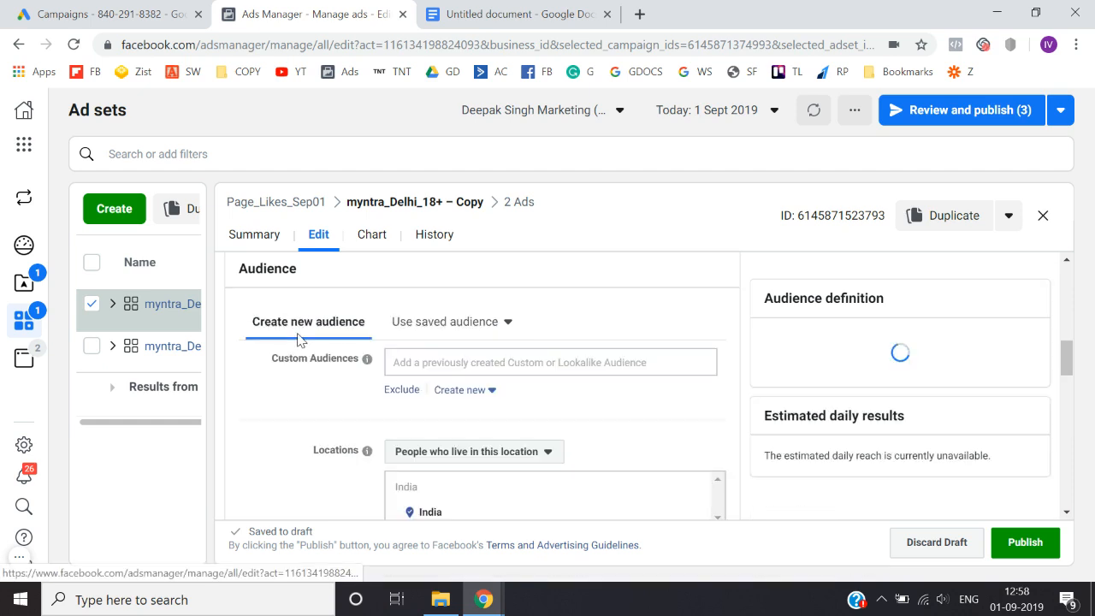
scroll(301, 456, down, 3)
scroll(302, 456, down, 3)
scroll(300, 451, up, 4)
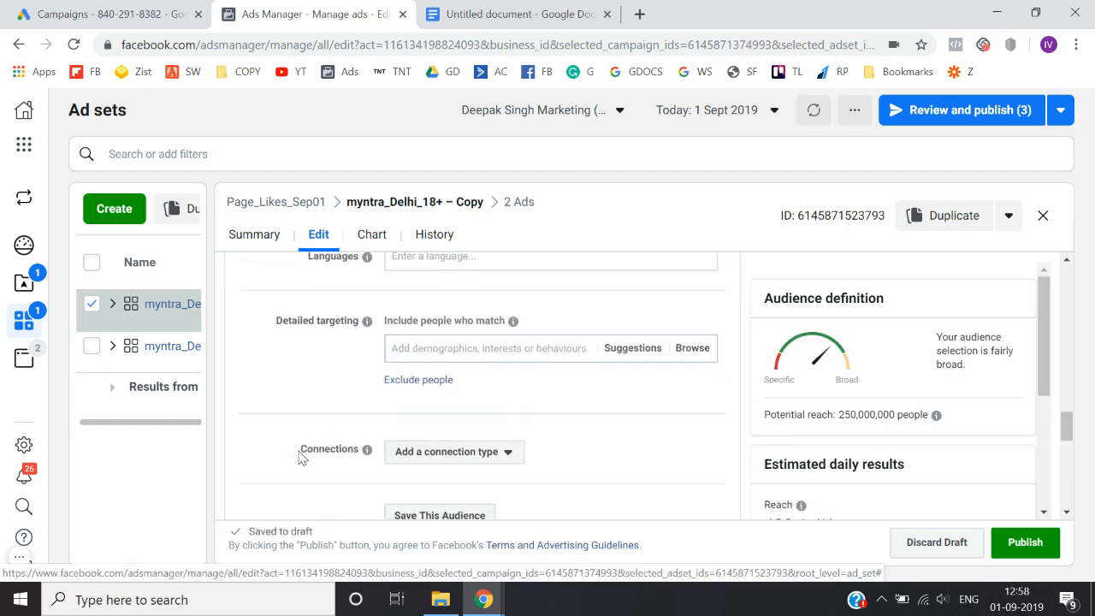
scroll(291, 391, up, 1)
click(508, 362)
text(delhi)
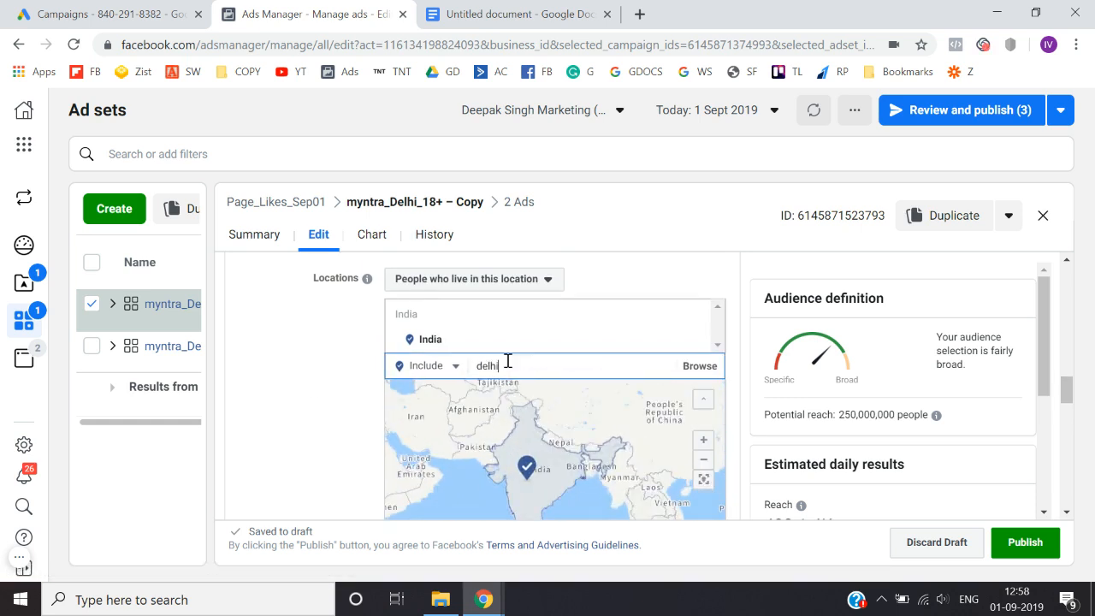
click(523, 396)
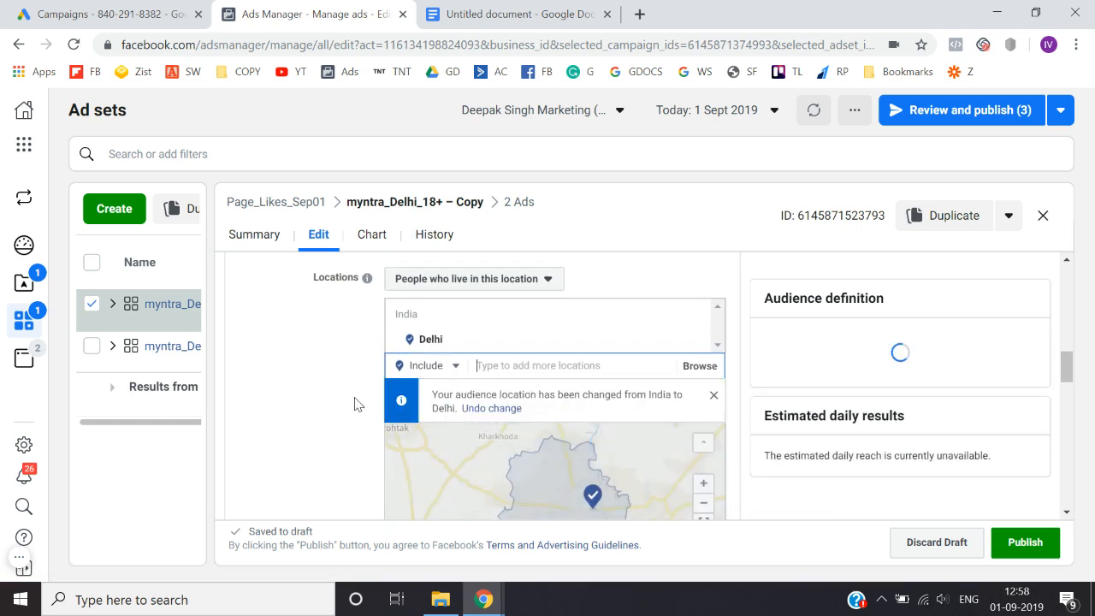
click(714, 399)
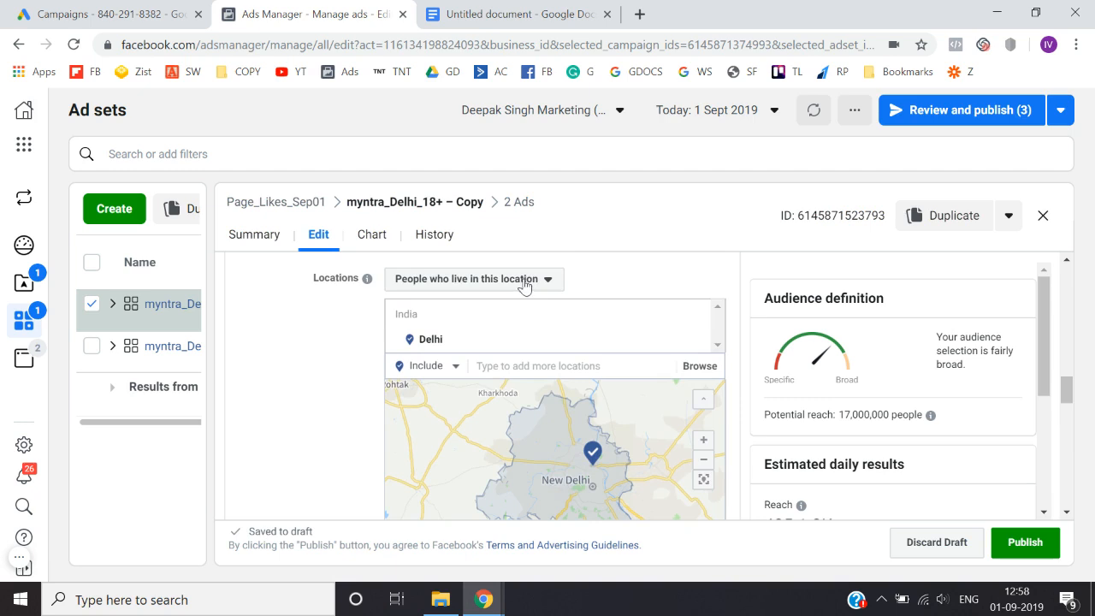
Add the T-shirt interest to the audience's detailed targeting and look through the related interest suggestions
scroll(293, 383, down, 4)
scroll(294, 383, down, 1)
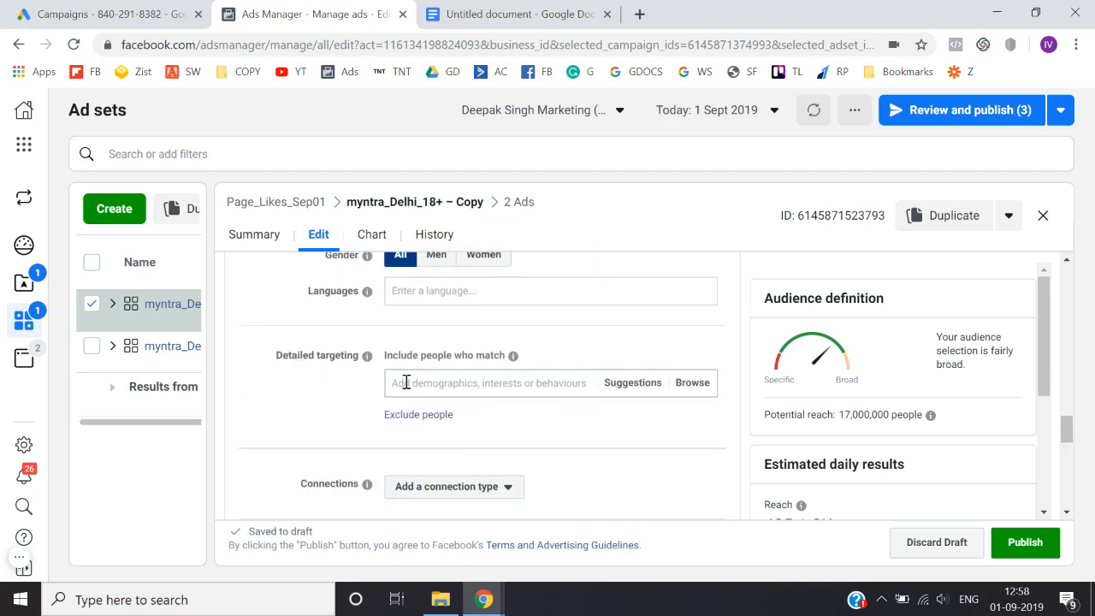
text(tshirts)
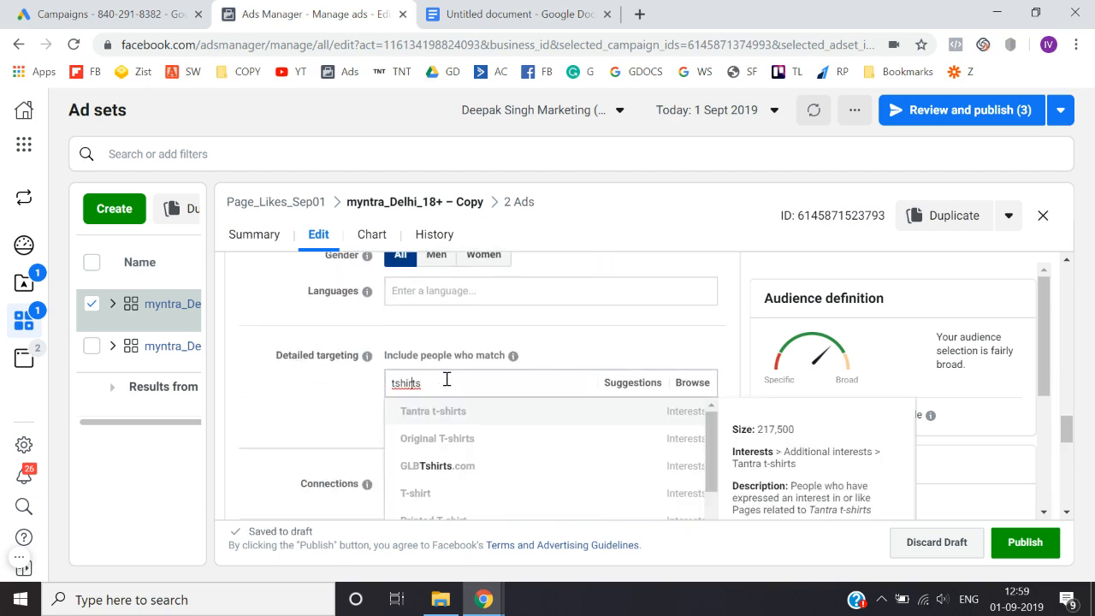
scroll(452, 464, down, 1)
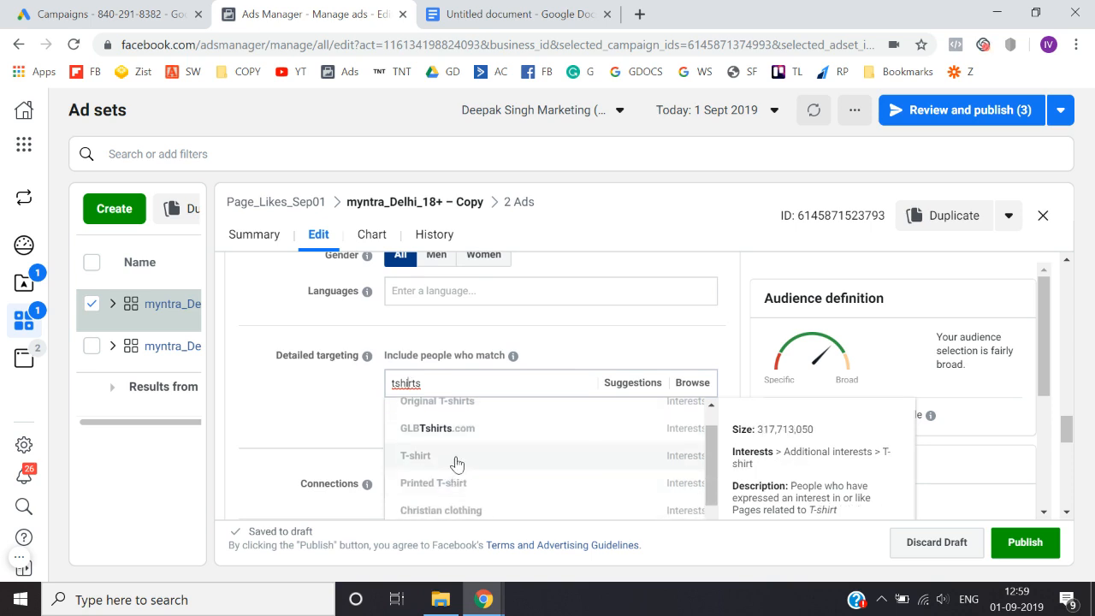
click(457, 464)
click(602, 446)
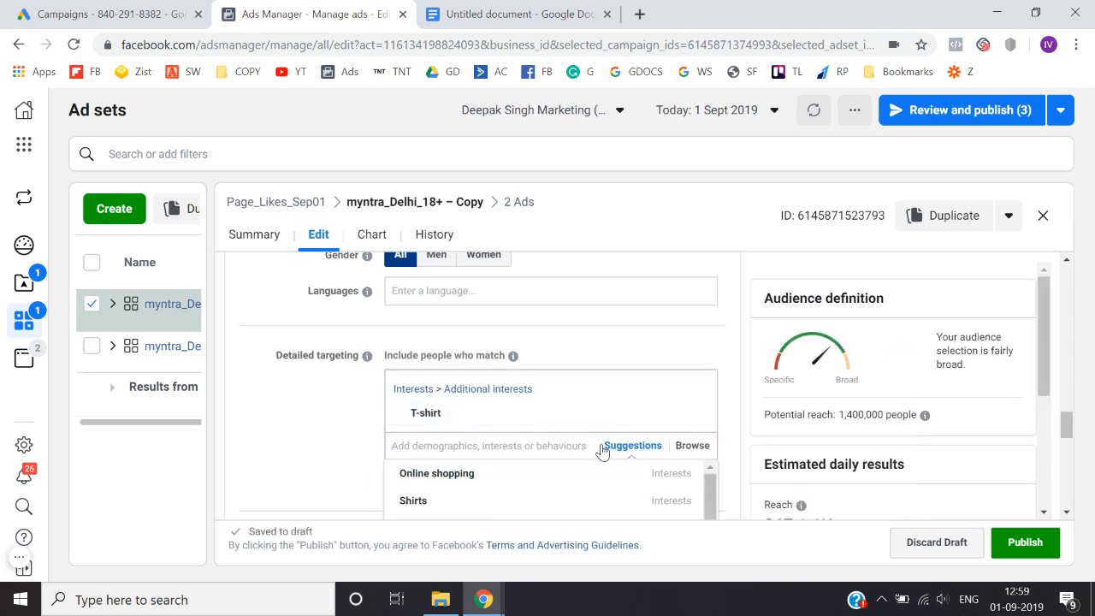
scroll(518, 496, down, 1)
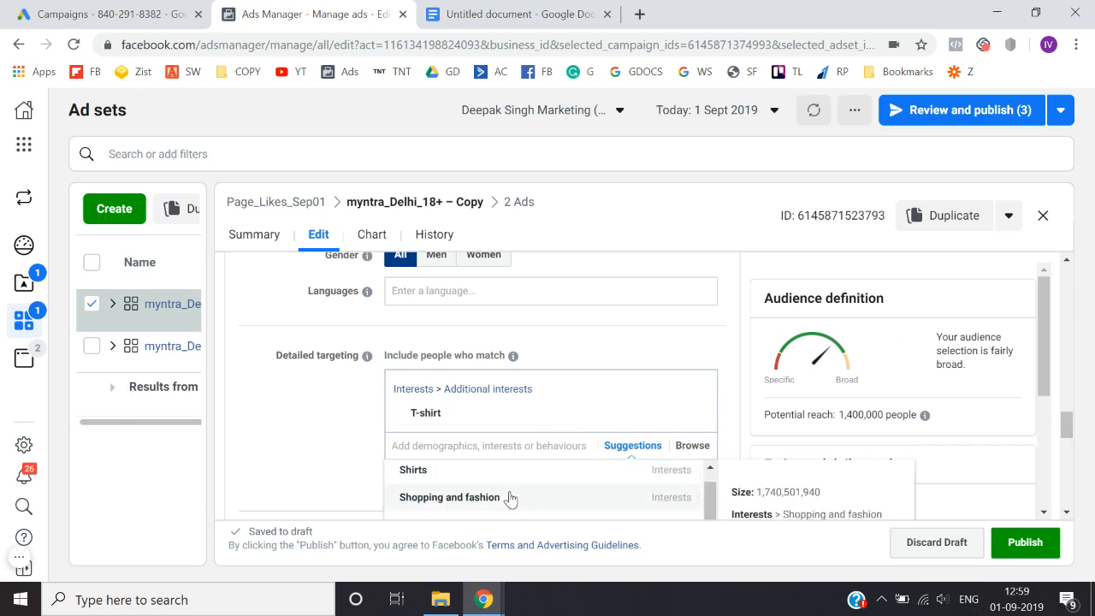
scroll(511, 498, down, 3)
scroll(509, 499, down, 1)
scroll(509, 499, up, 6)
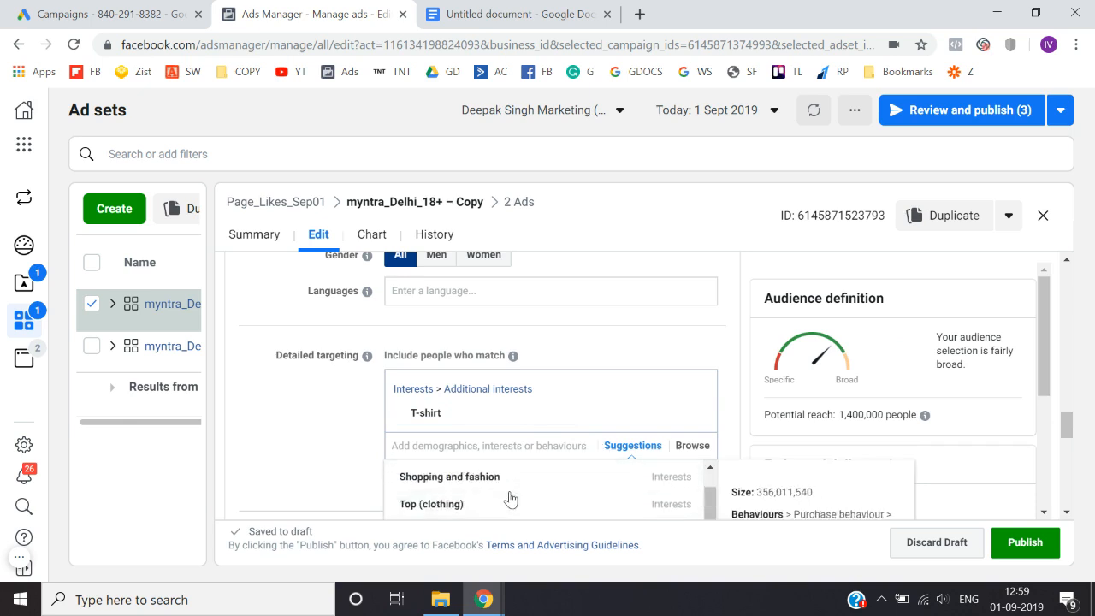
Add the Printed T-shirt interest to the audience's detailed targeting, found by searching for "tshirts"
click(489, 443)
text(printed tshirts)
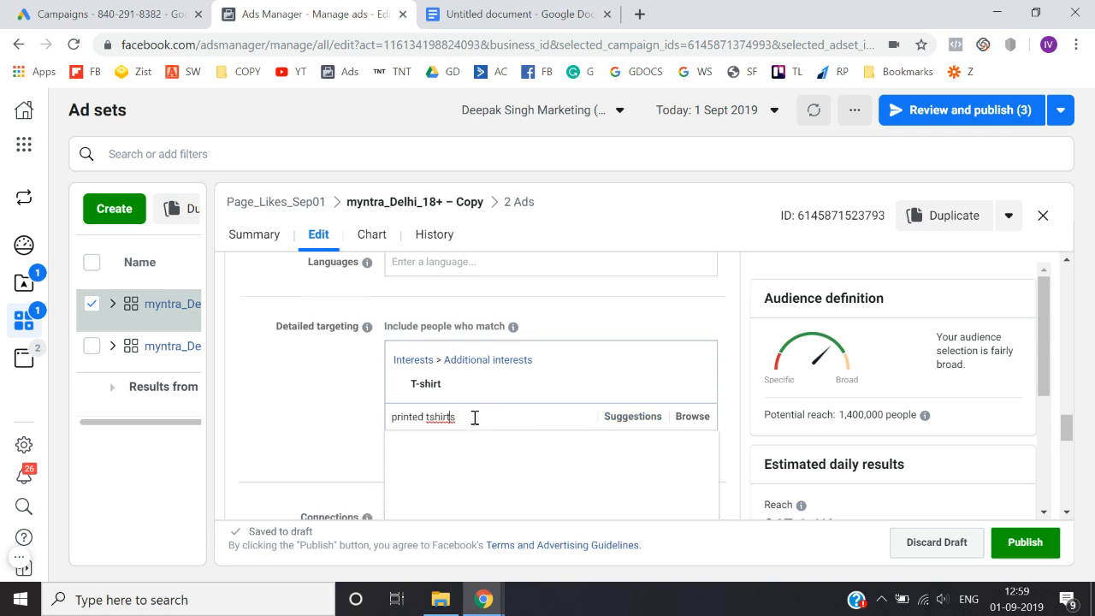
key(BackSpace)
key(BackSpace)
key(BackSpace)
key(BackSpace)
key(BackSpace)
key(BackSpace)
key(BackSpace)
key(BackSpace)
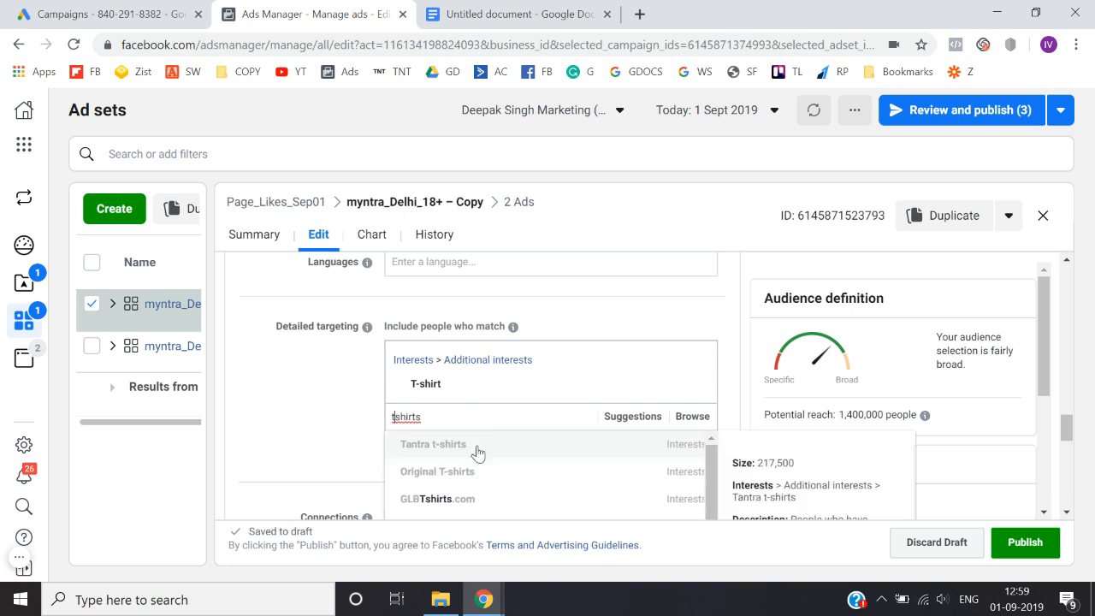
scroll(479, 484, down, 1)
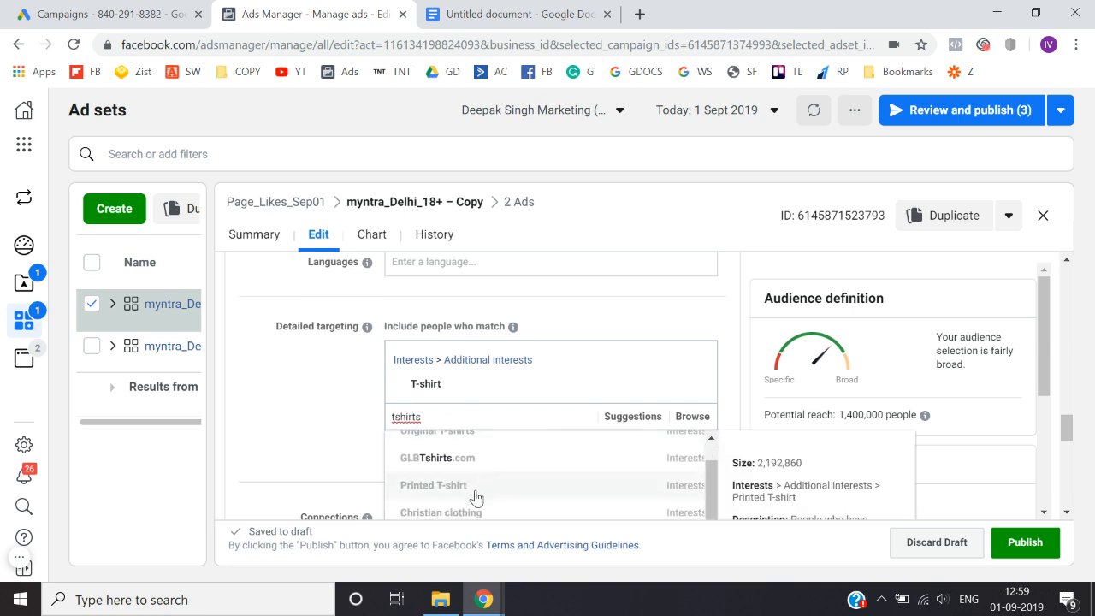
click(476, 497)
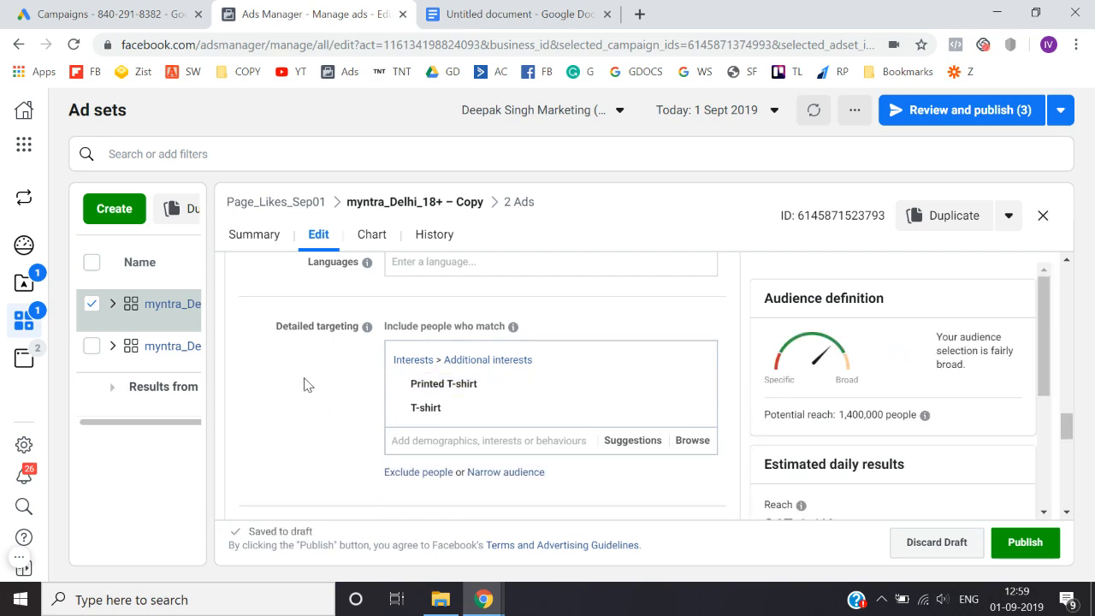
Check the remaining delivery settings of the duplicated ad set, publish it and close its editor
scroll(308, 385, down, 4)
scroll(306, 384, down, 4)
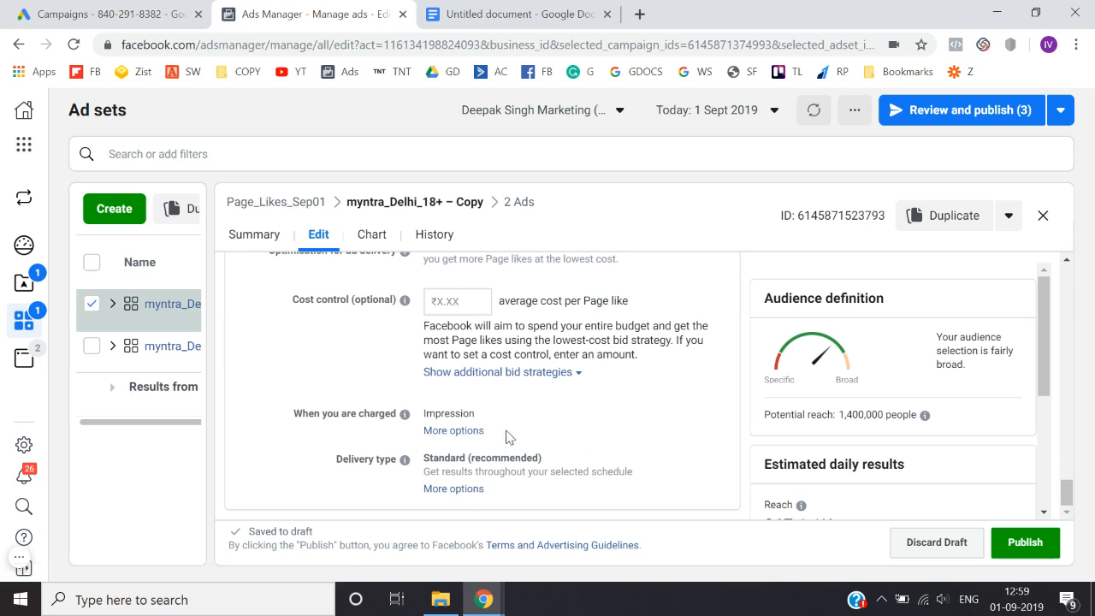
click(1026, 548)
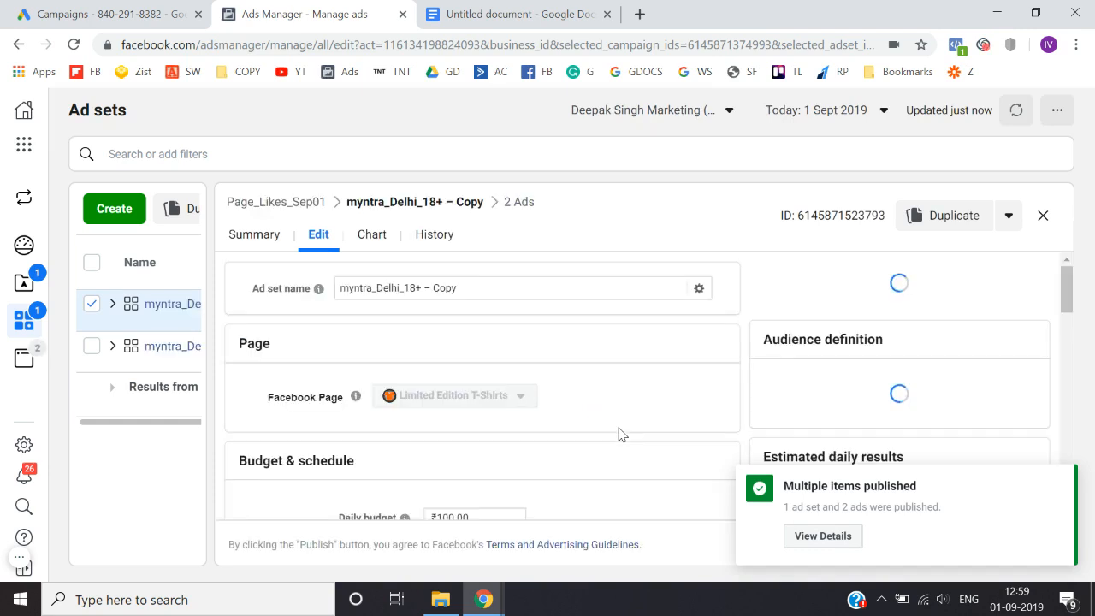
click(1042, 218)
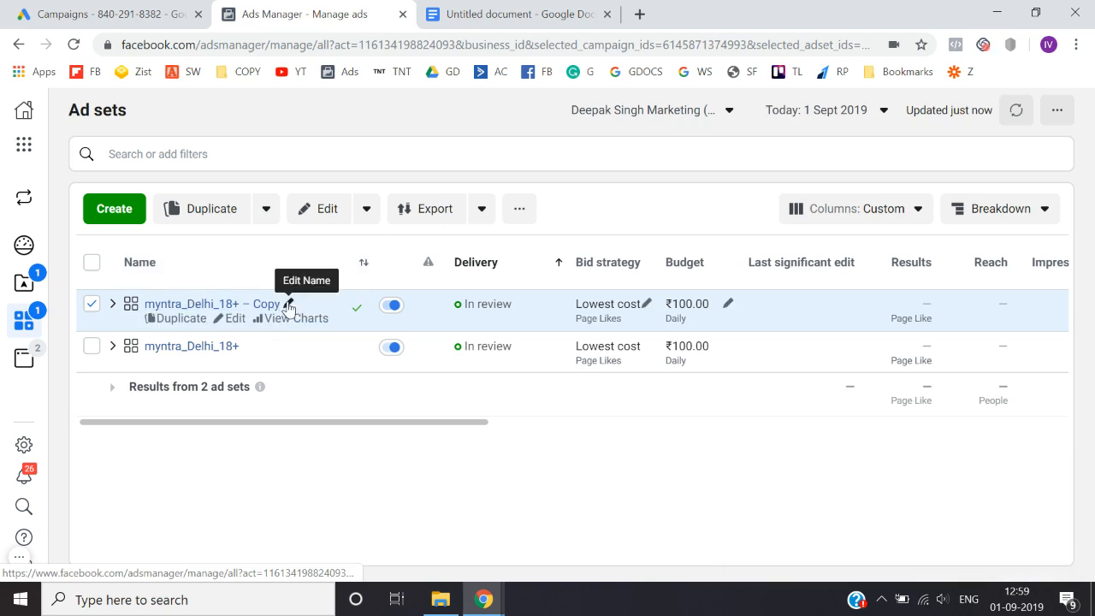
Rename the duplicated ad set as tshirts_Delhi_18+, publish the change and deselect the ad set
click(288, 306)
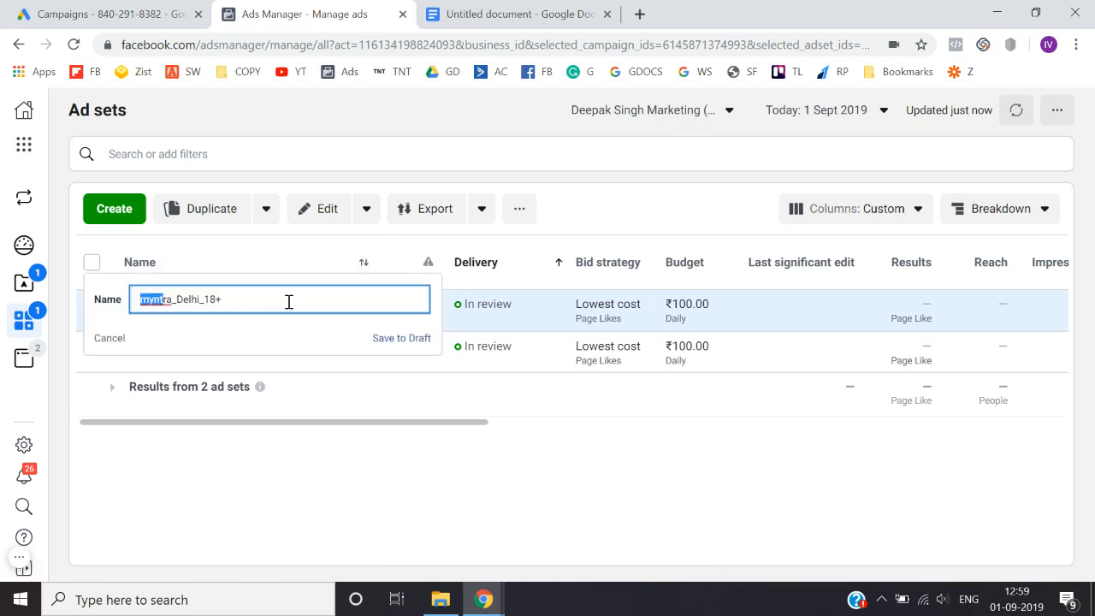
text(tshirts)
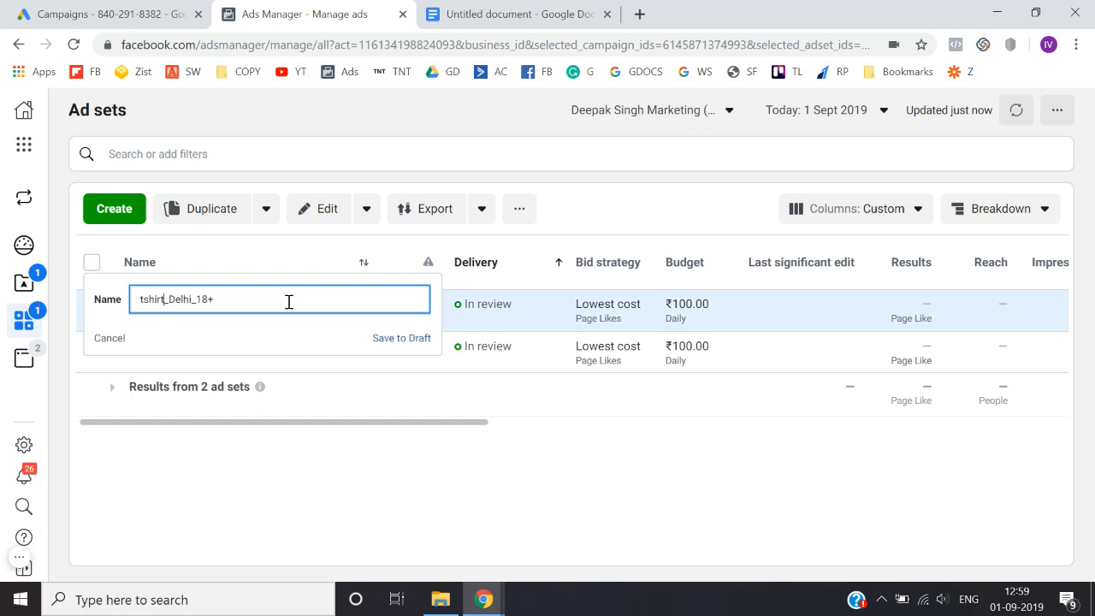
key(Return)
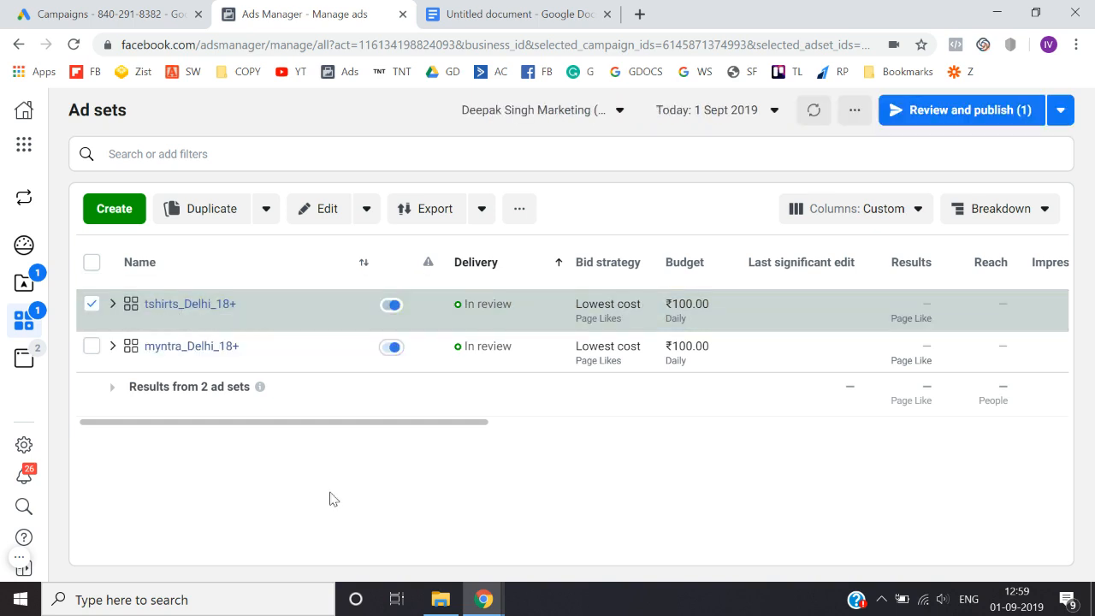
click(950, 111)
click(834, 445)
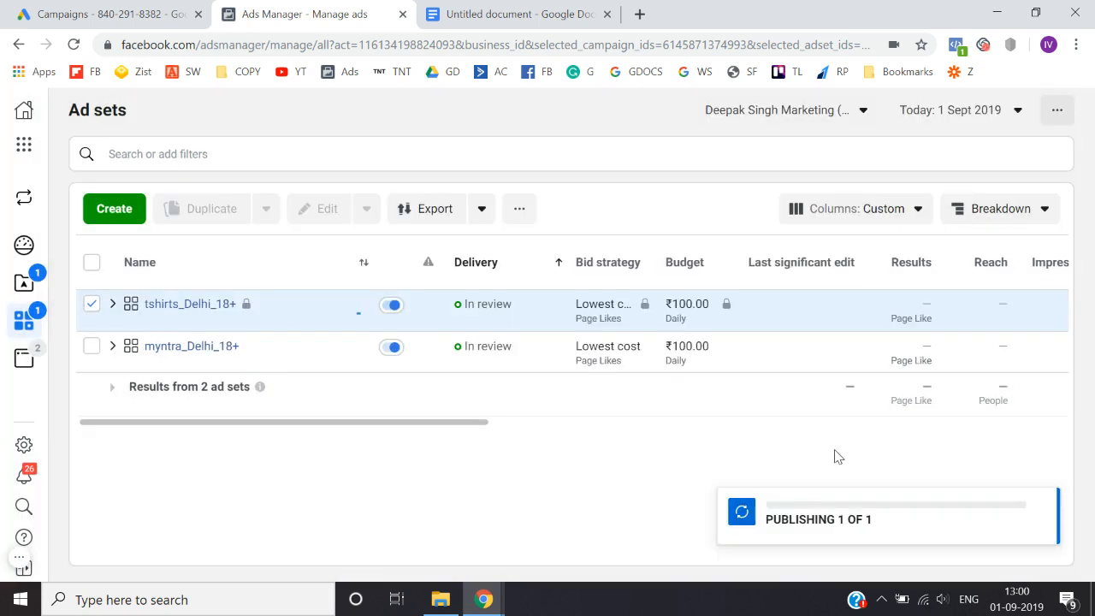
click(92, 306)
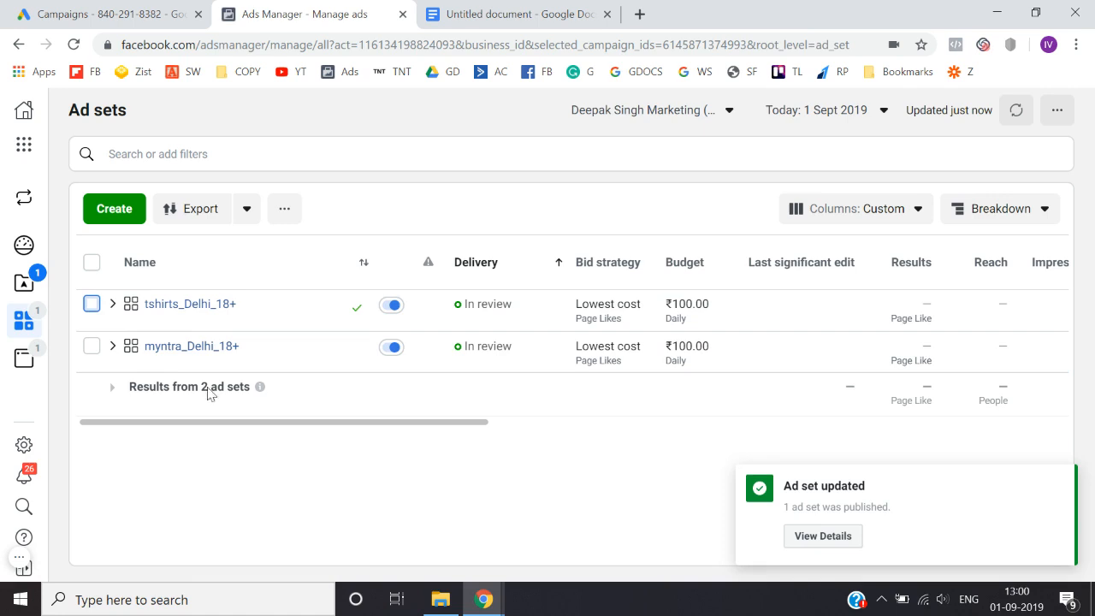
Examine the ads in the myntra_Delhi_18+ and tshirts_Delhi_18+ ad sets, and return to the campaign list with Page_Likes_Sep01 deselected
click(205, 347)
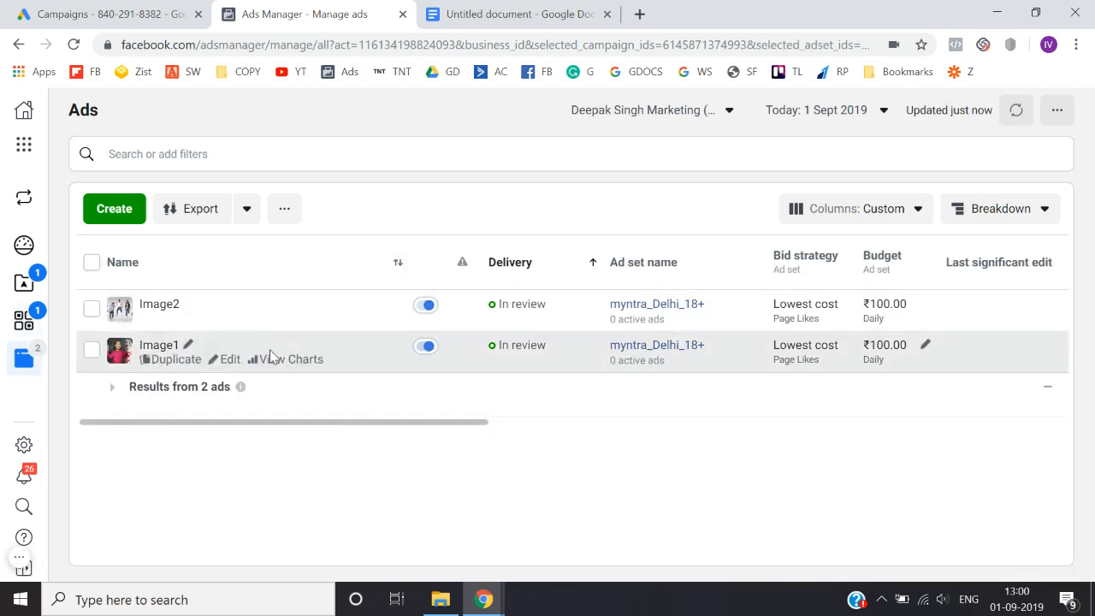
click(19, 44)
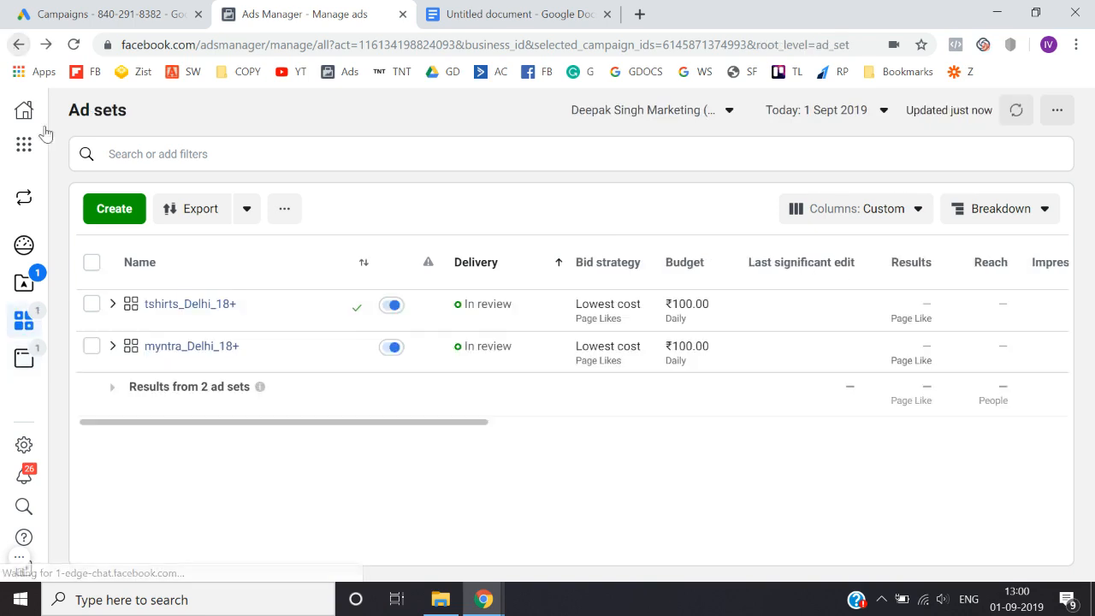
click(178, 304)
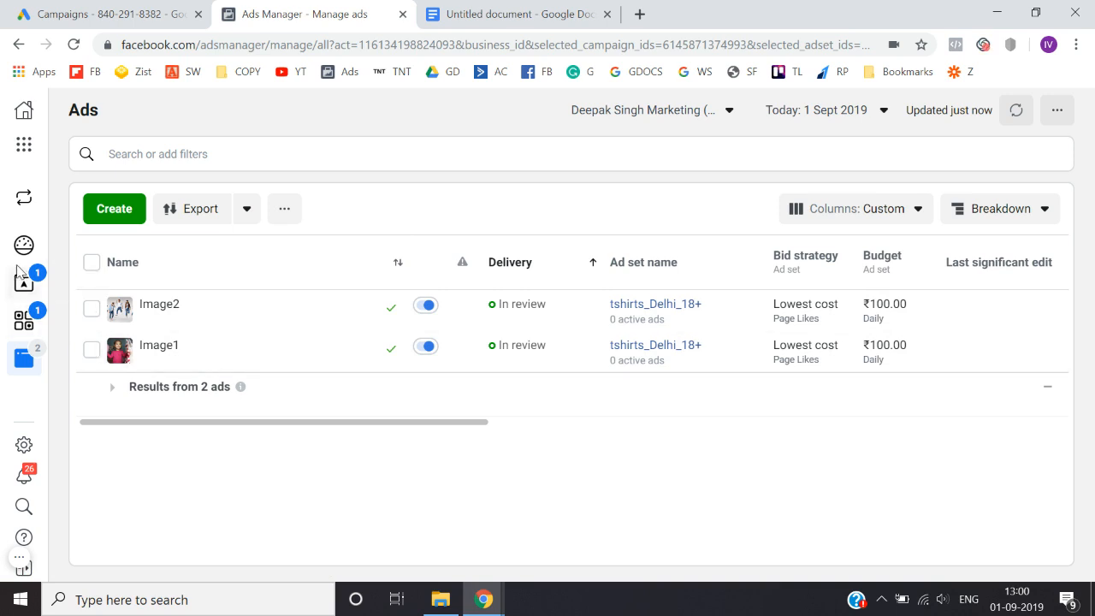
click(36, 283)
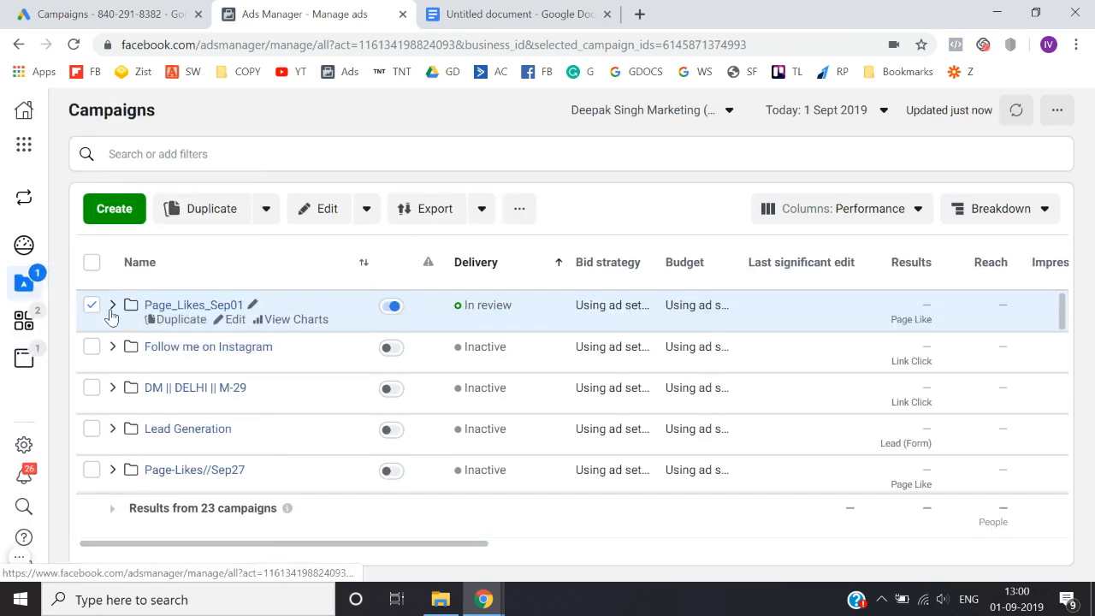
click(178, 305)
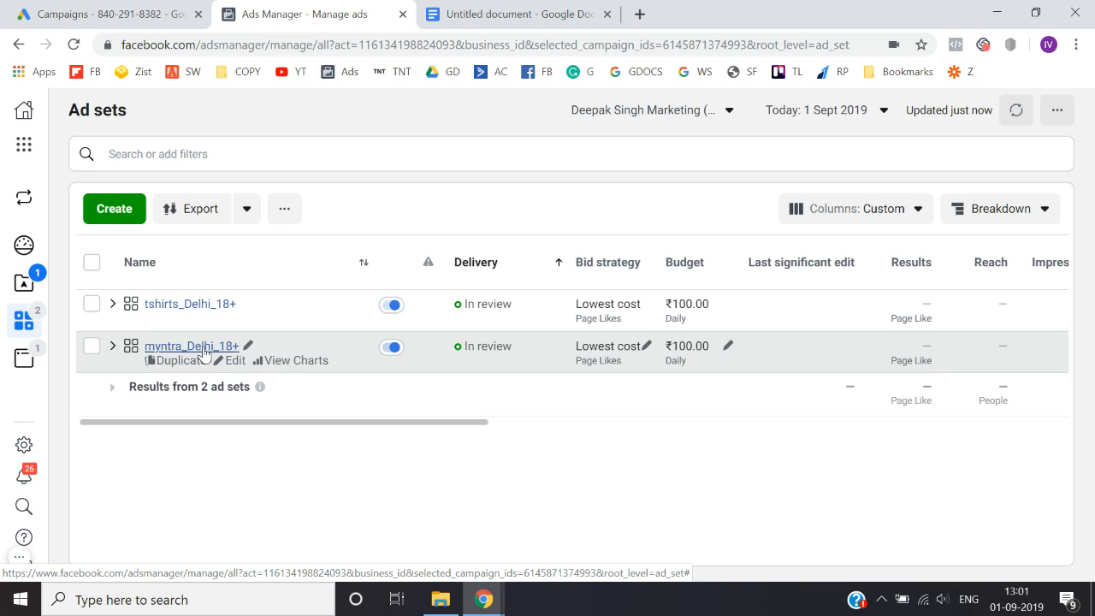
click(32, 291)
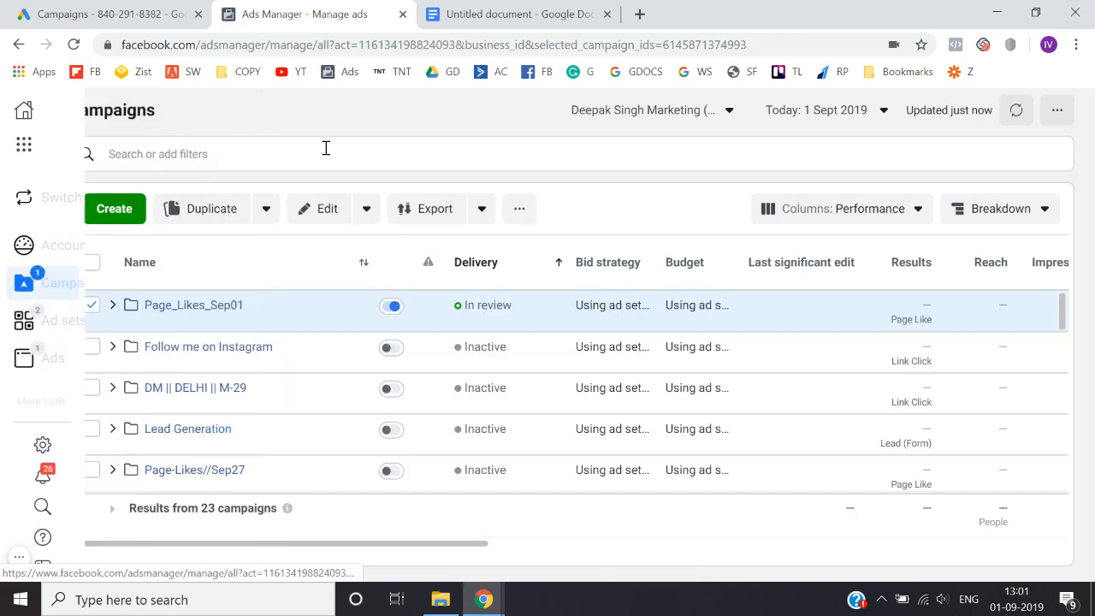
click(92, 306)
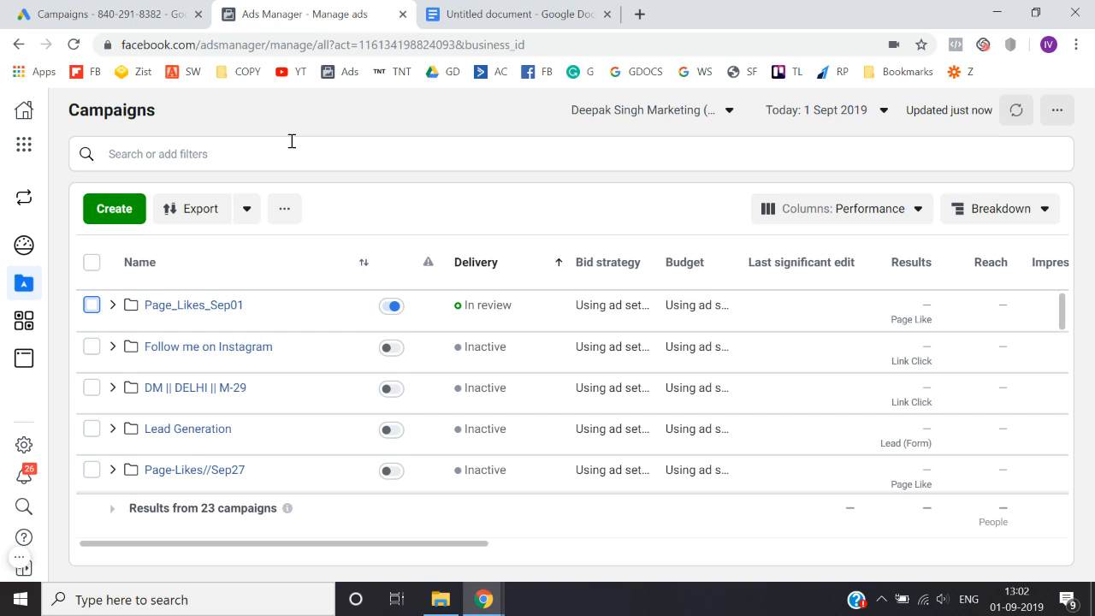
click(19, 557)
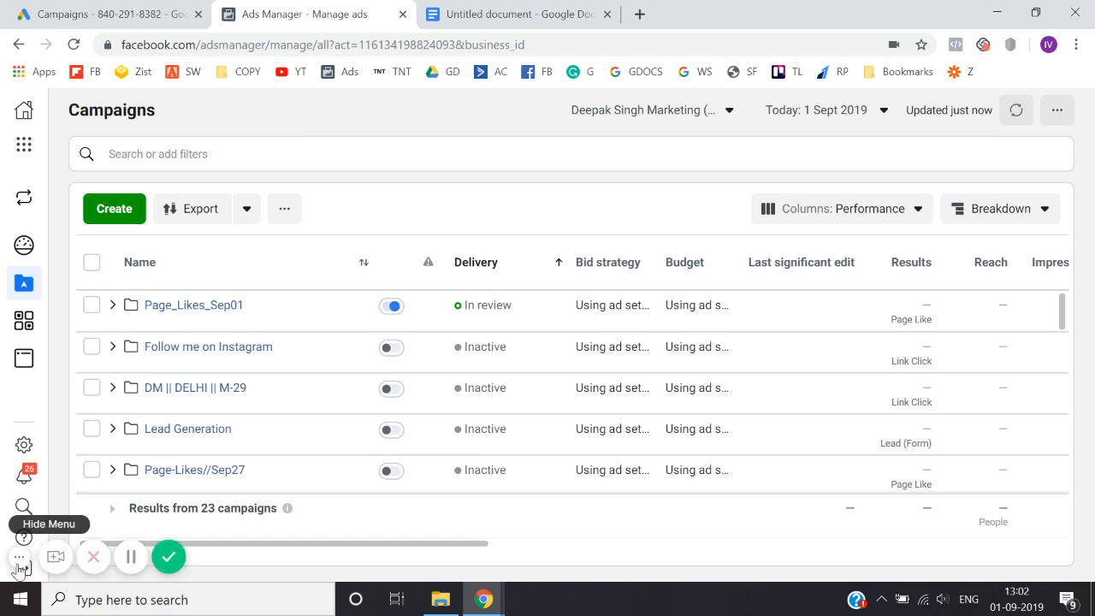